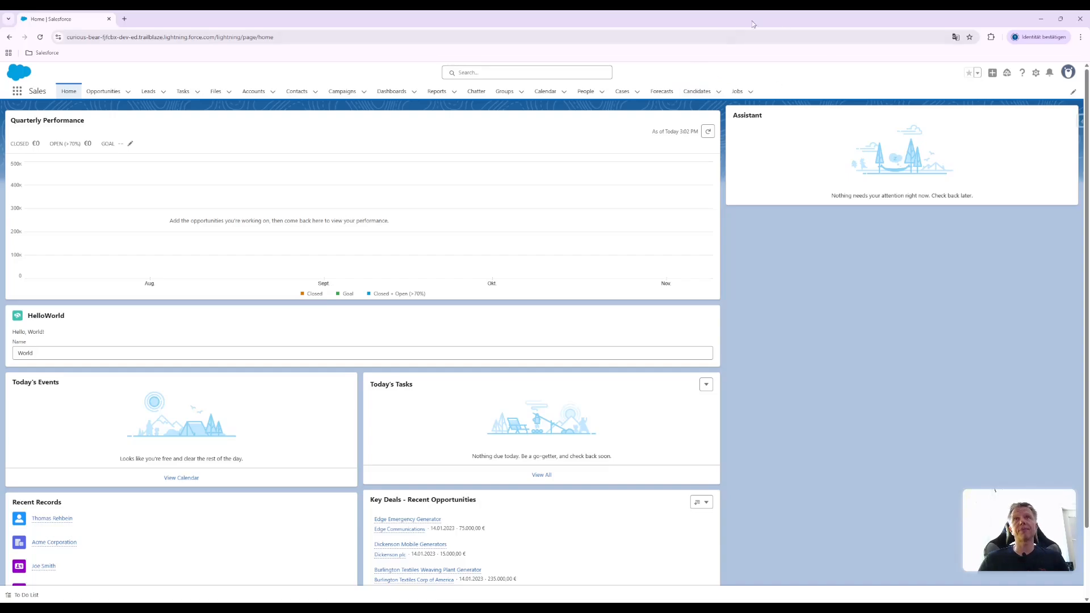
Open the Object Manager in Setup and close the old Home browser tab
{"action": "left_click", "coordinate": [1035, 74]}
{"action": "left_click", "coordinate": [995, 111]}
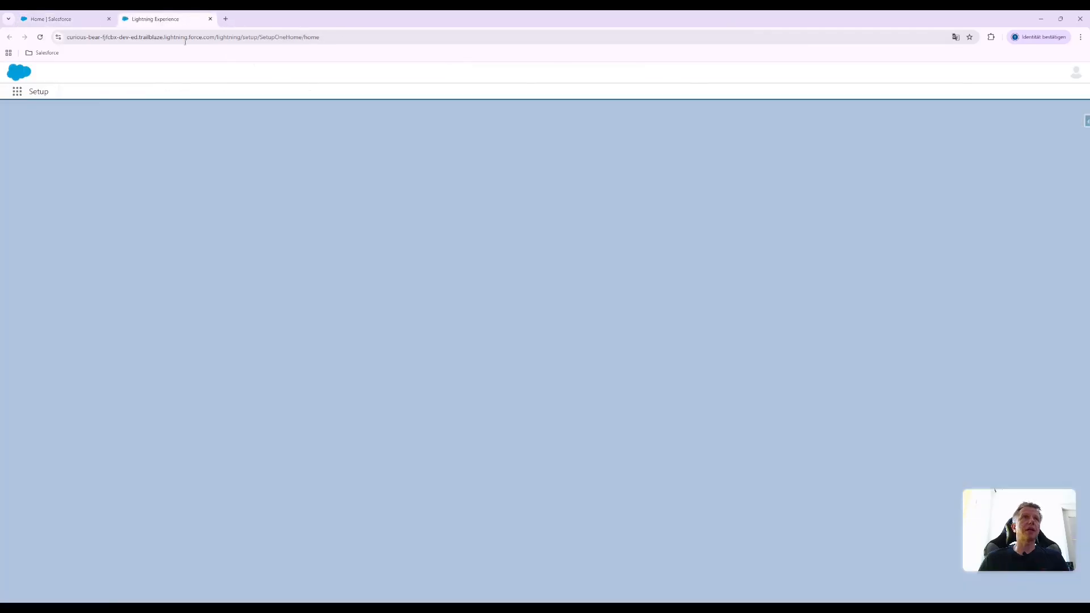
{"action": "left_click", "coordinate": [109, 20]}
{"action": "left_click", "coordinate": [115, 93]}
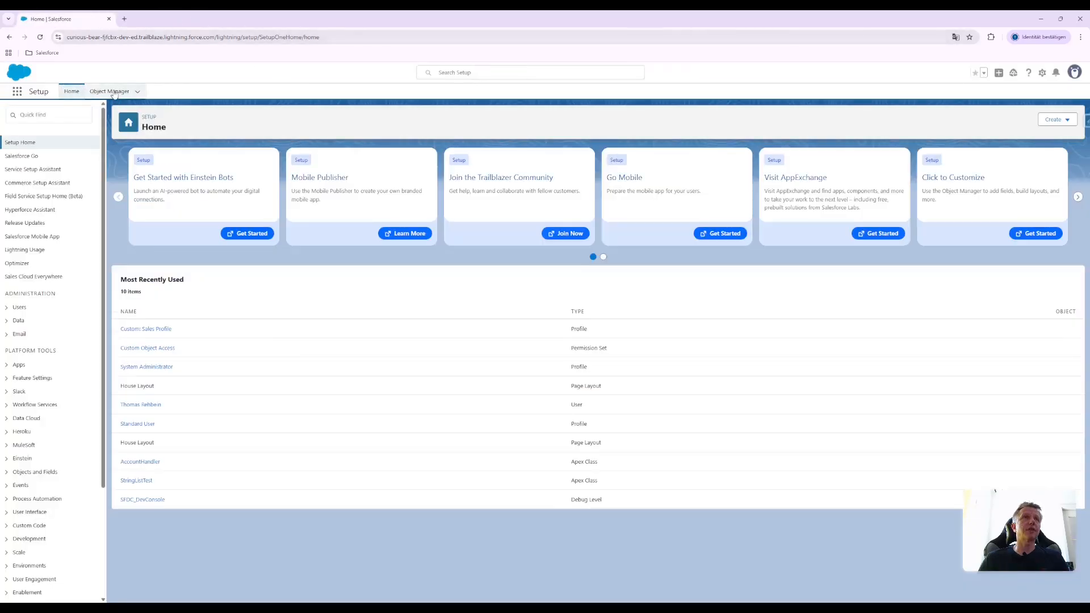
Examine the object list, comparing the types and API names of standard objects with custom ones such as Application
{"action": "scroll", "coordinate": [187, 250], "scroll_direction": "down", "scroll_amount": 12}
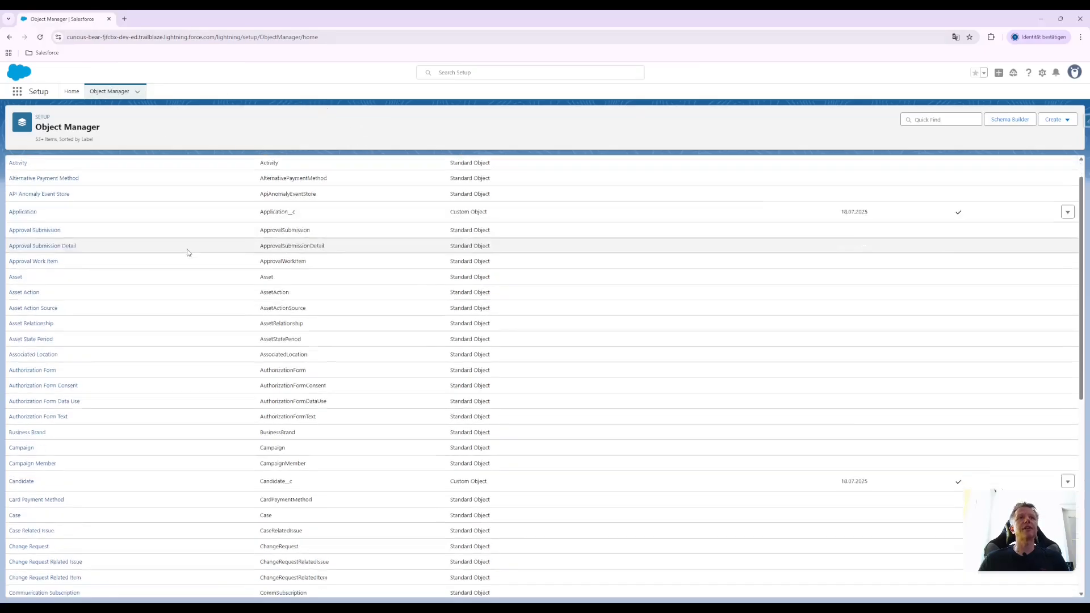
{"action": "scroll", "coordinate": [226, 276], "scroll_direction": "up", "scroll_amount": 7}
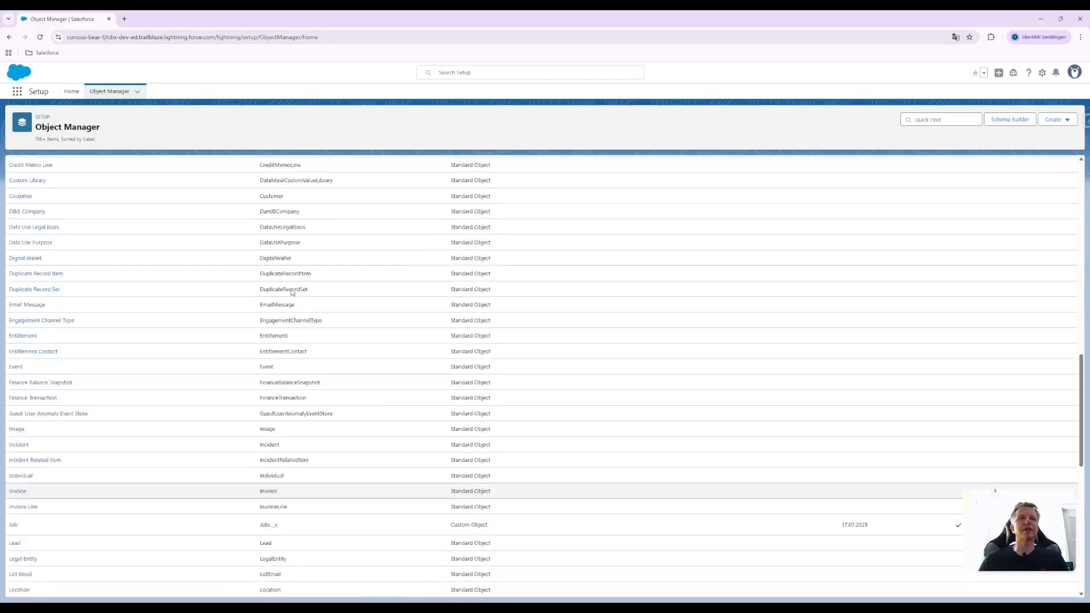
{"action": "left_click_drag", "start_coordinate": [511, 373], "coordinate": [455, 374]}
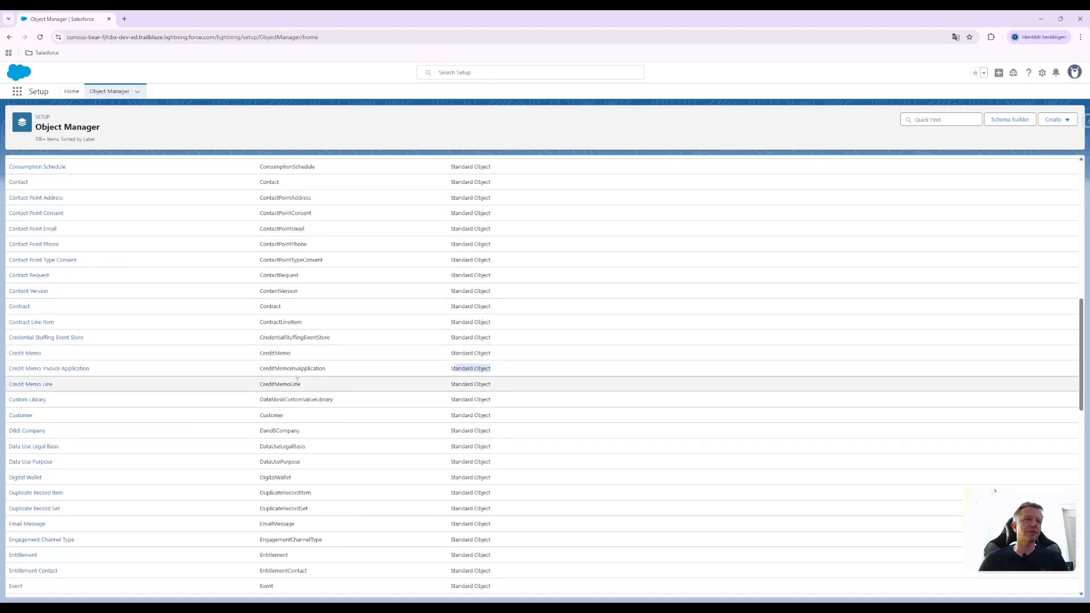
{"action": "scroll", "coordinate": [489, 366], "scroll_direction": "up", "scroll_amount": 10}
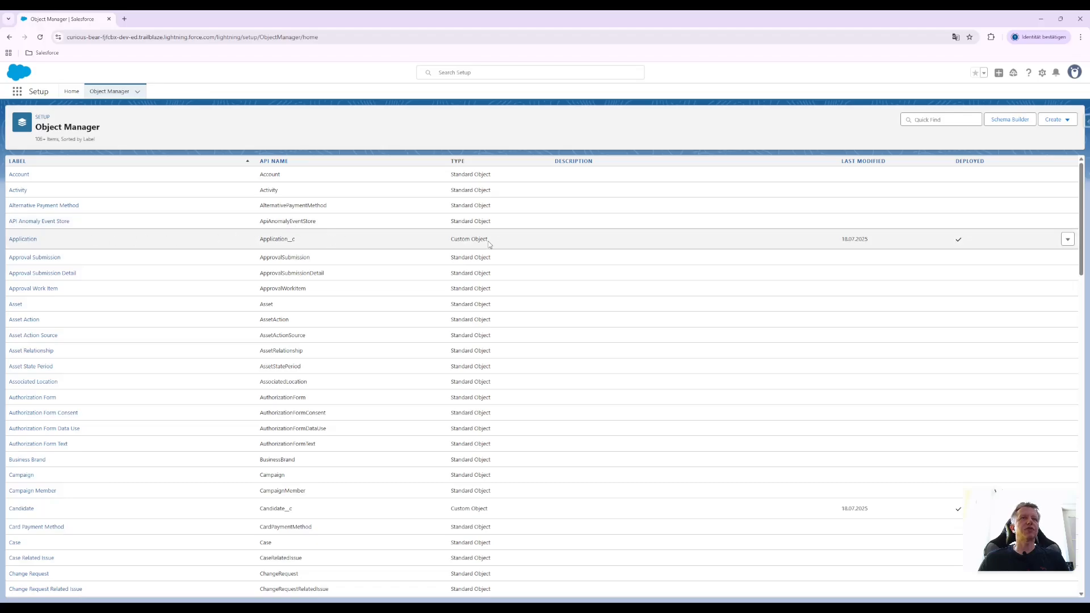
{"action": "left_click_drag", "start_coordinate": [486, 241], "coordinate": [450, 245]}
{"action": "left_click_drag", "start_coordinate": [305, 239], "coordinate": [263, 244]}
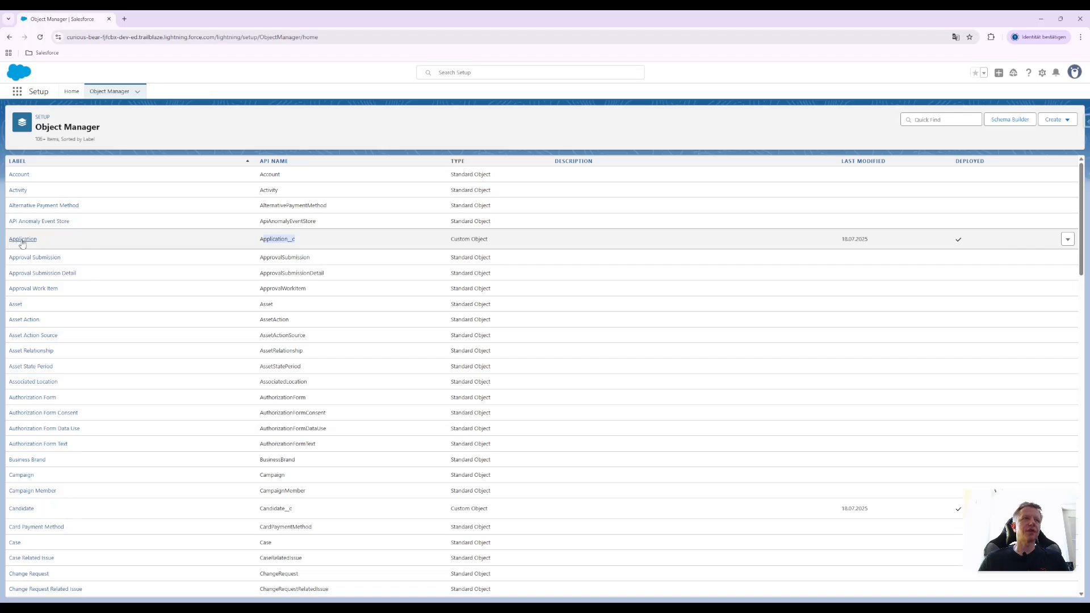
{"action": "left_click", "coordinate": [394, 134]}
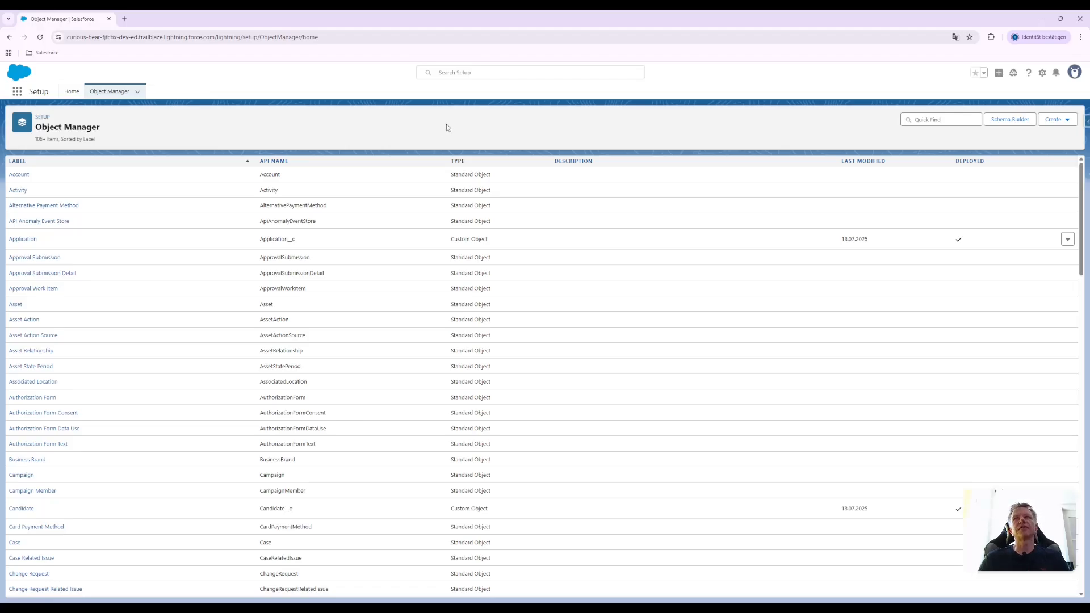
{"action": "scroll", "coordinate": [324, 275], "scroll_direction": "down", "scroll_amount": 10}
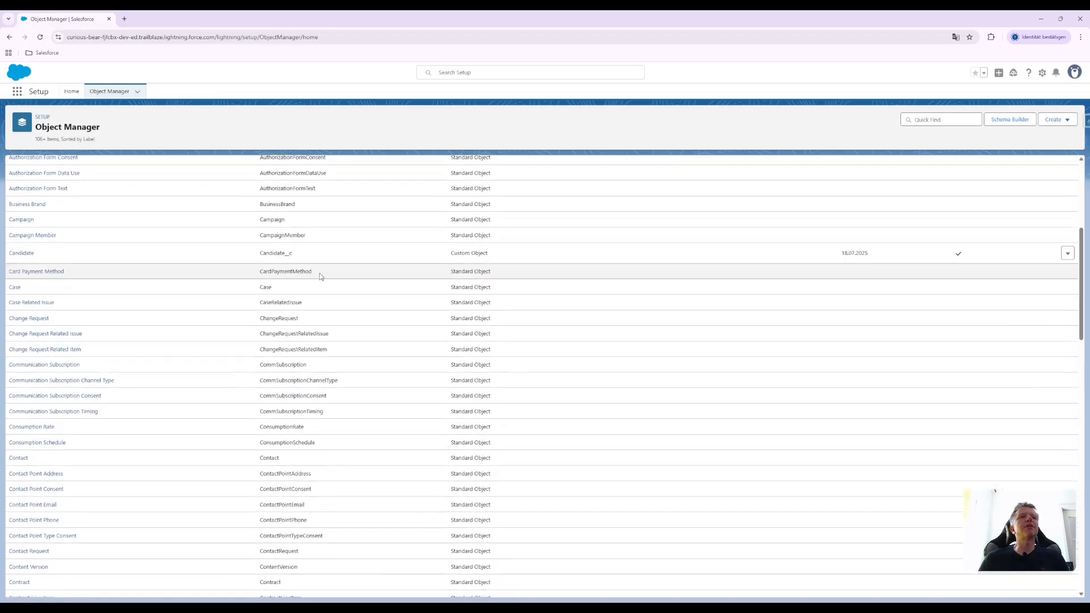
{"action": "scroll", "coordinate": [321, 279], "scroll_direction": "up", "scroll_amount": 10}
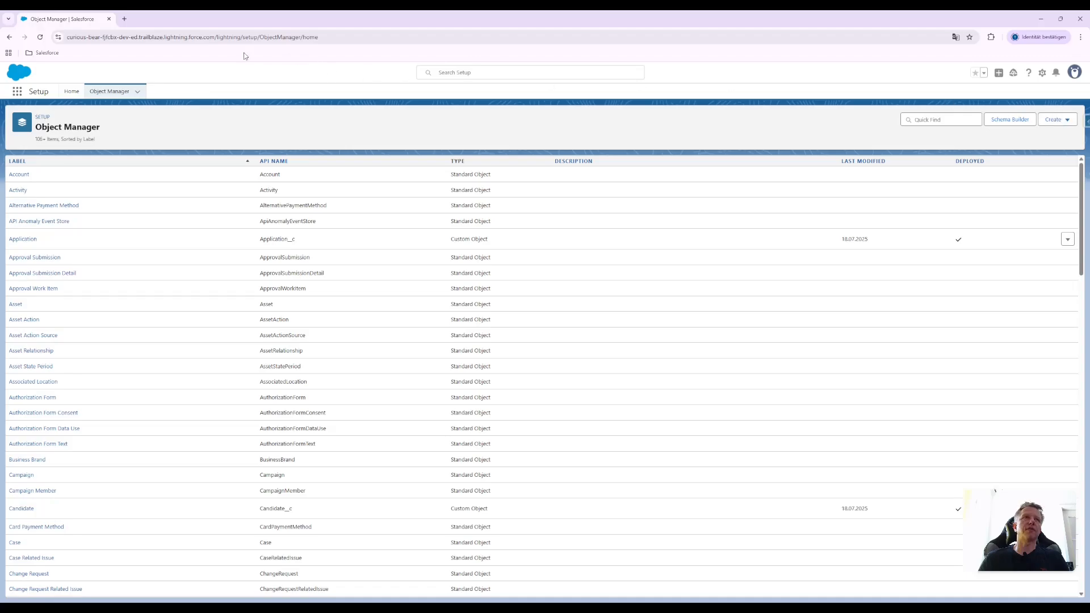
Start a new custom object from the Object Manager and give it the label Hotel
{"action": "left_click", "coordinate": [1061, 126]}
{"action": "left_click", "coordinate": [1018, 143]}
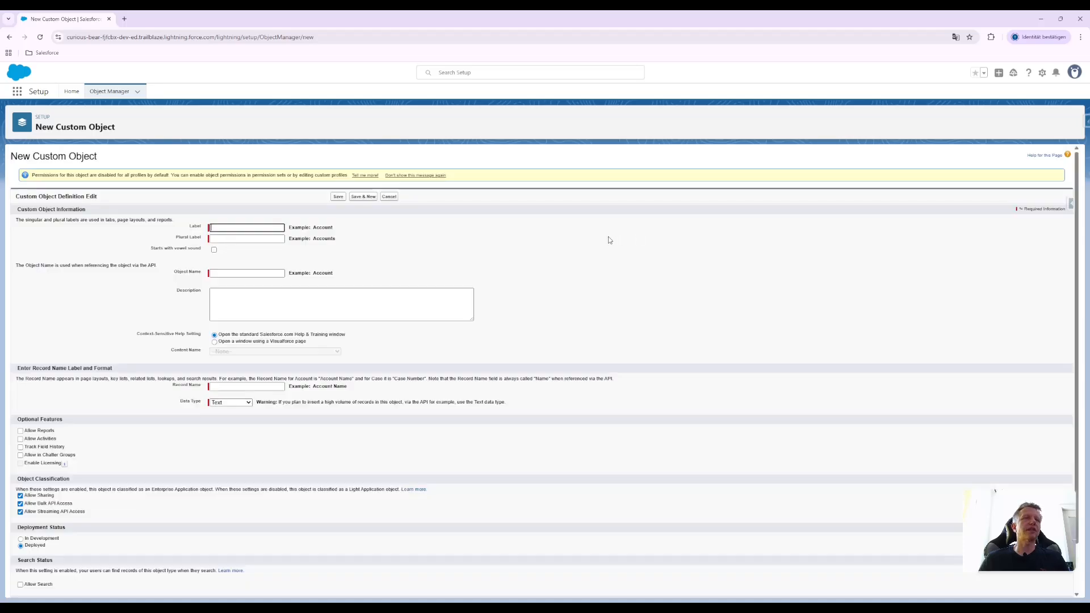
{"action": "left_click", "coordinate": [413, 246]}
{"action": "left_click", "coordinate": [234, 227]}
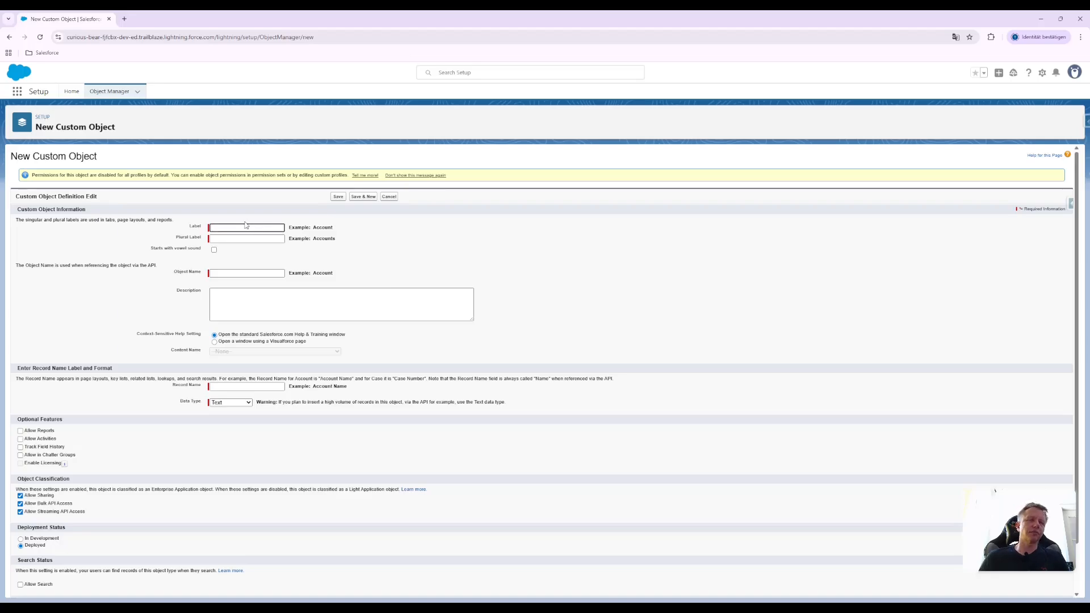
{"action": "type", "text": "Hotel"}
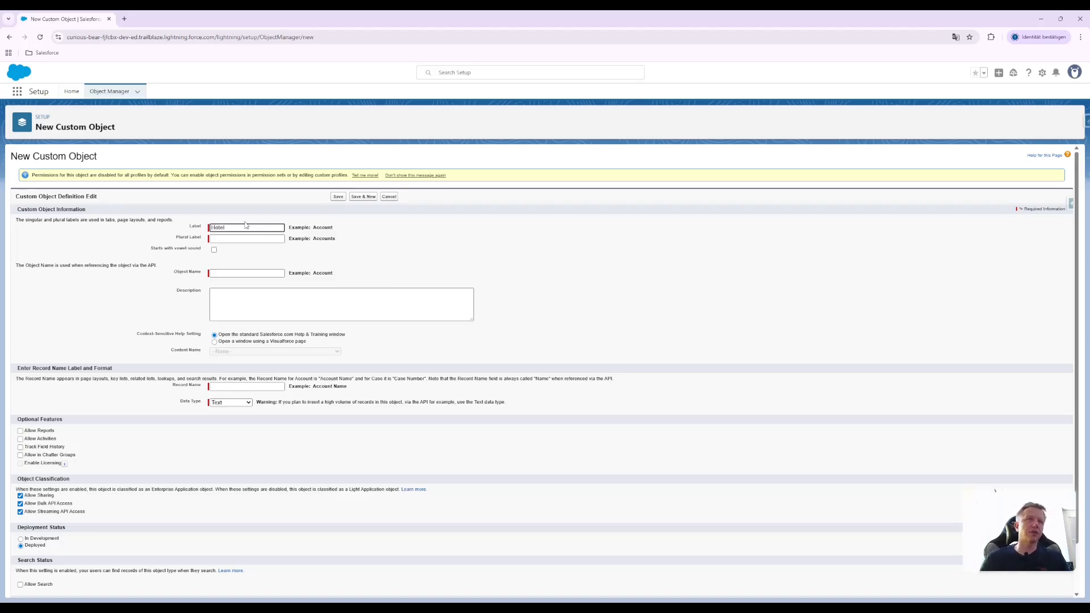
{"action": "left_click", "coordinate": [398, 260]}
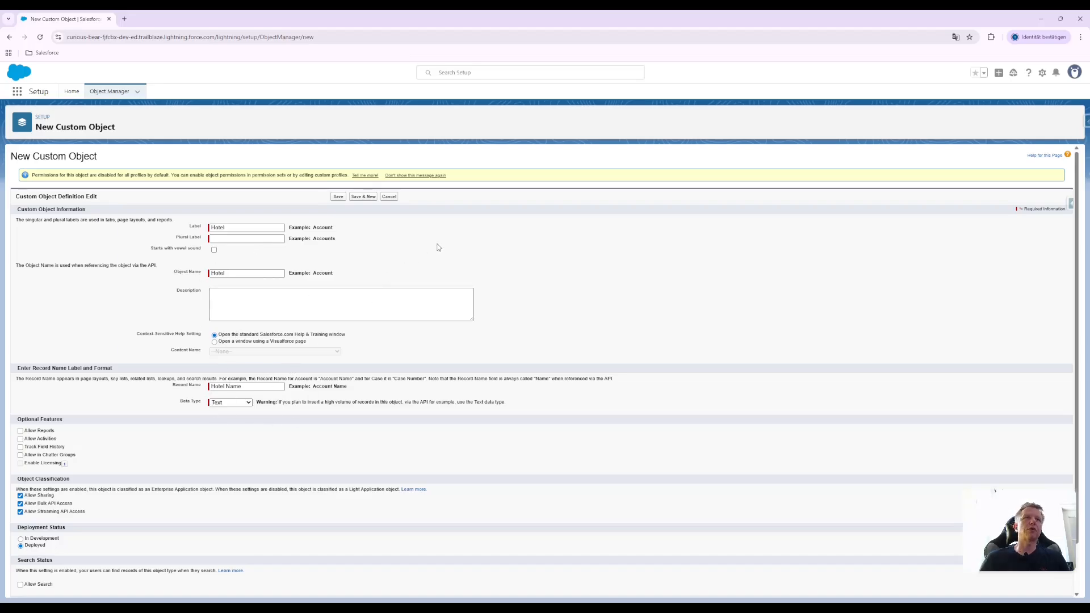
Set the custom object's plural label to Hotels
{"action": "left_click", "coordinate": [244, 238]}
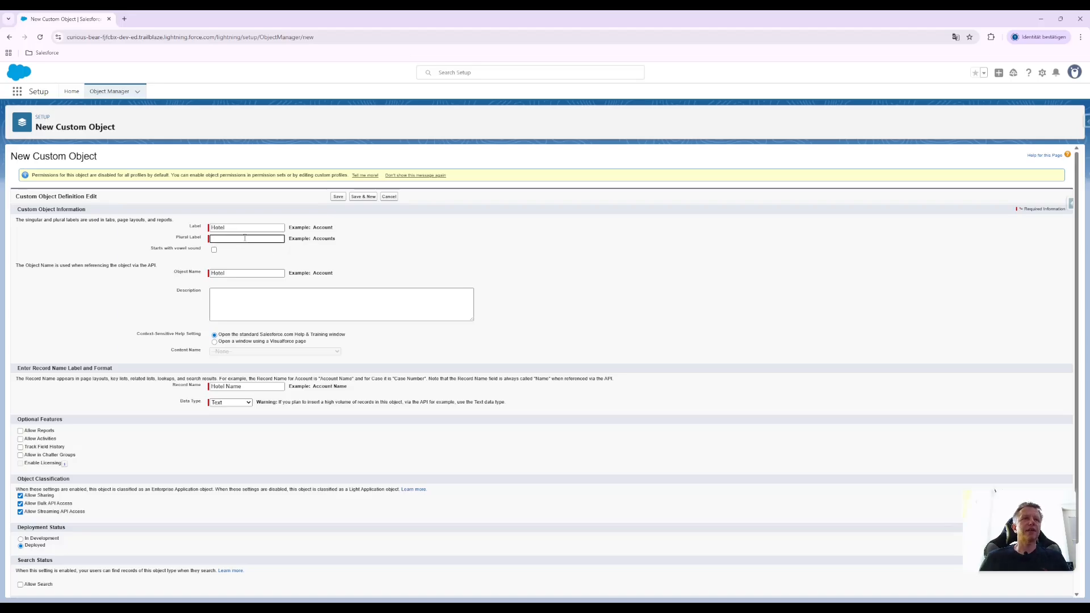
{"action": "type", "text": "Hote"}
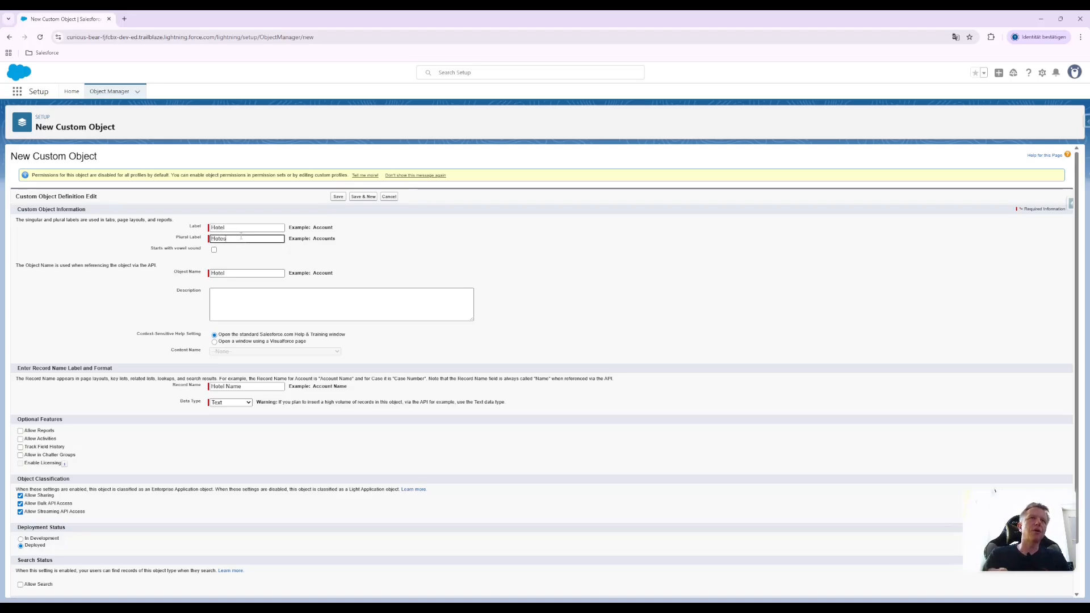
{"action": "type", "text": "ls"}
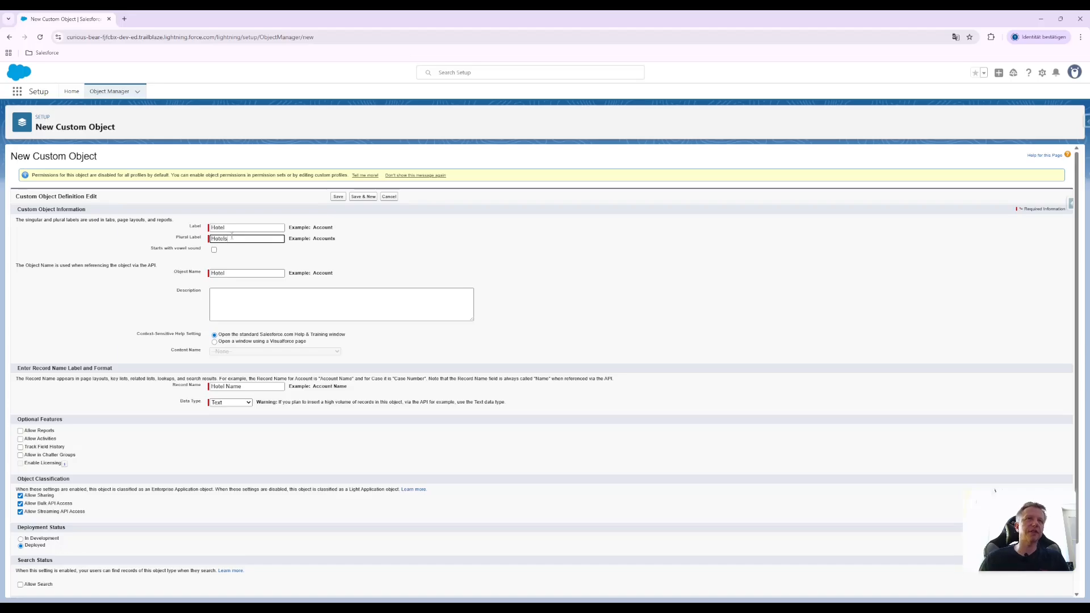
{"action": "left_click", "coordinate": [382, 244]}
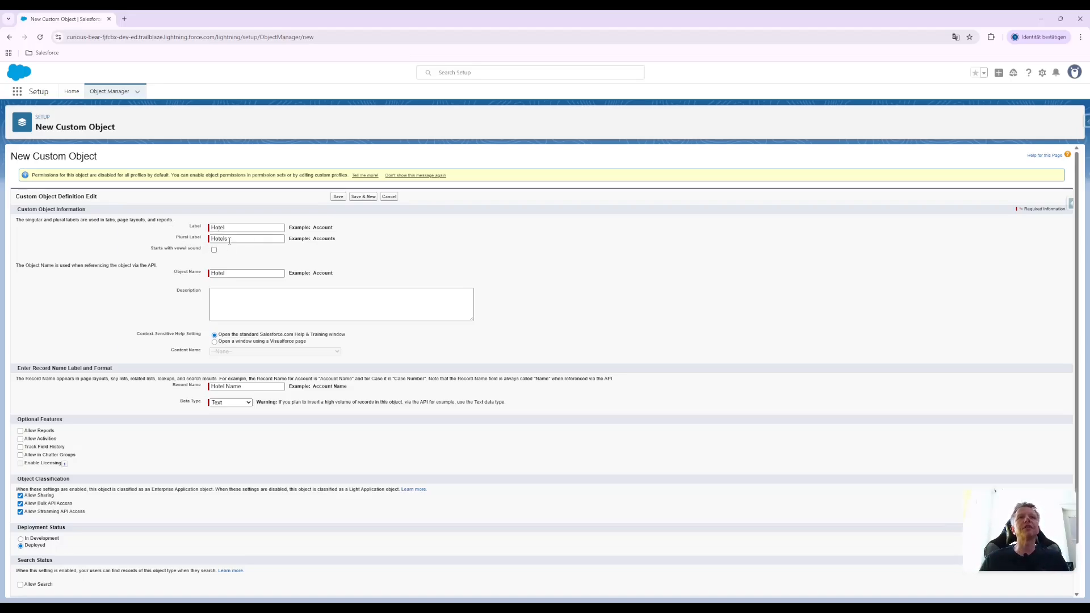
Examine the "Starts with vowel sound" option beneath the labels, trying it on and off again
{"action": "left_click_drag", "start_coordinate": [153, 248], "coordinate": [204, 257]}
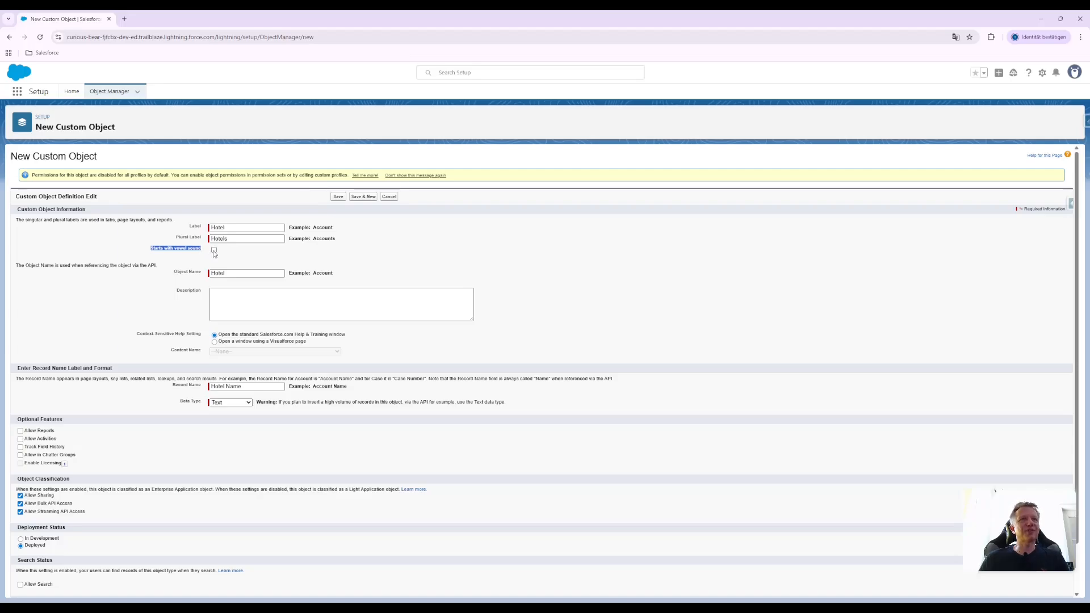
{"action": "left_click", "coordinate": [182, 254]}
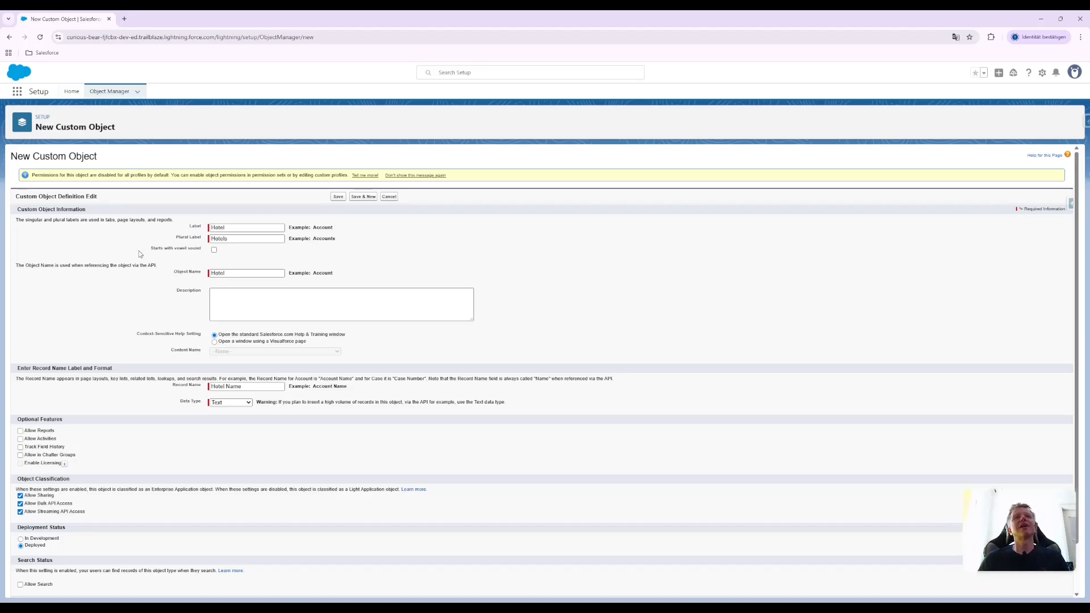
{"action": "left_click_drag", "start_coordinate": [150, 249], "coordinate": [202, 255]}
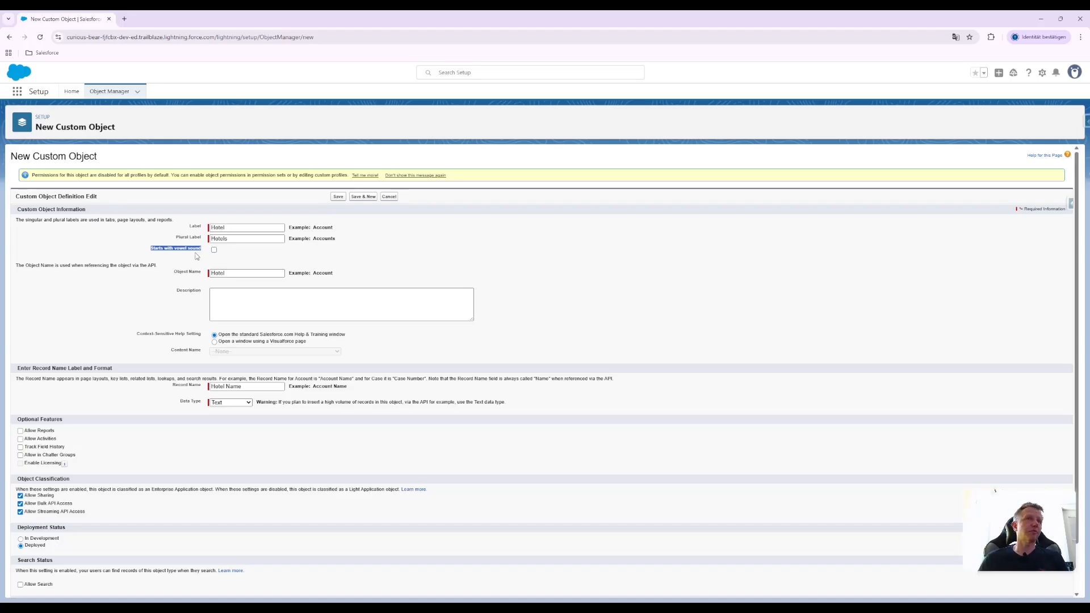
{"action": "left_click", "coordinate": [187, 249]}
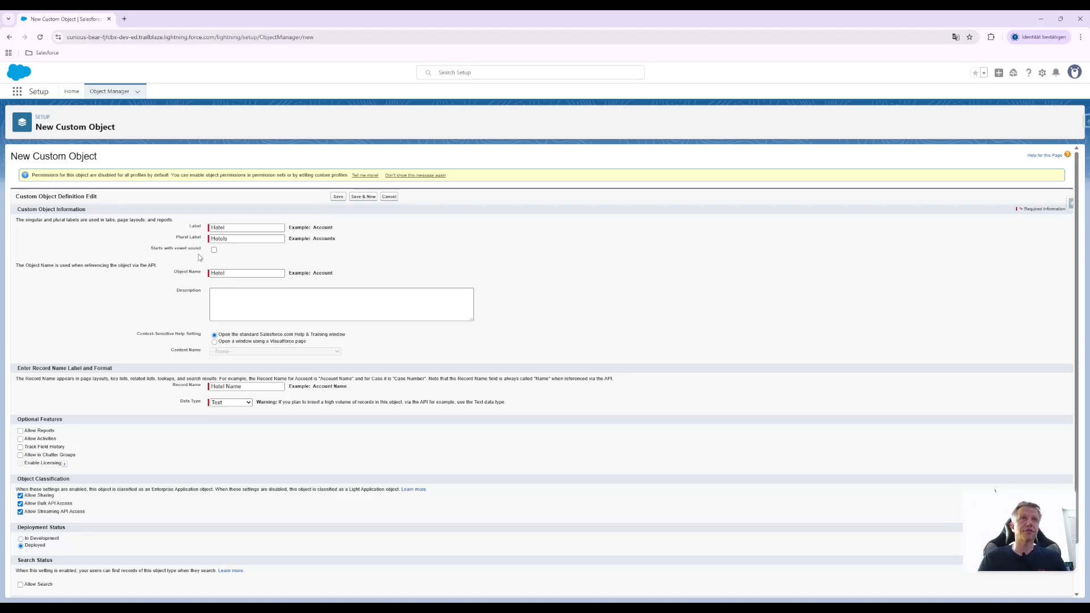
{"action": "left_click_drag", "start_coordinate": [225, 227], "coordinate": [191, 231]}
{"action": "left_click", "coordinate": [240, 257]}
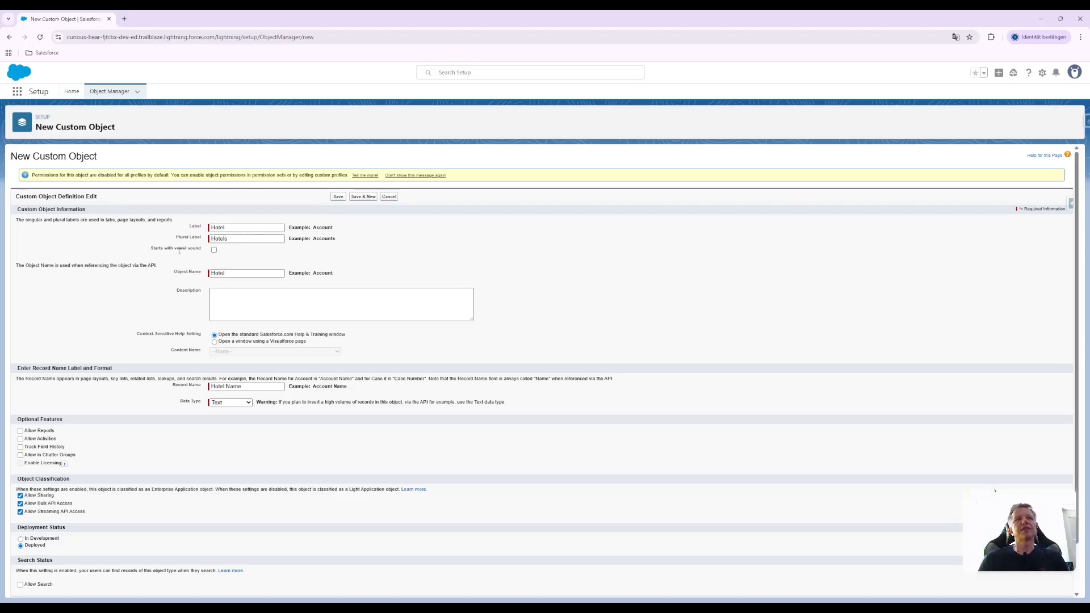
{"action": "left_click_drag", "start_coordinate": [200, 248], "coordinate": [149, 250]}
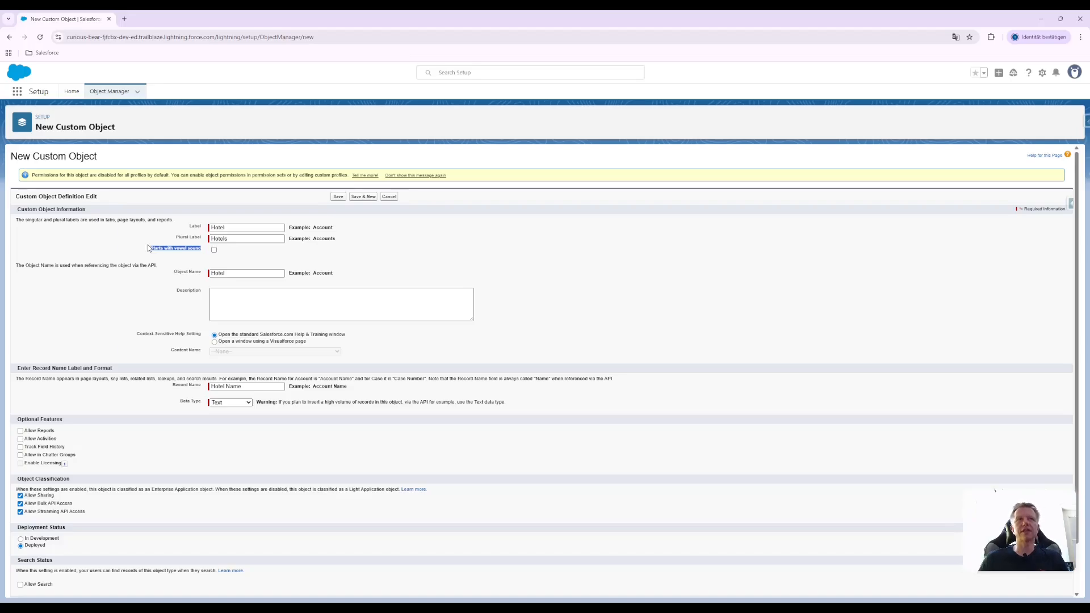
{"action": "left_click", "coordinate": [229, 253]}
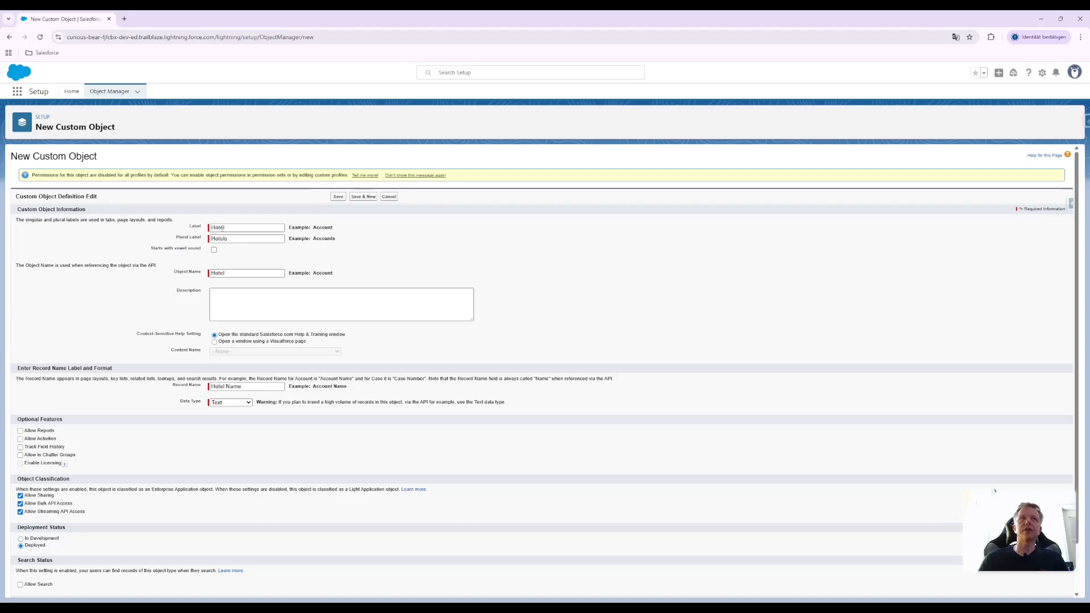
{"action": "left_click", "coordinate": [214, 250]}
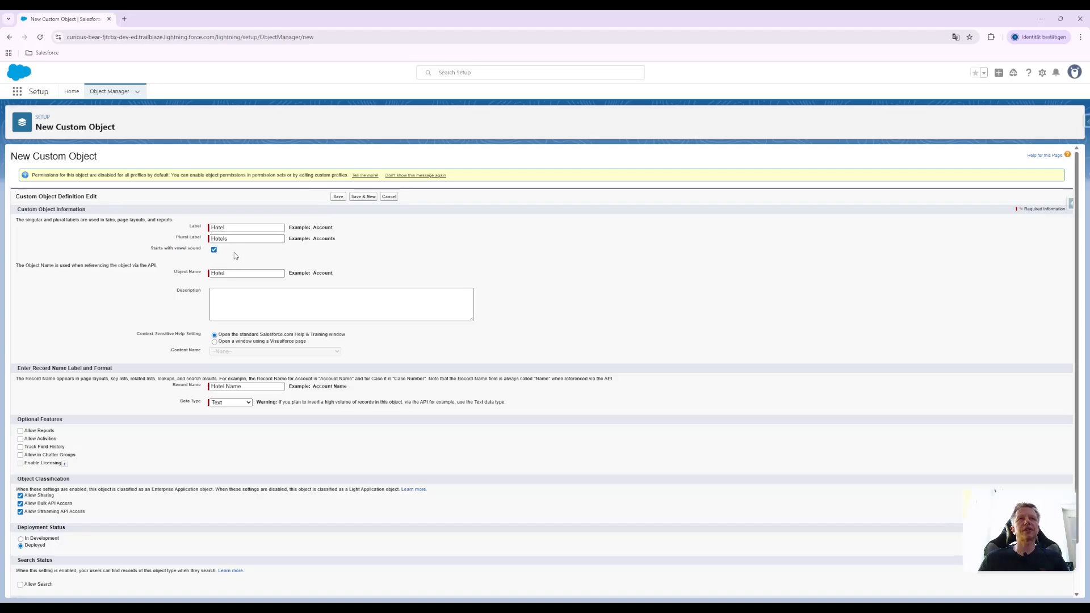
{"action": "left_click", "coordinate": [214, 250]}
Read the note about referencing the object via the API and review the label, object name and description fields
{"action": "triple_click", "coordinate": [31, 266]}
{"action": "left_click", "coordinate": [113, 265]}
{"action": "left_click_drag", "start_coordinate": [134, 265], "coordinate": [158, 263]}
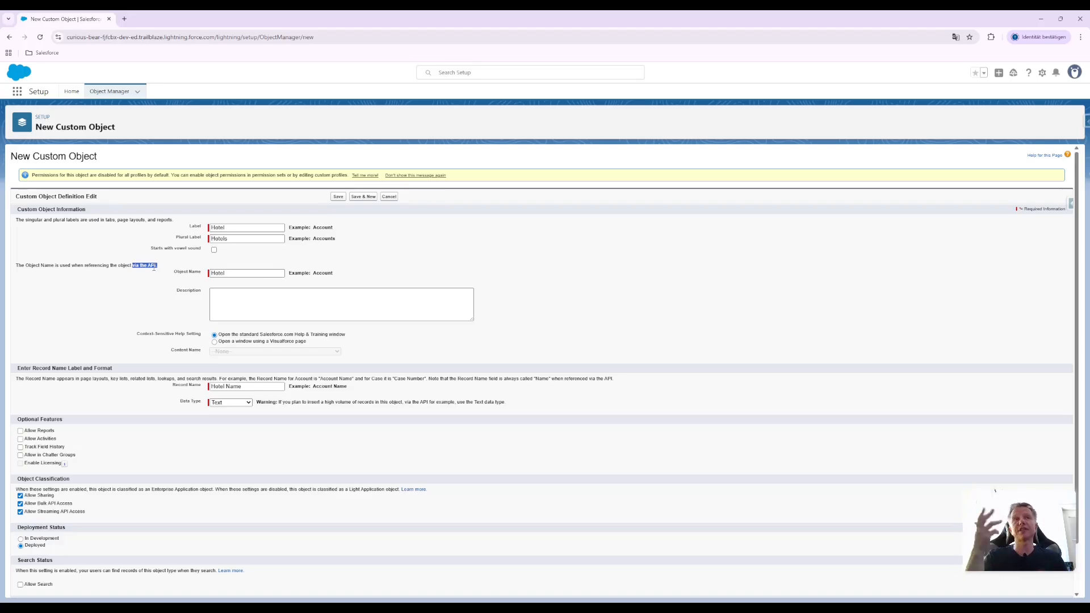
{"action": "left_click", "coordinate": [359, 283]}
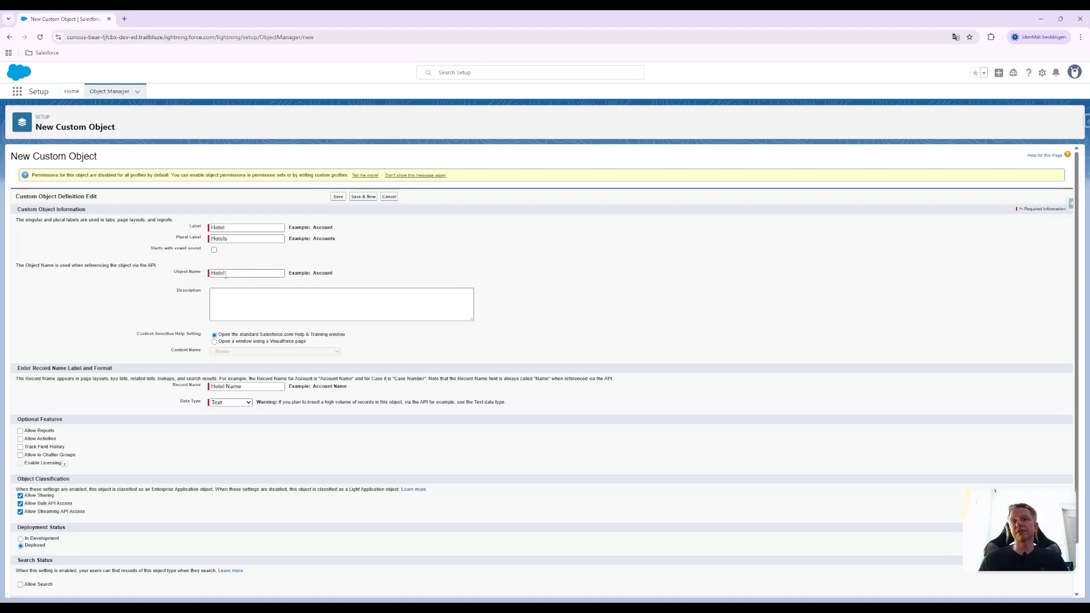
{"action": "left_click", "coordinate": [238, 227]}
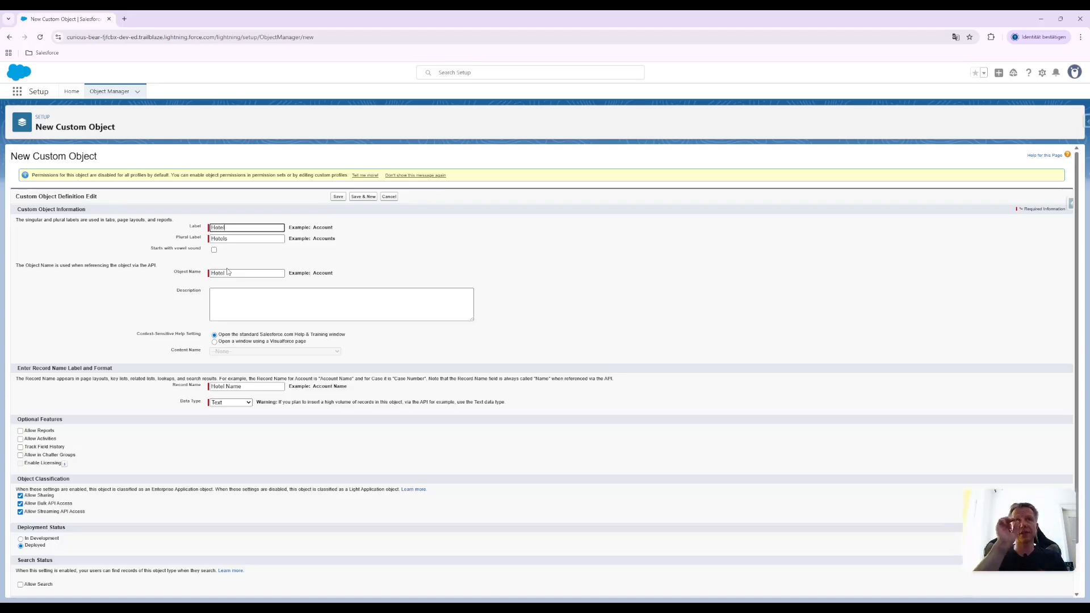
{"action": "left_click", "coordinate": [226, 297]}
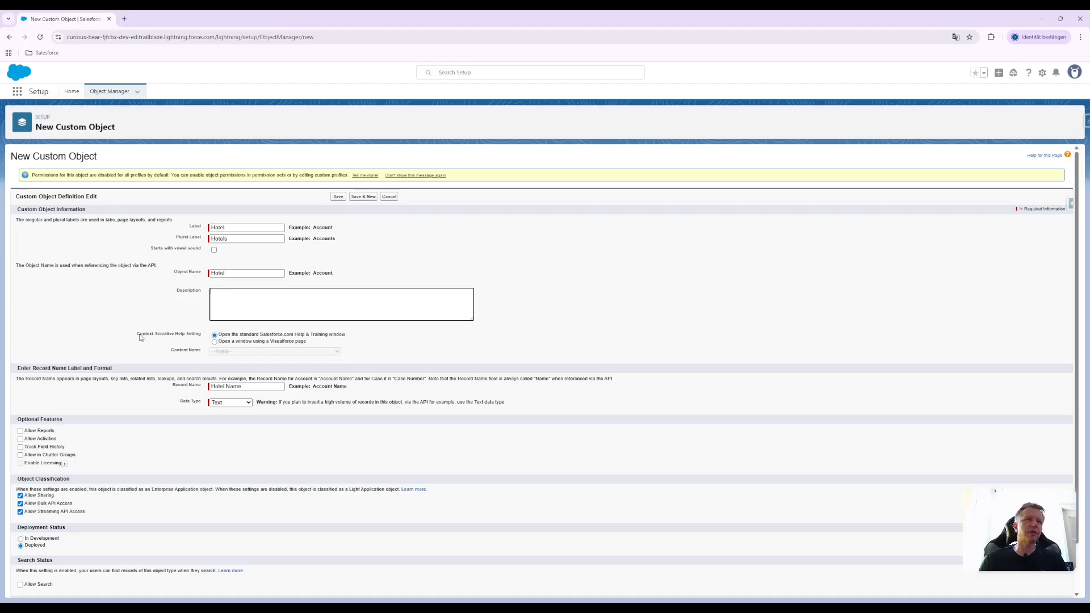
Try the Visualforce page option for context-sensitive help and return to the standard Salesforce.com Help & Training window
{"action": "left_click", "coordinate": [228, 342]}
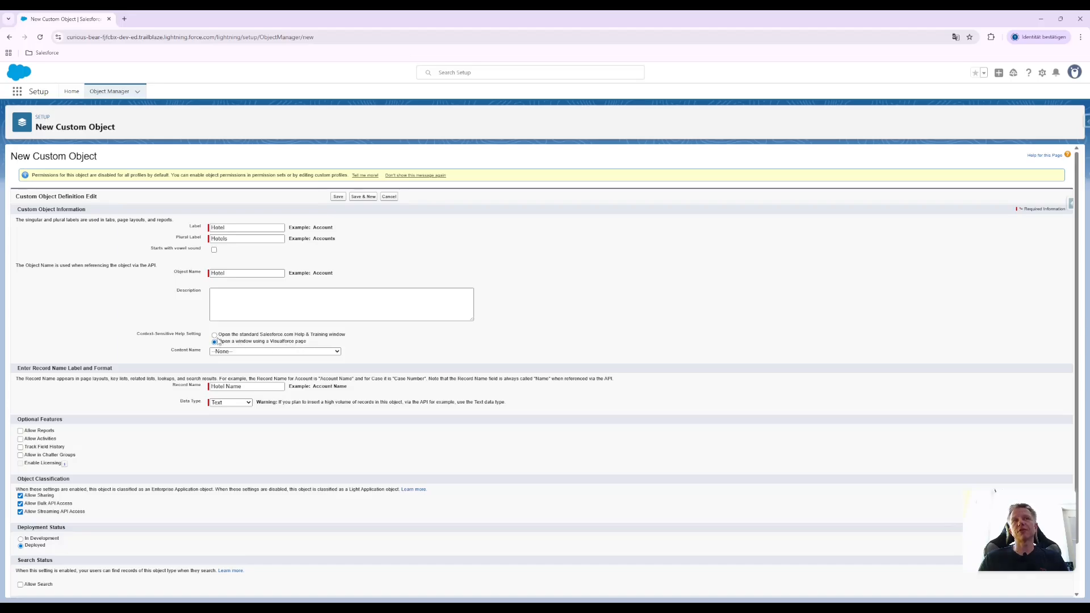
{"action": "left_click", "coordinate": [214, 335]}
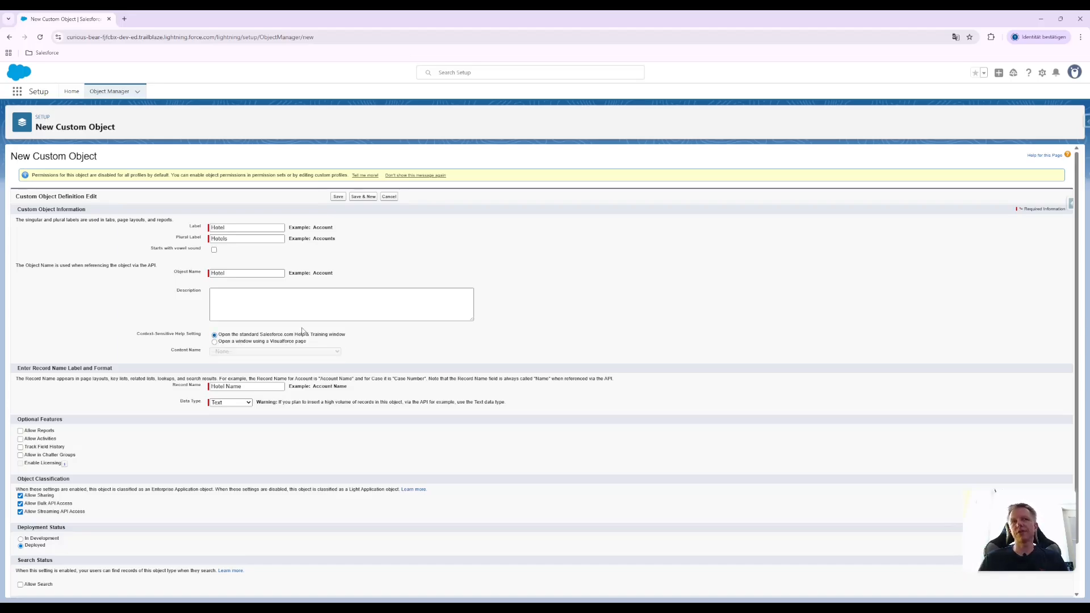
{"action": "left_click_drag", "start_coordinate": [344, 335], "coordinate": [238, 335]}
{"action": "left_click", "coordinate": [330, 337]}
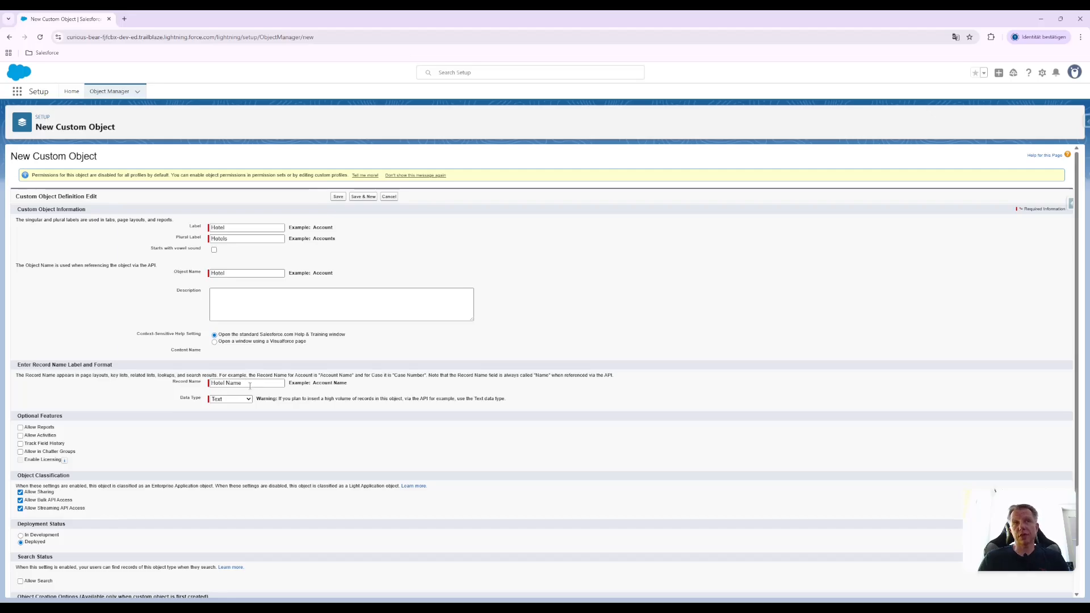
Set the data type of the Hotel Name record name to Auto Number
{"action": "left_click", "coordinate": [247, 383]}
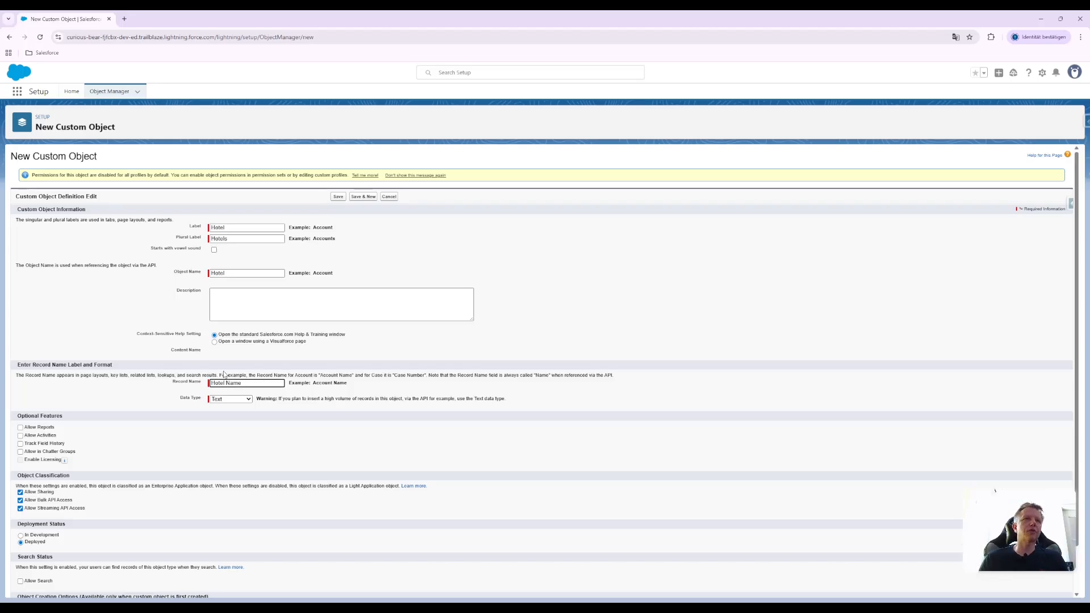
{"action": "left_click", "coordinate": [248, 401]}
{"action": "left_click", "coordinate": [240, 417]}
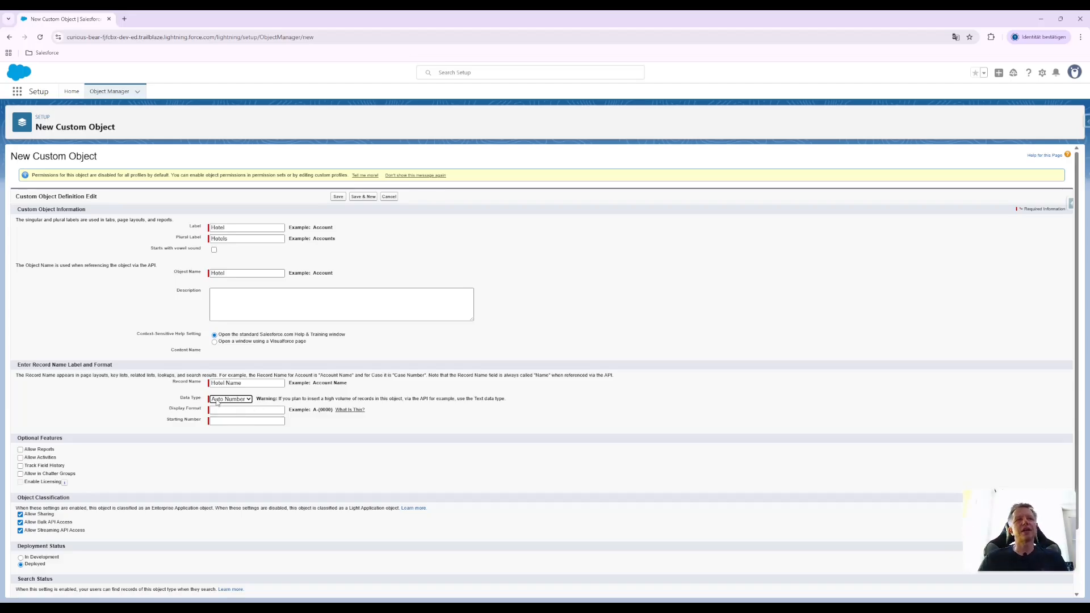
Set the record name's data type to Text and enable Allow Reports, Allow Activities, Track Field History and Allow in Chatter Groups
{"action": "left_click", "coordinate": [233, 400]}
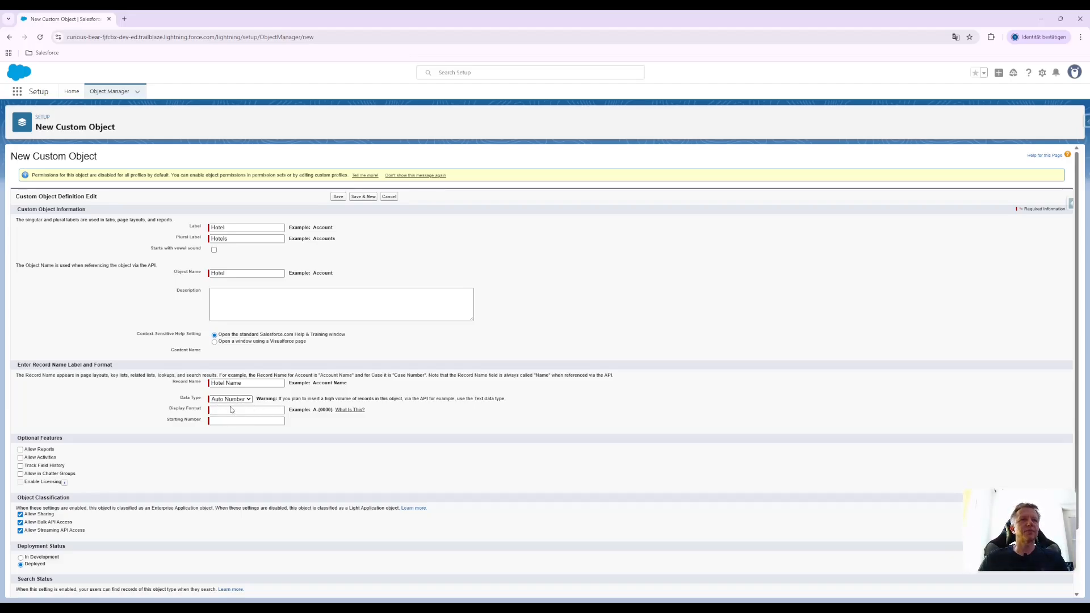
{"action": "left_click", "coordinate": [233, 408]}
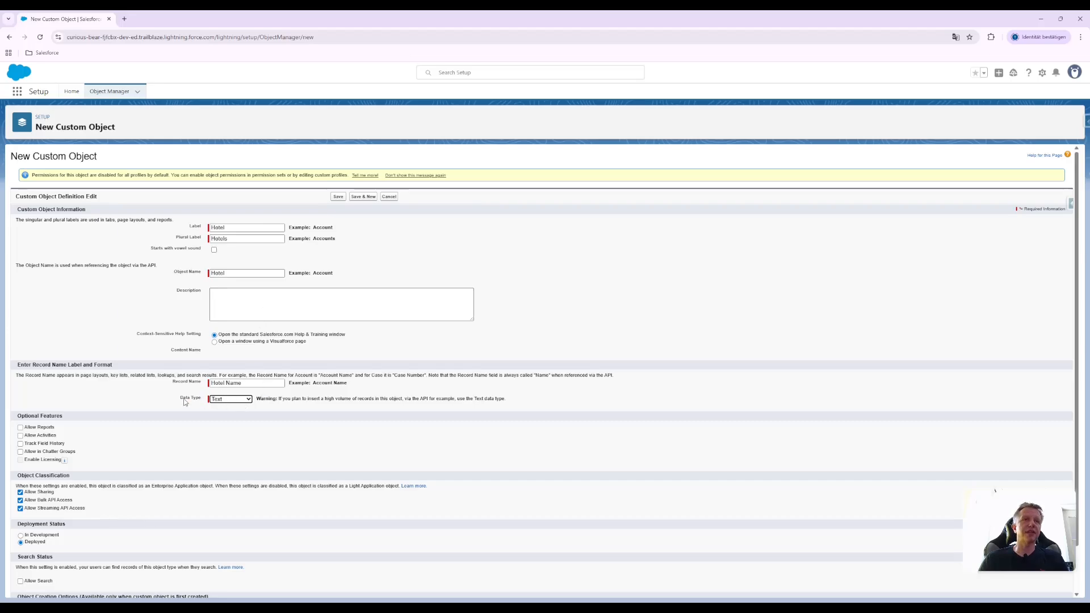
{"action": "scroll", "coordinate": [144, 397], "scroll_direction": "down", "scroll_amount": 1}
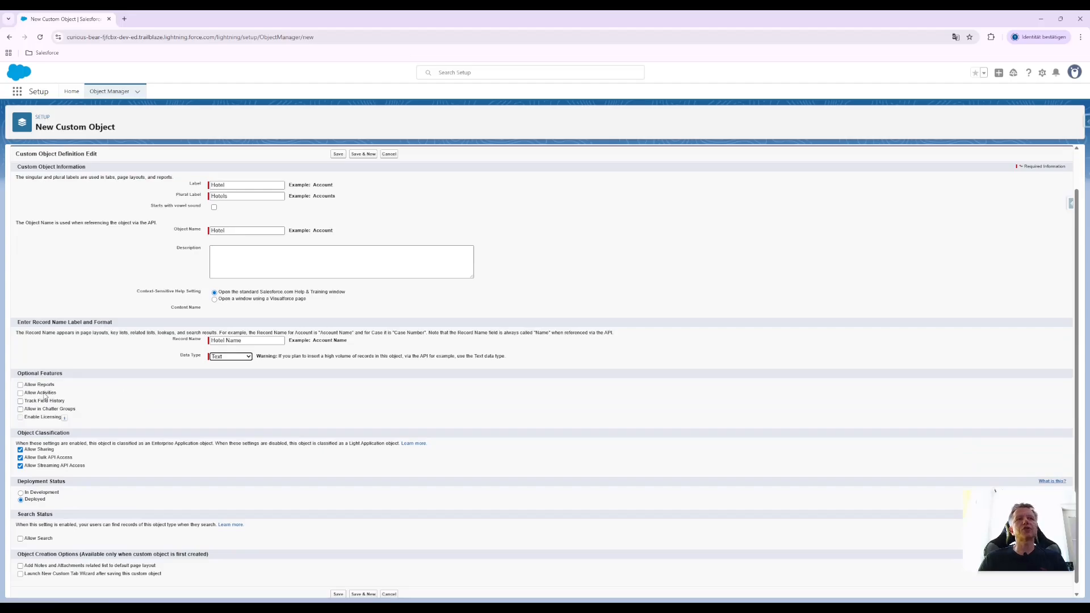
{"action": "left_click", "coordinate": [21, 385]}
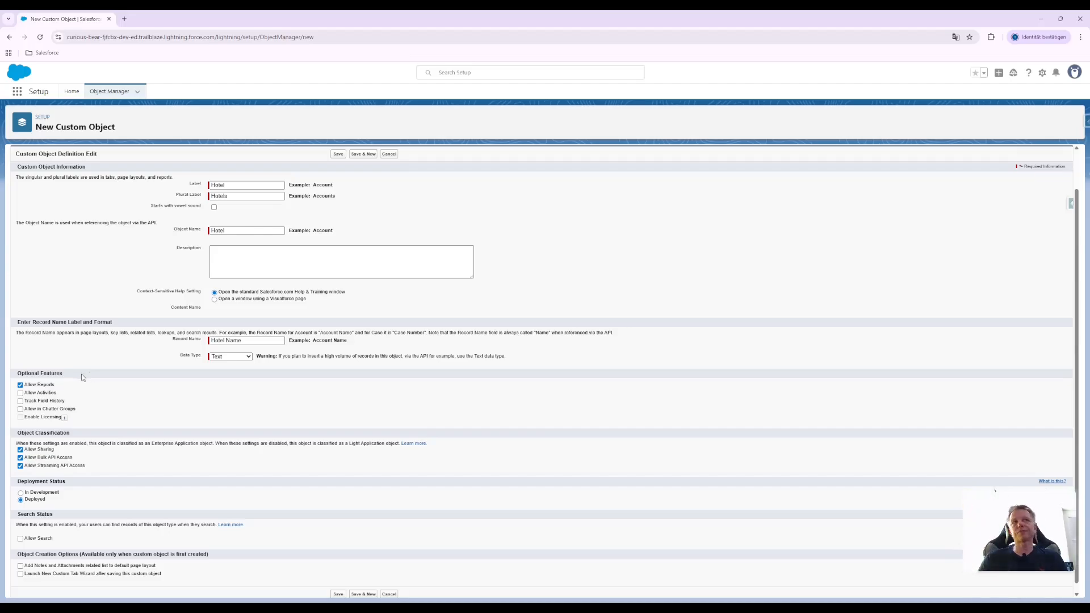
{"action": "left_click", "coordinate": [21, 385]}
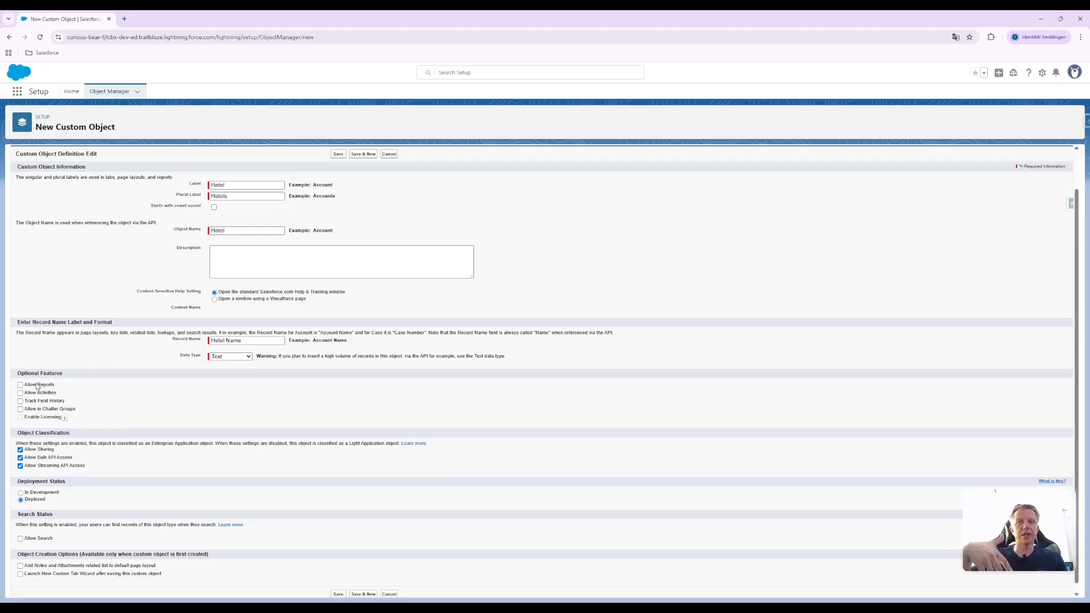
{"action": "left_click", "coordinate": [22, 386]}
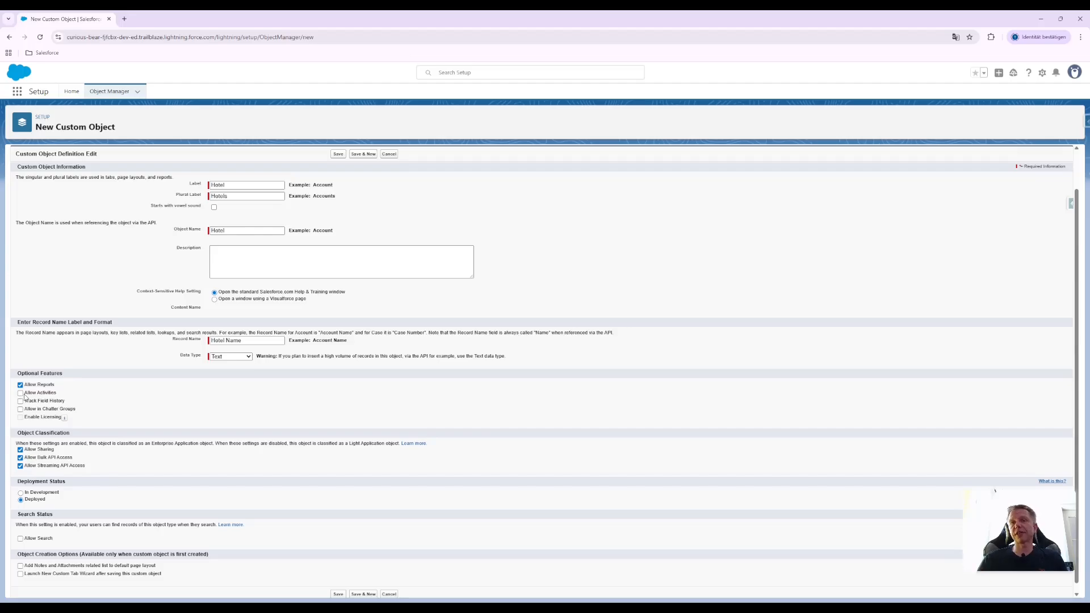
{"action": "left_click", "coordinate": [21, 393]}
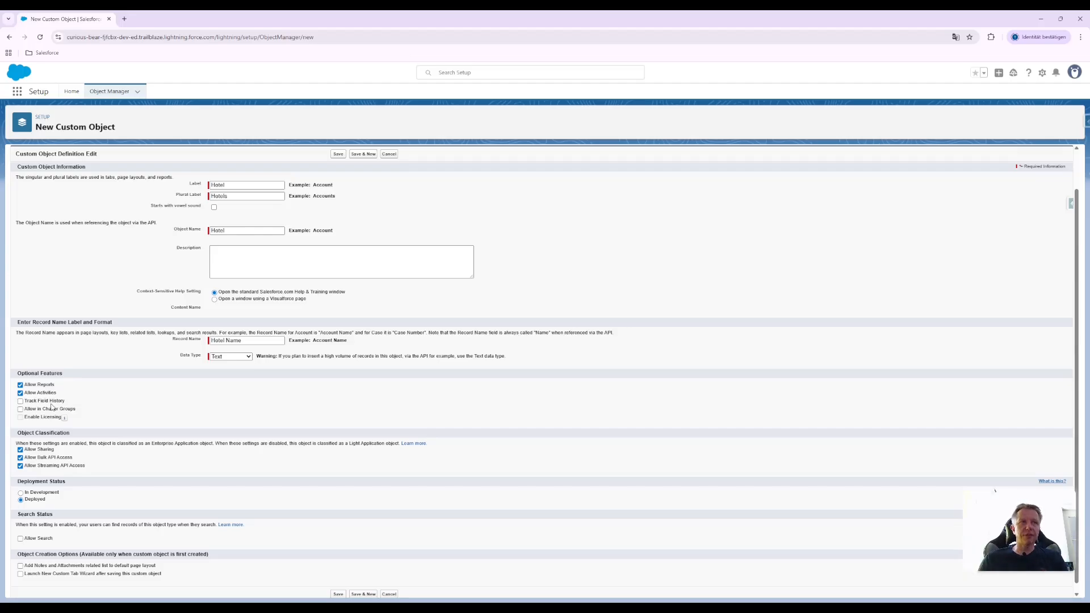
{"action": "left_click", "coordinate": [33, 401]}
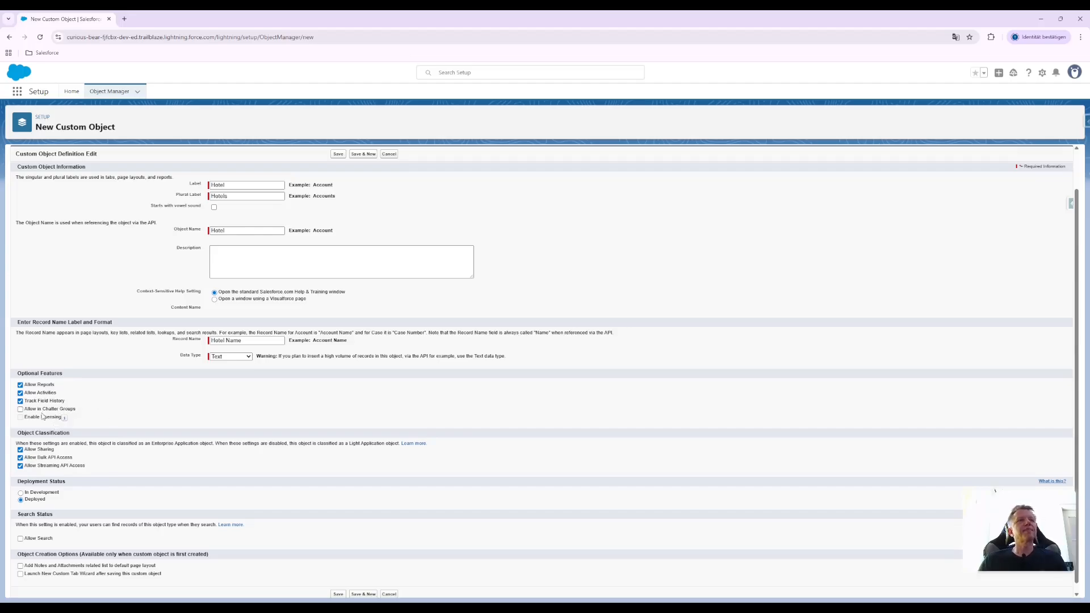
{"action": "left_click", "coordinate": [20, 409]}
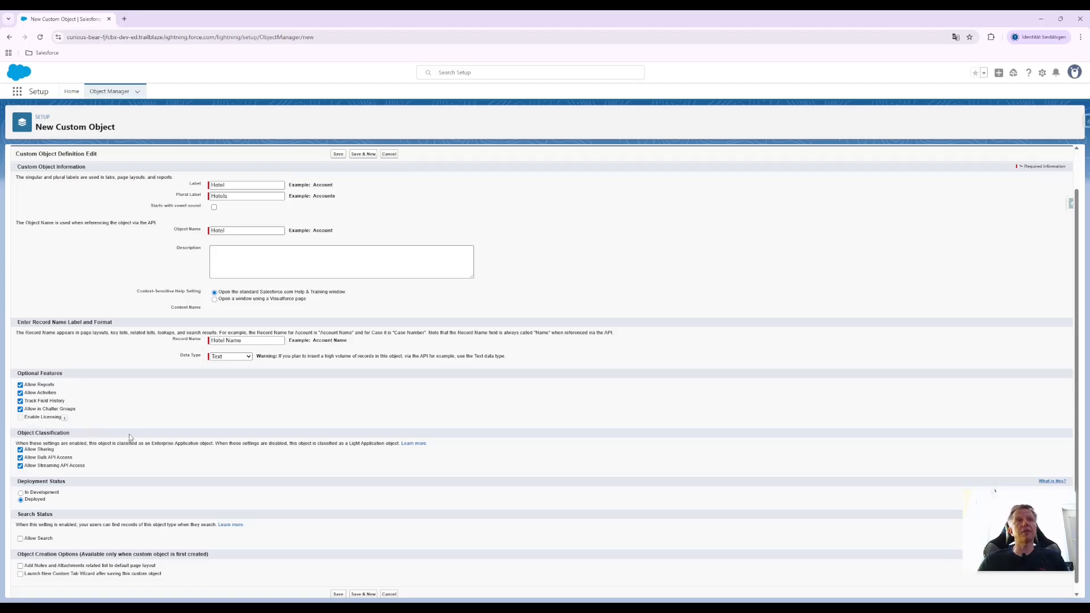
{"action": "mouse_move", "coordinate": [64, 418]}
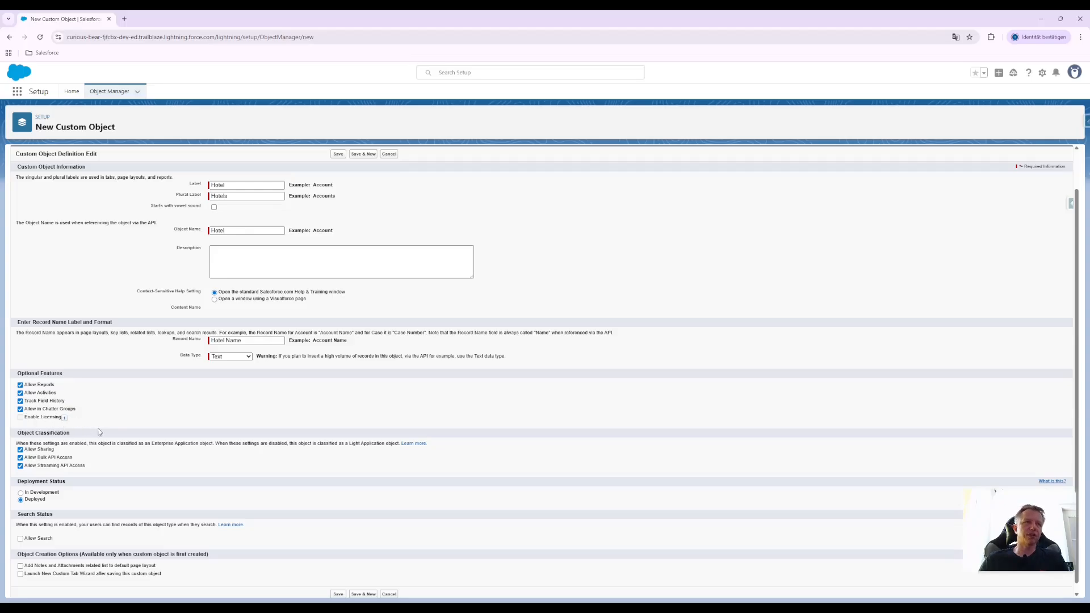
Try the In Development deployment status and return it to Deployed
{"action": "scroll", "coordinate": [131, 428], "scroll_direction": "down", "scroll_amount": 1}
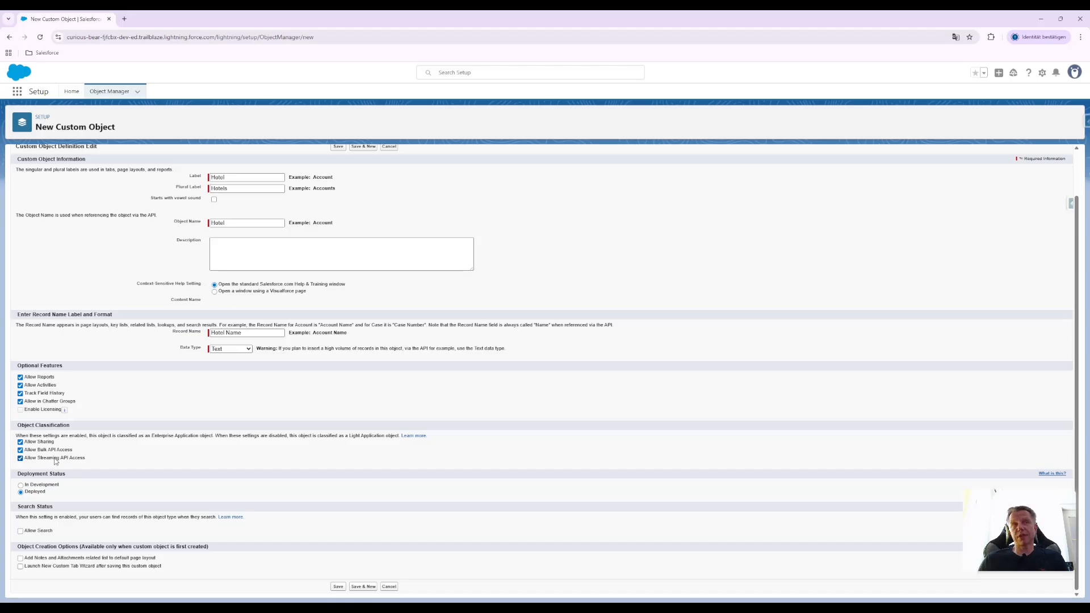
{"action": "left_click", "coordinate": [21, 485]}
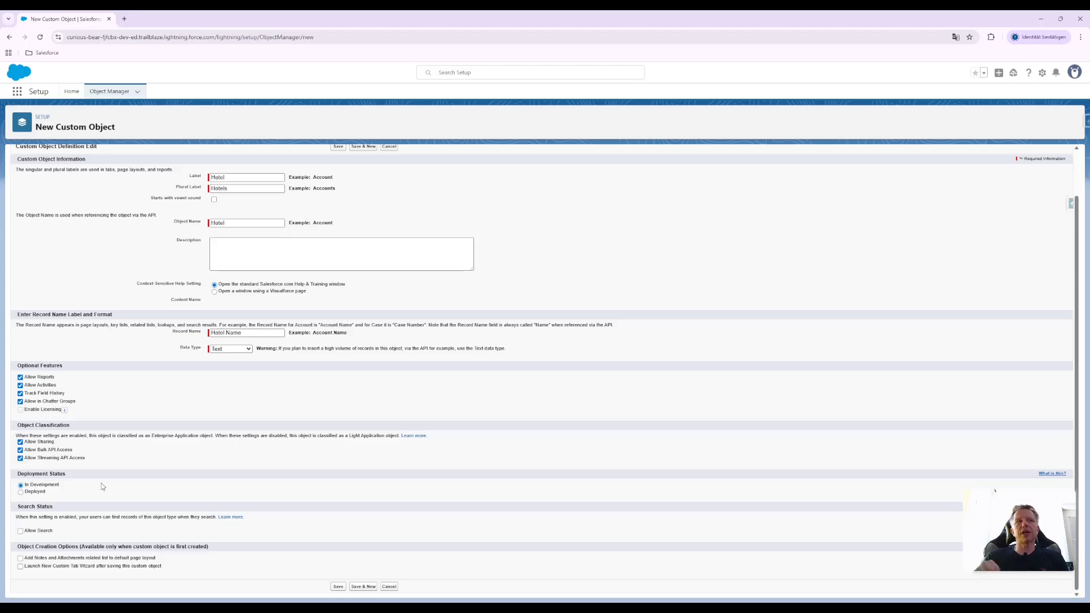
{"action": "left_click", "coordinate": [40, 492]}
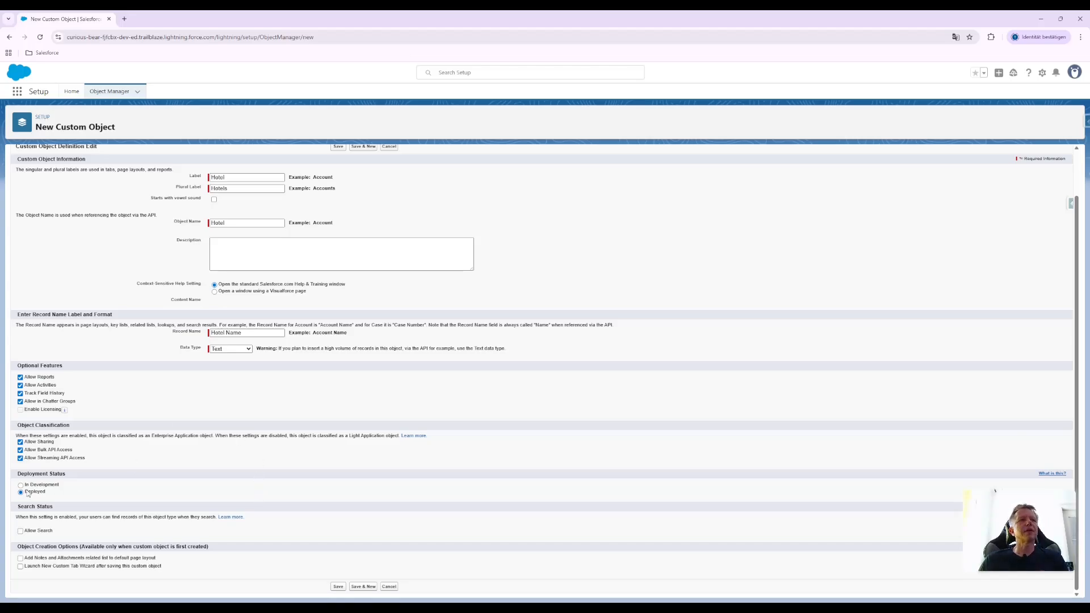
Enable Allow Search, the Notes and Attachments related list and the New Custom Tab Wizard launch, and save the Hotel object
{"action": "left_click", "coordinate": [37, 531]}
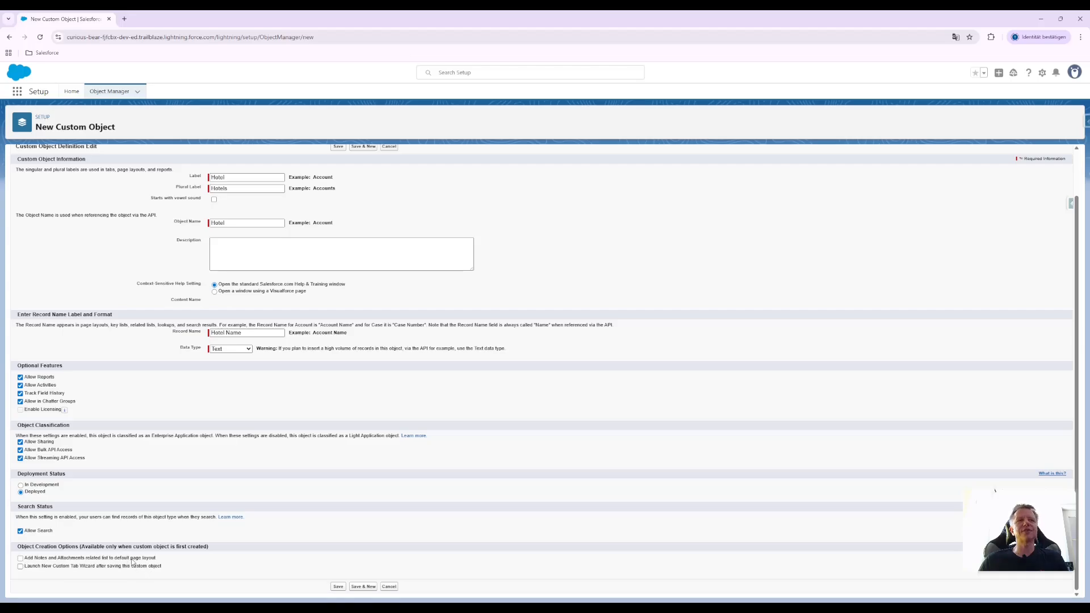
{"action": "left_click", "coordinate": [20, 558]}
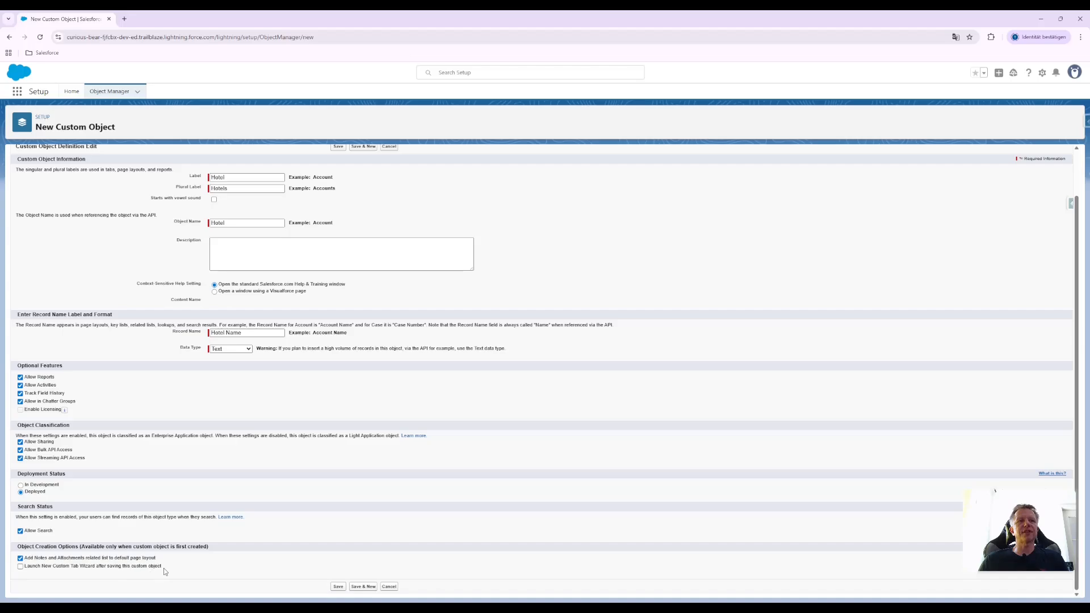
{"action": "left_click", "coordinate": [21, 567]}
{"action": "left_click", "coordinate": [339, 586]}
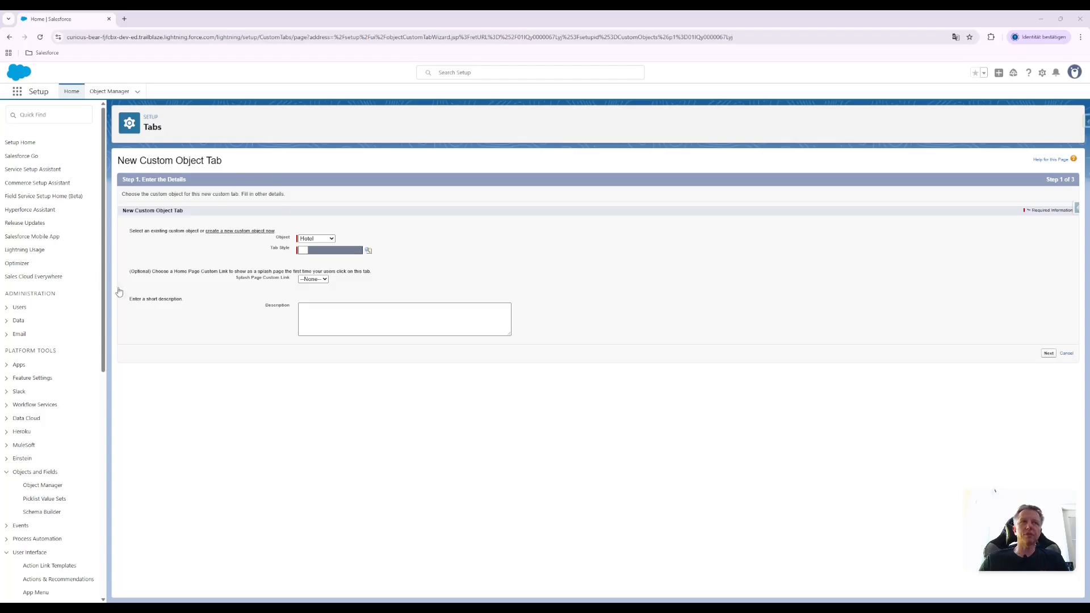
Give the Hotel object's tab the Real Estate Sign style and keep its visibility Default On for all profiles
{"action": "left_click", "coordinate": [278, 270]}
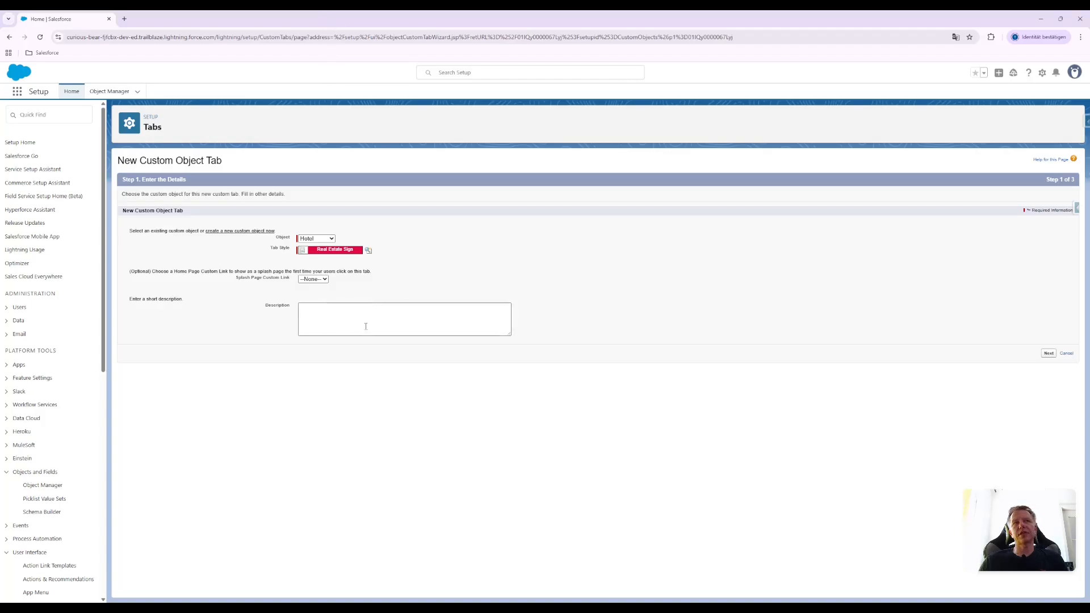
{"action": "left_click", "coordinate": [1048, 353]}
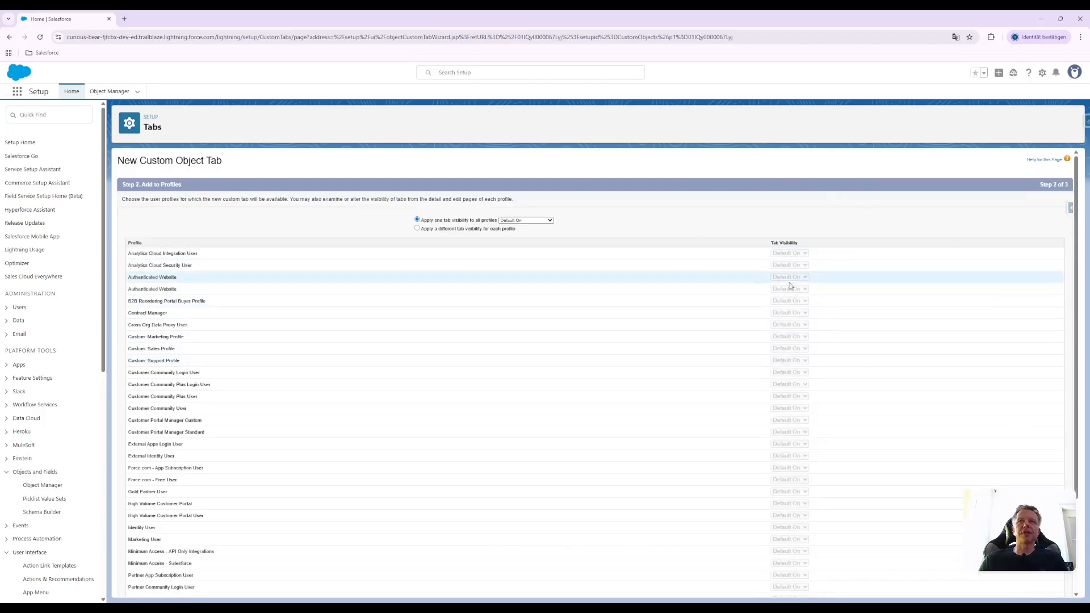
{"action": "scroll", "coordinate": [738, 329], "scroll_direction": "down", "scroll_amount": 2}
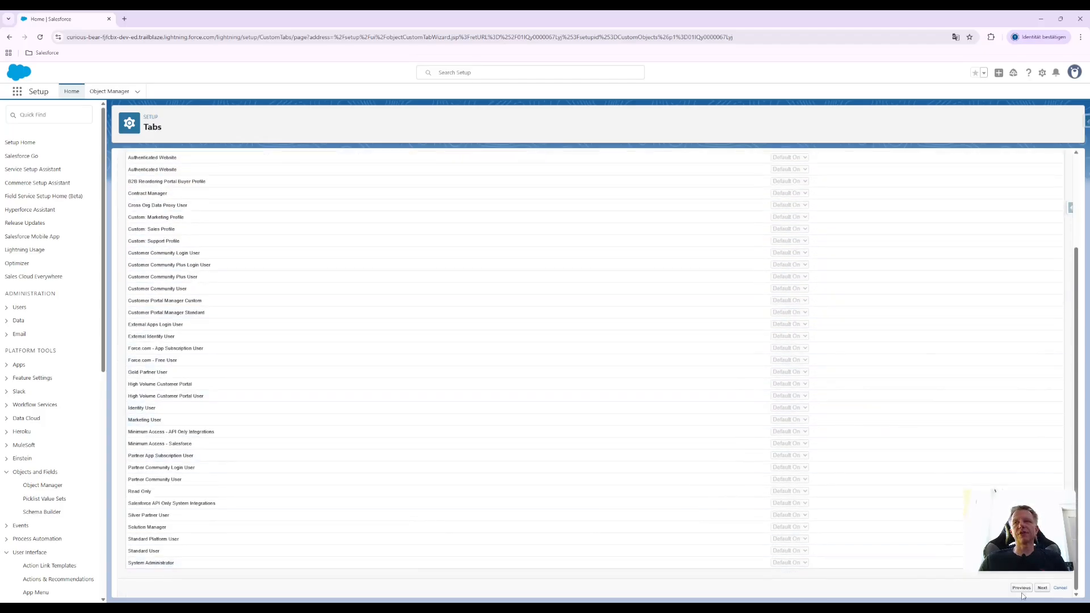
{"action": "left_click", "coordinate": [1041, 588]}
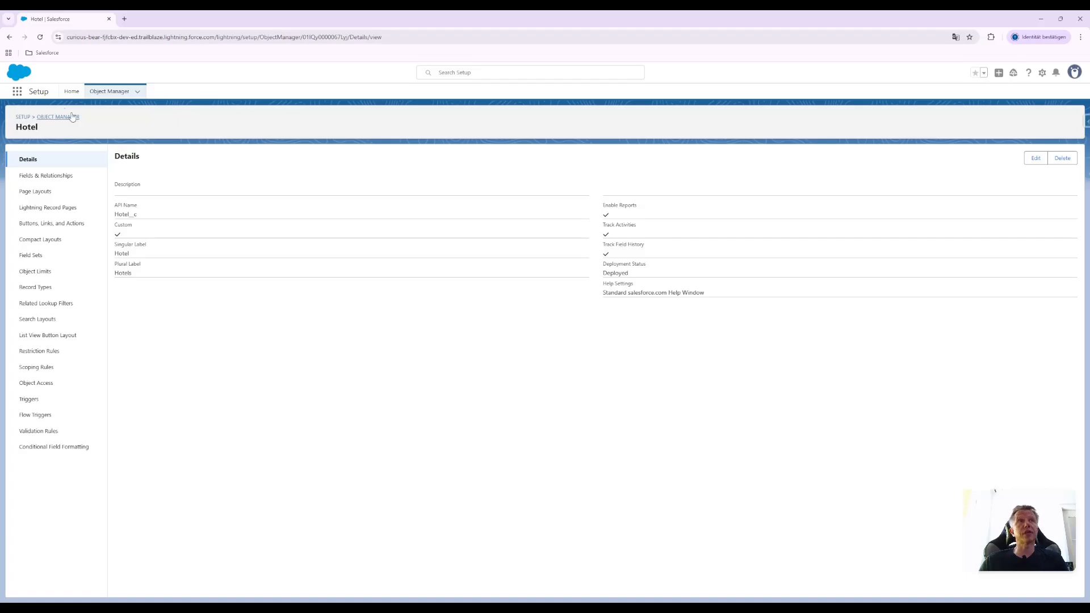
Search the App Launcher for Hotel and open the Hotels list
{"action": "left_click", "coordinate": [13, 92]}
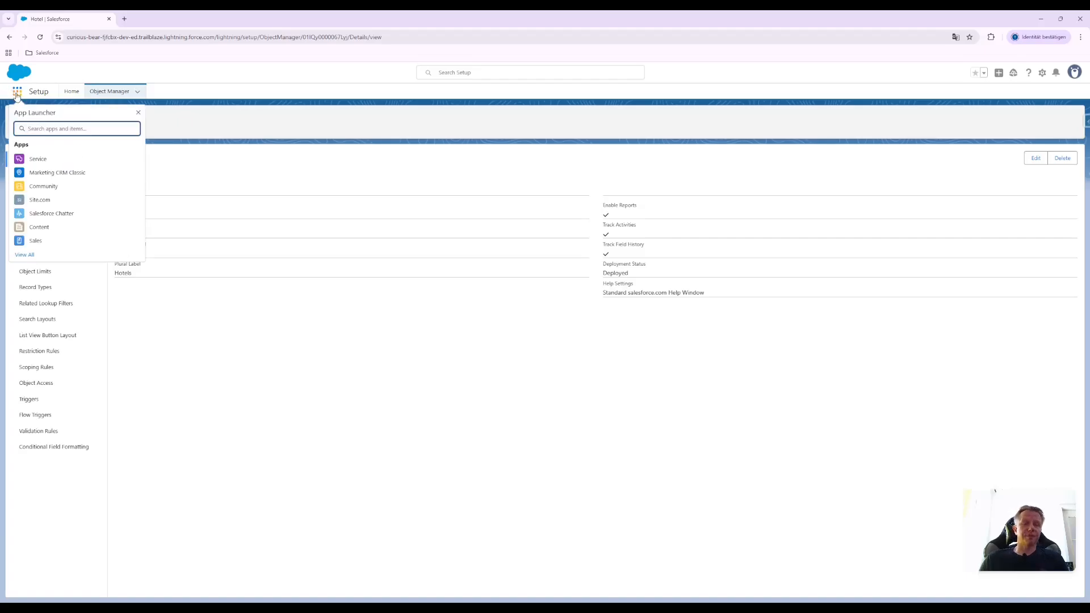
{"action": "type", "text": "Hotel"}
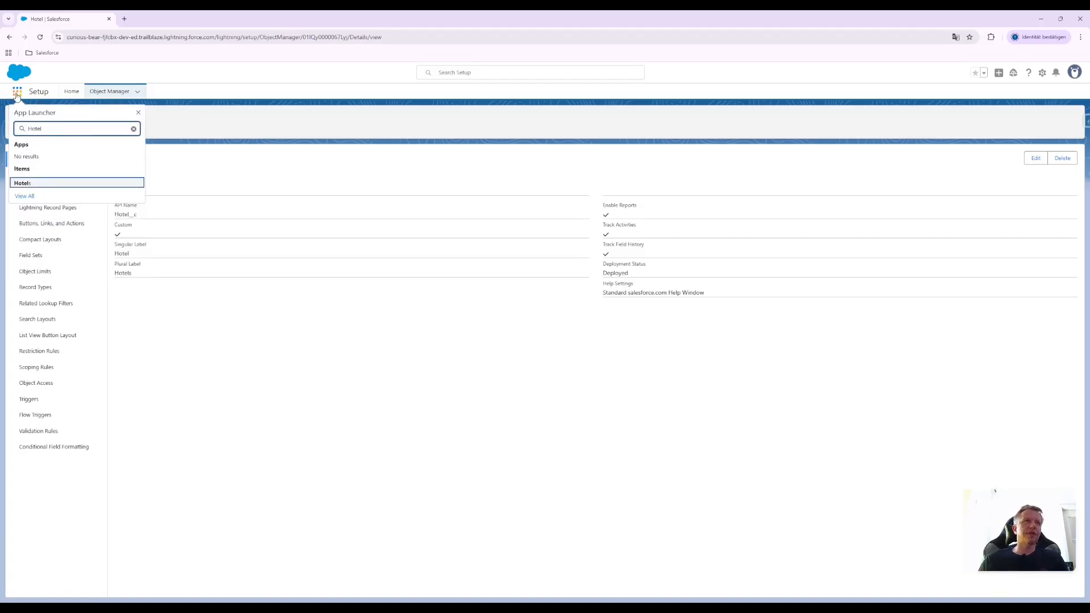
{"action": "left_click", "coordinate": [23, 183]}
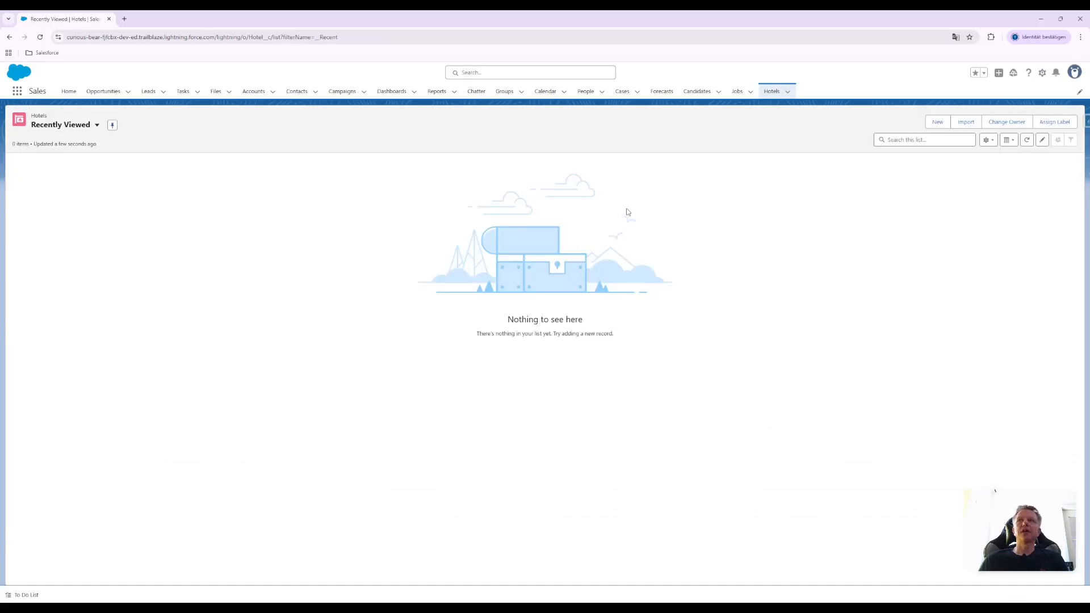
Create and save a new hotel record with the Hotel Name Hilton
{"action": "left_click", "coordinate": [937, 122]}
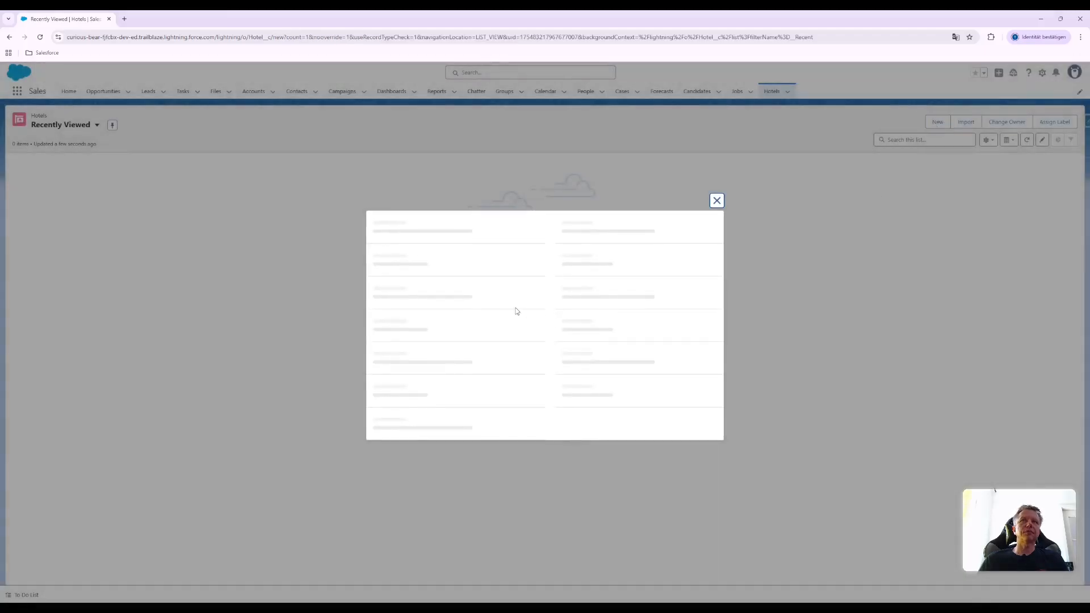
{"action": "left_click", "coordinate": [429, 330]}
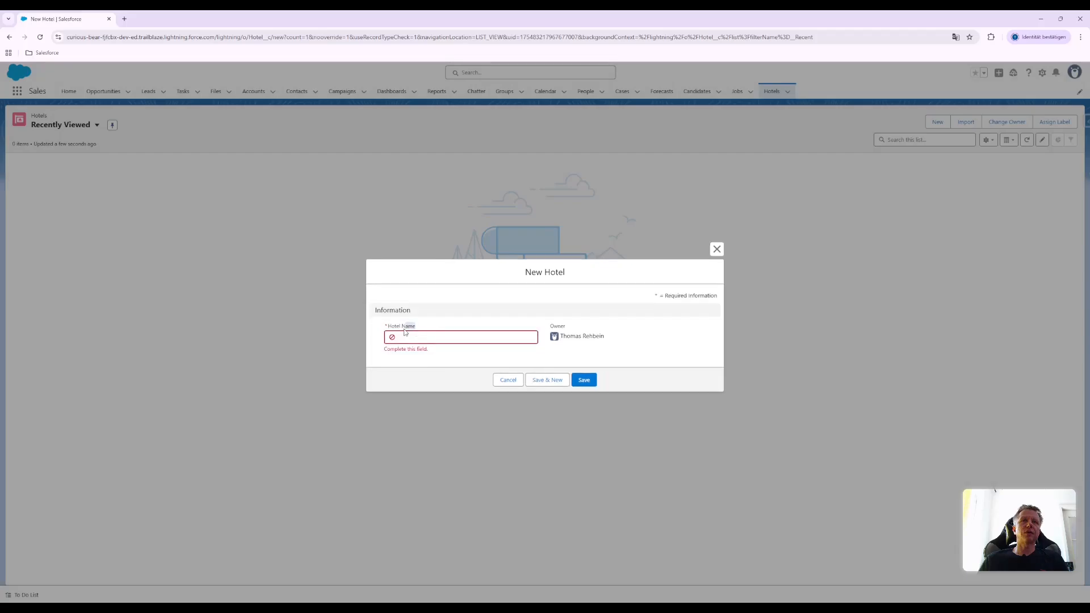
{"action": "left_click_drag", "start_coordinate": [423, 328], "coordinate": [374, 320]}
{"action": "left_click", "coordinate": [430, 335]}
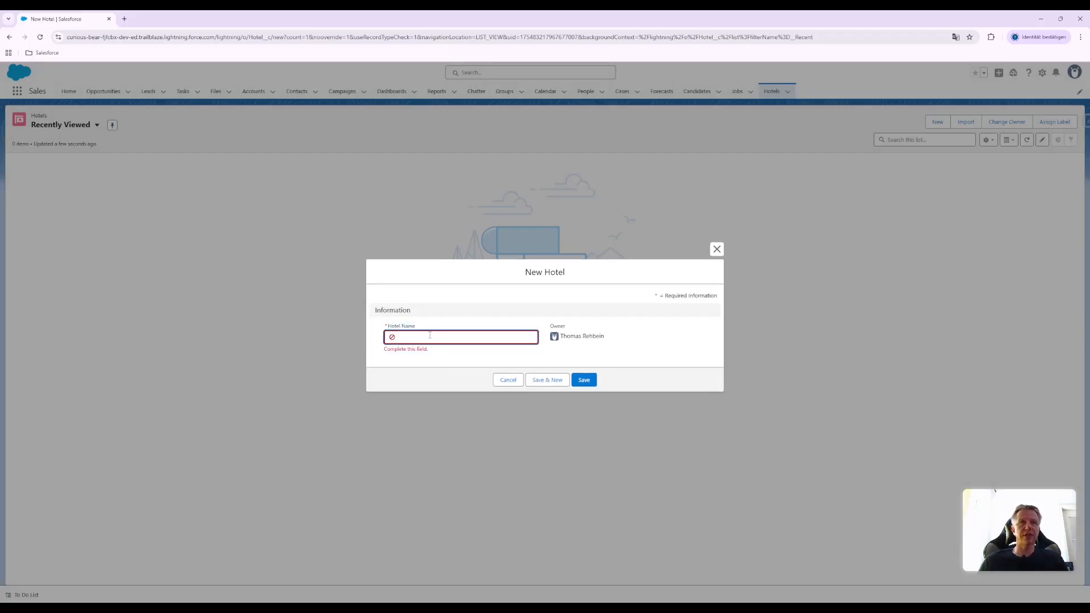
{"action": "type", "text": "Hilton"}
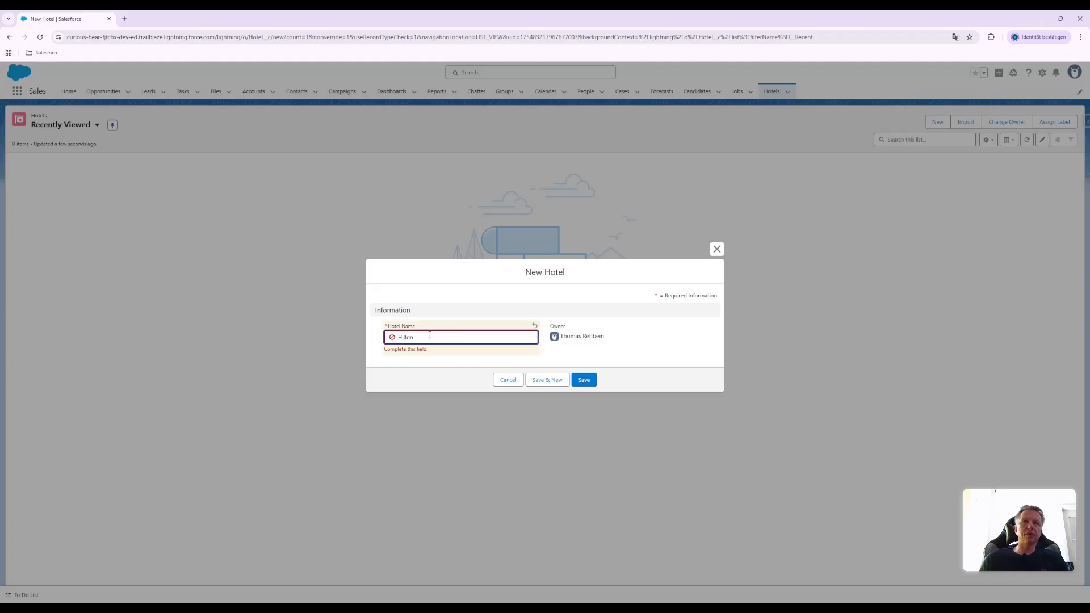
{"action": "left_click", "coordinate": [658, 355]}
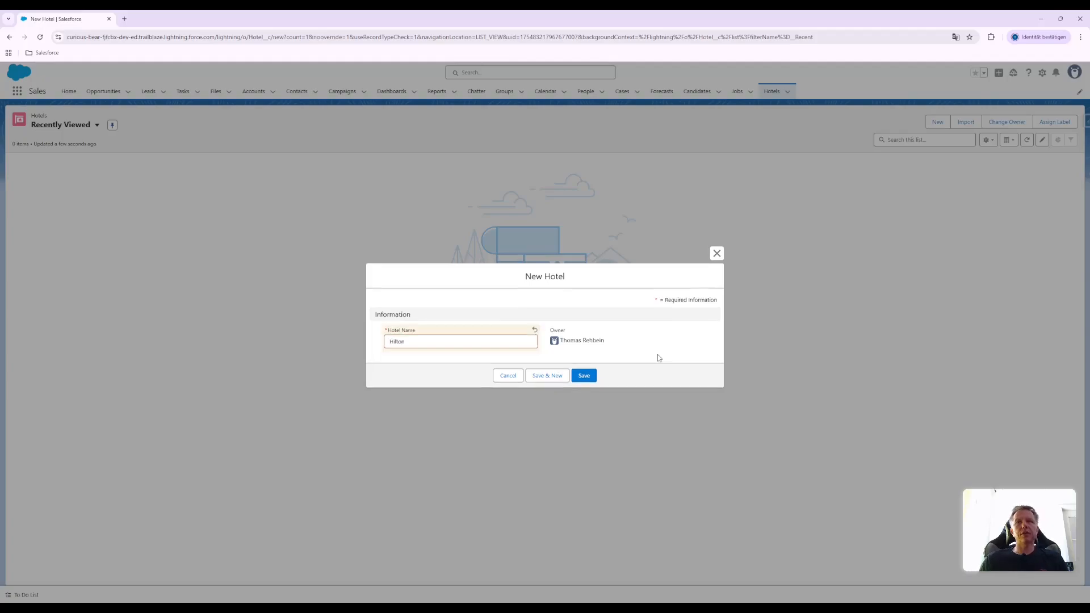
{"action": "left_click", "coordinate": [584, 376]}
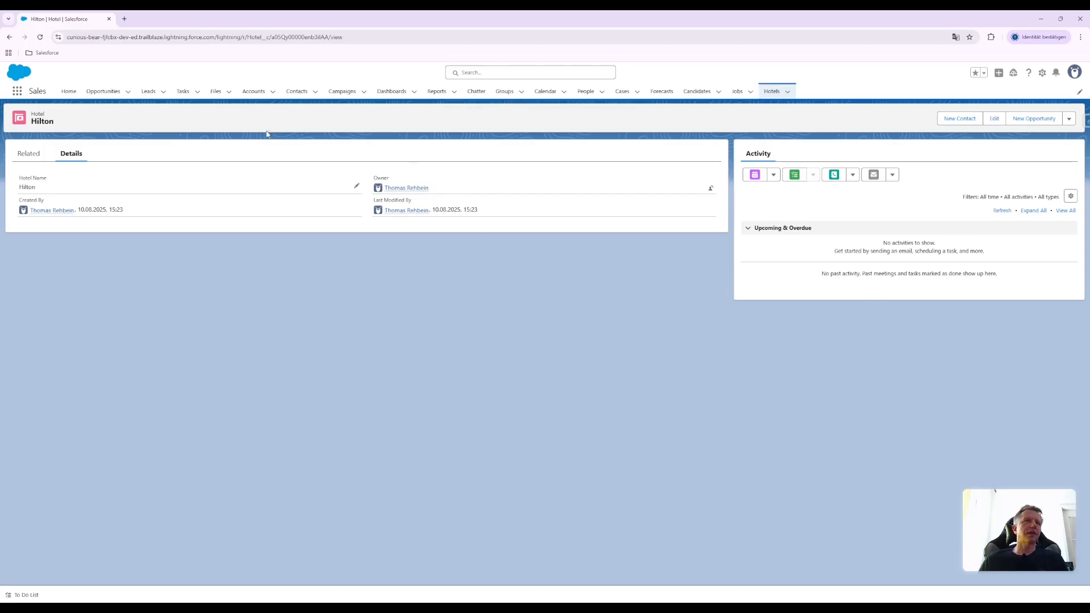
Check the Hilton record's related Notes & Attachments and return to its details
{"action": "left_click", "coordinate": [30, 155]}
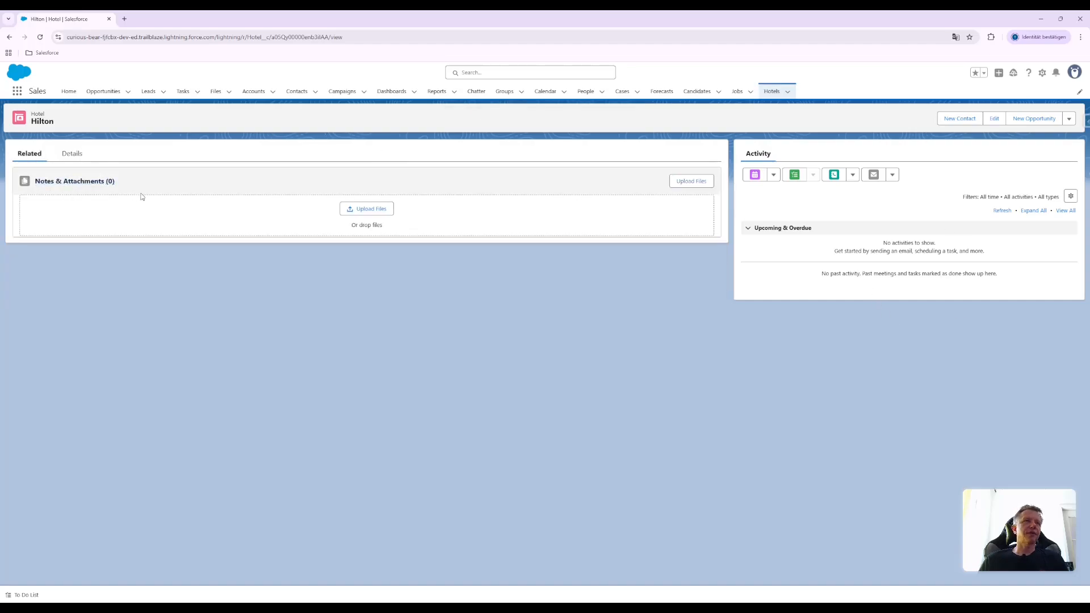
{"action": "left_click", "coordinate": [70, 156]}
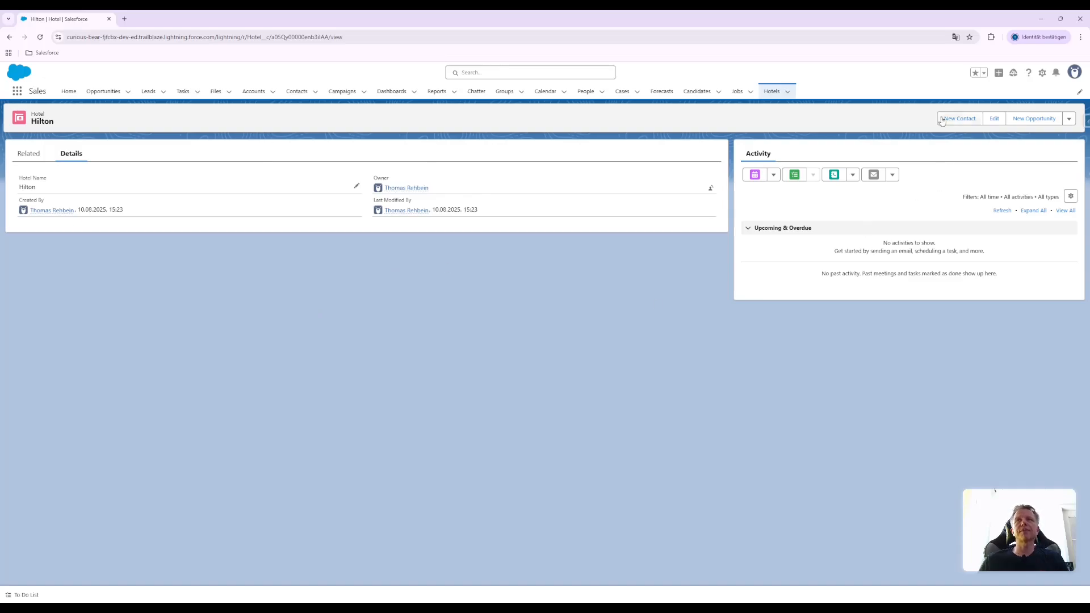
Open Setup, search for Tab and open the Tabs page under User Interface
{"action": "left_click", "coordinate": [1042, 73]}
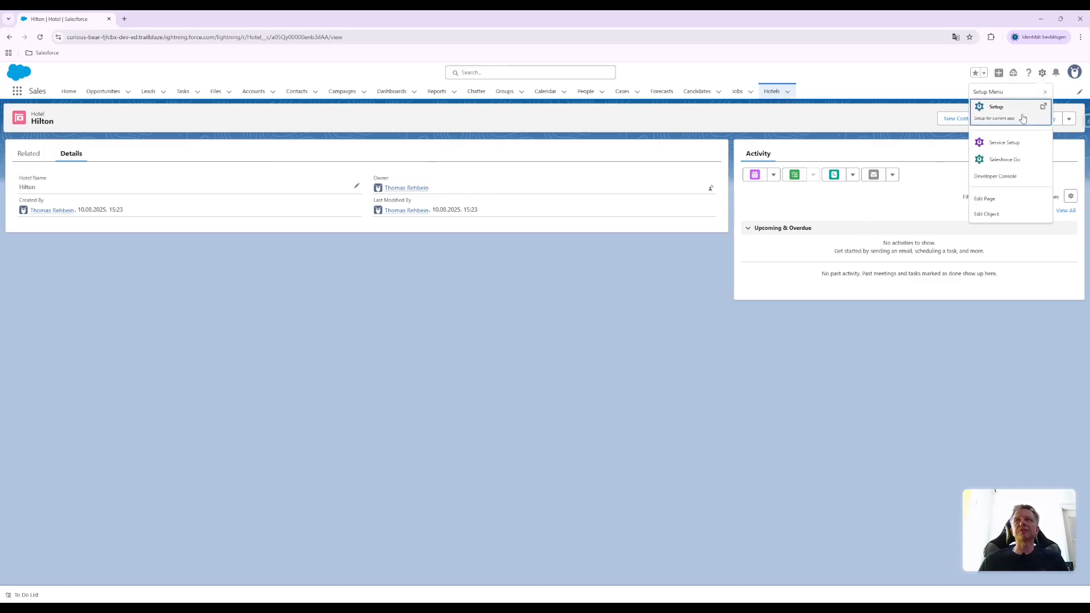
{"action": "left_click", "coordinate": [1023, 119]}
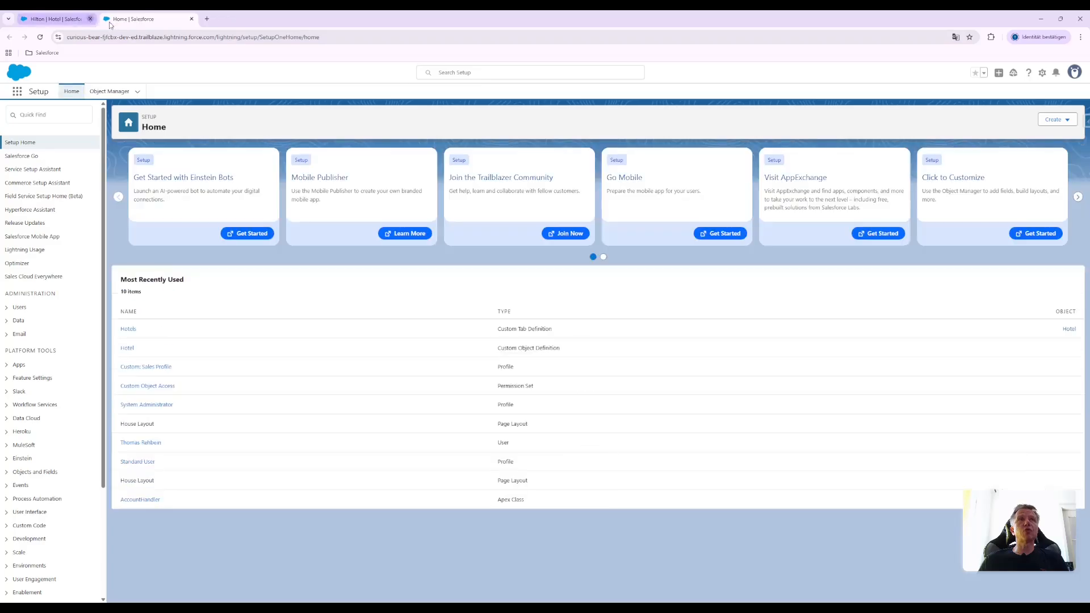
{"action": "left_click", "coordinate": [89, 19]}
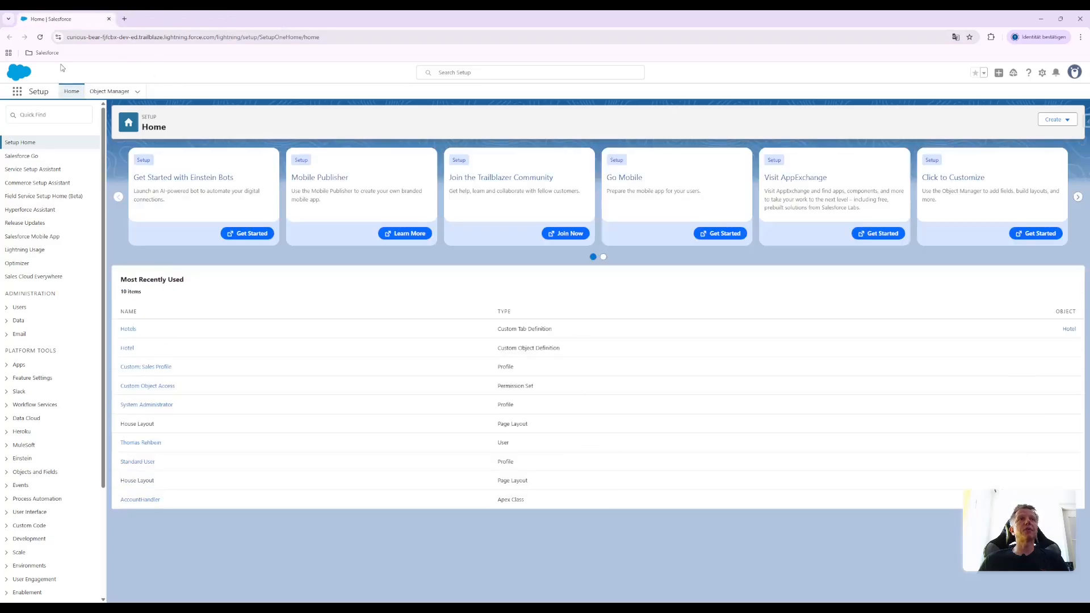
{"action": "left_click", "coordinate": [35, 115]}
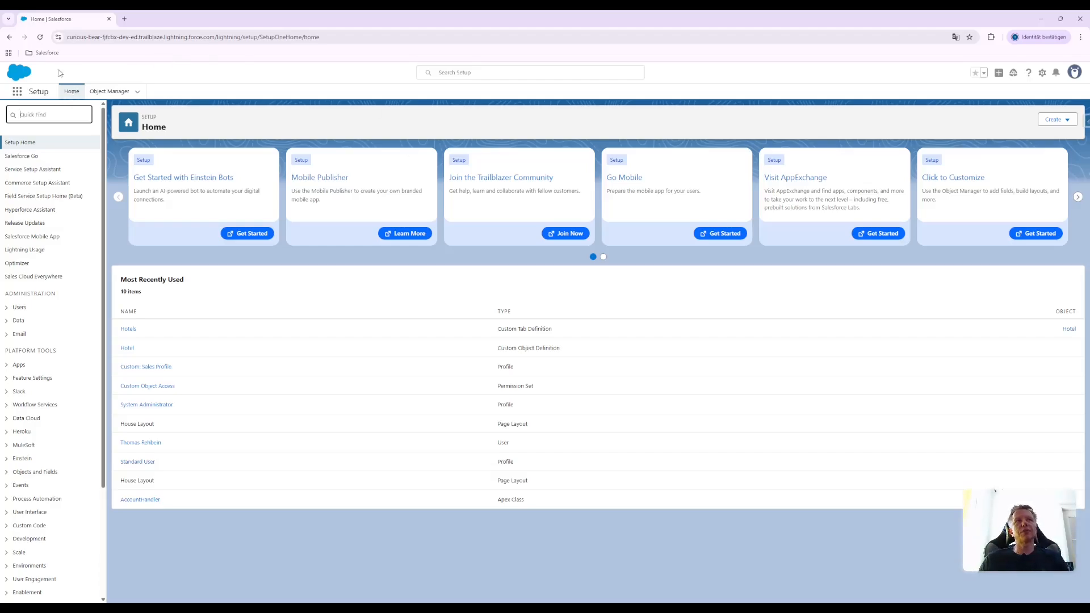
{"action": "type", "text": "Tab"}
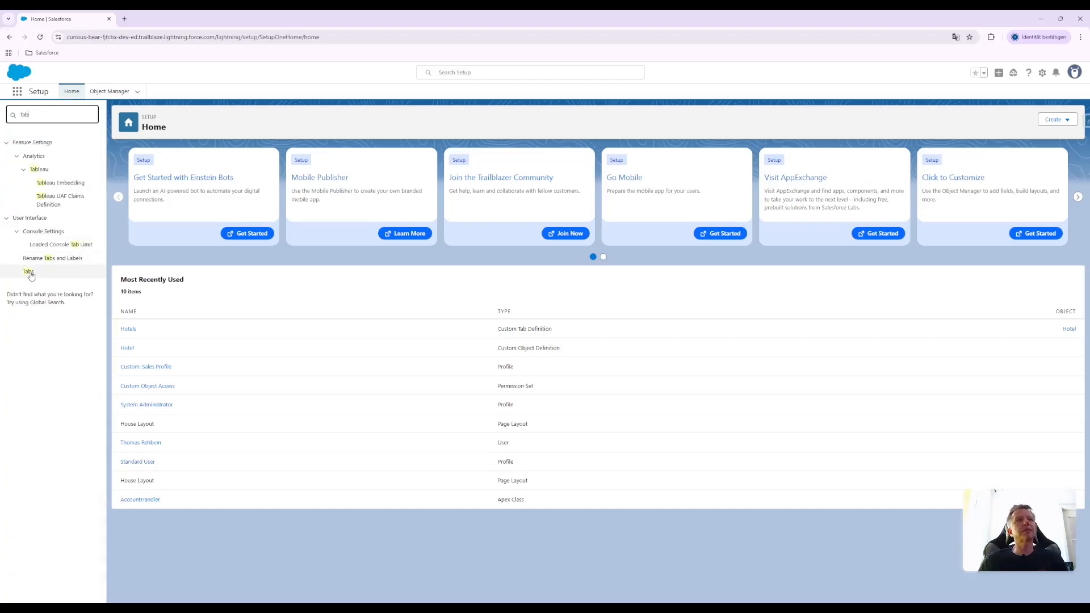
{"action": "left_click", "coordinate": [30, 272]}
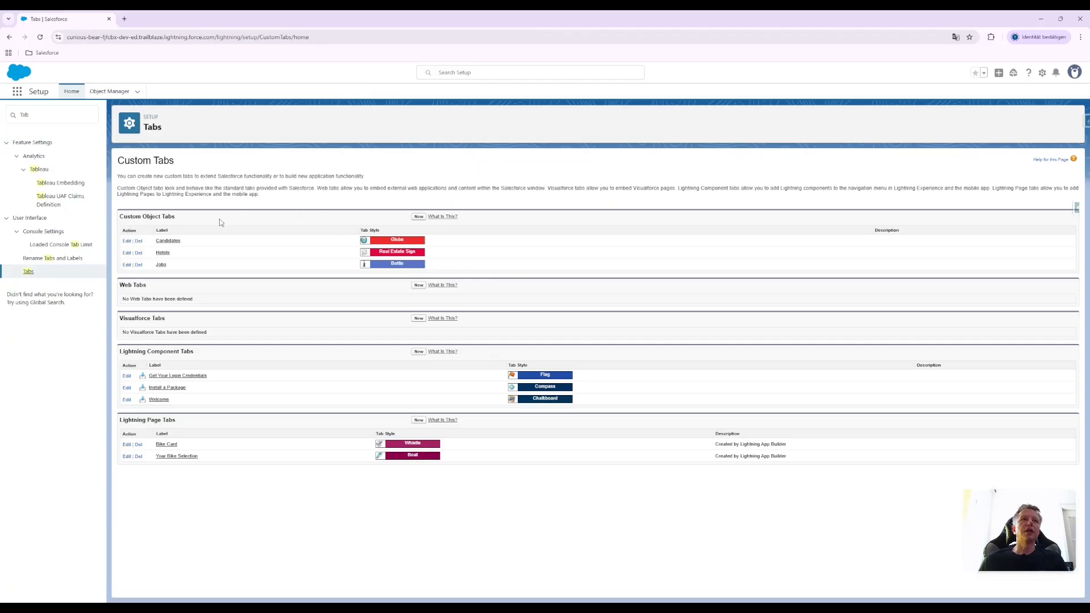
Change the Hotels custom object tab's style to Leaf and save the tab definition
{"action": "left_click", "coordinate": [127, 253]}
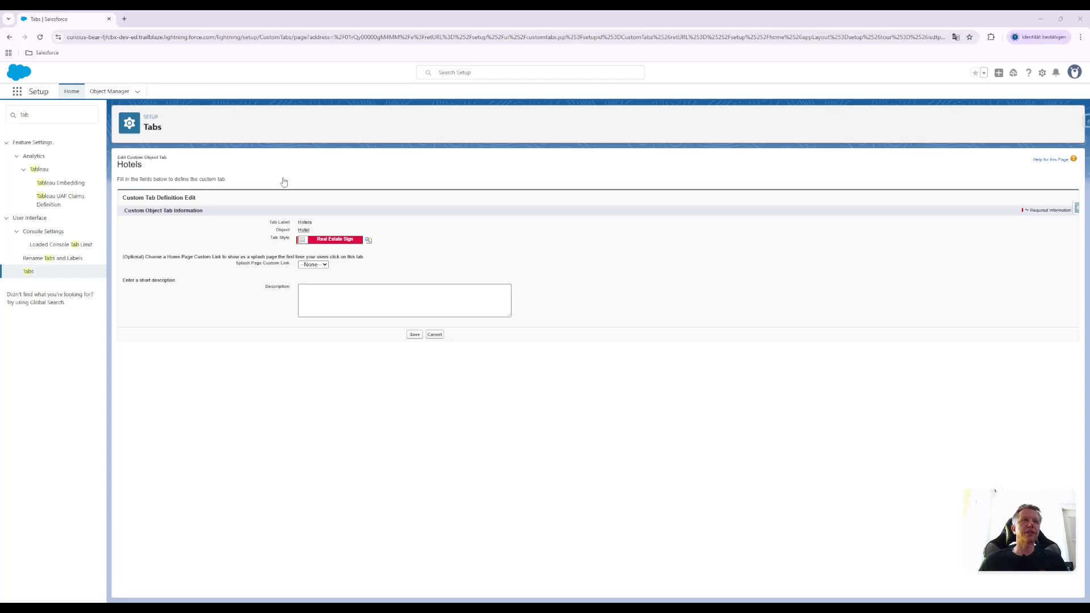
{"action": "left_click", "coordinate": [190, 92]}
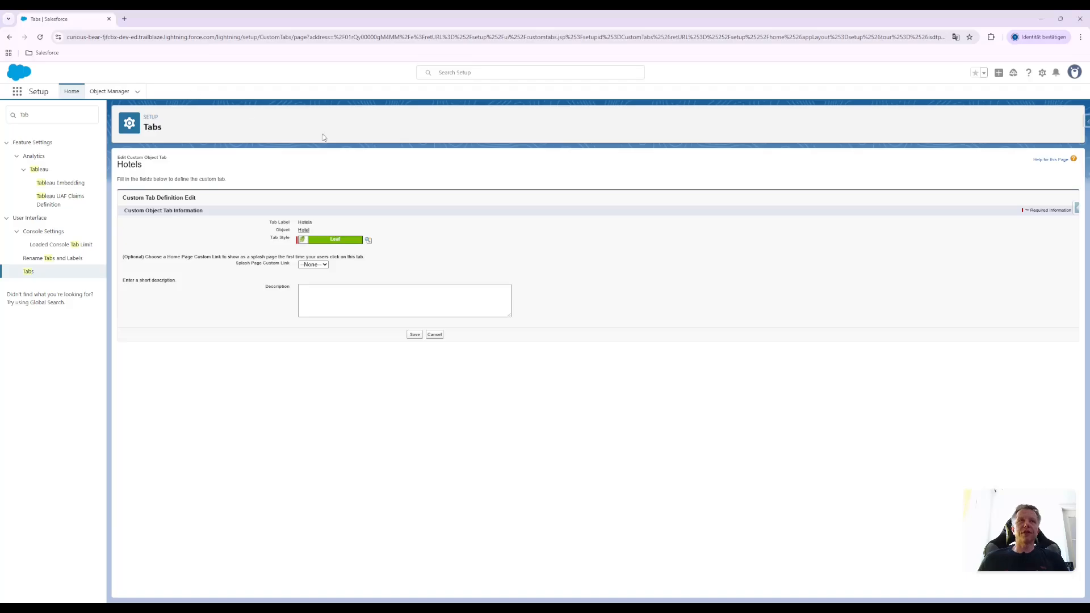
{"action": "left_click", "coordinate": [415, 335]}
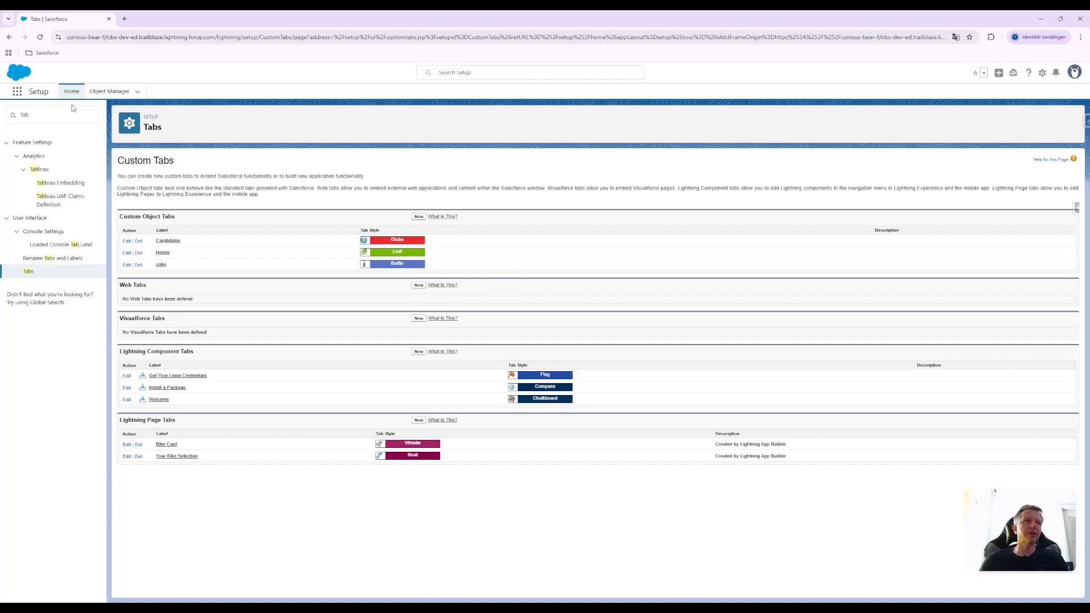
Go to the Object Manager and open Schema Builder
{"action": "left_click", "coordinate": [59, 113]}
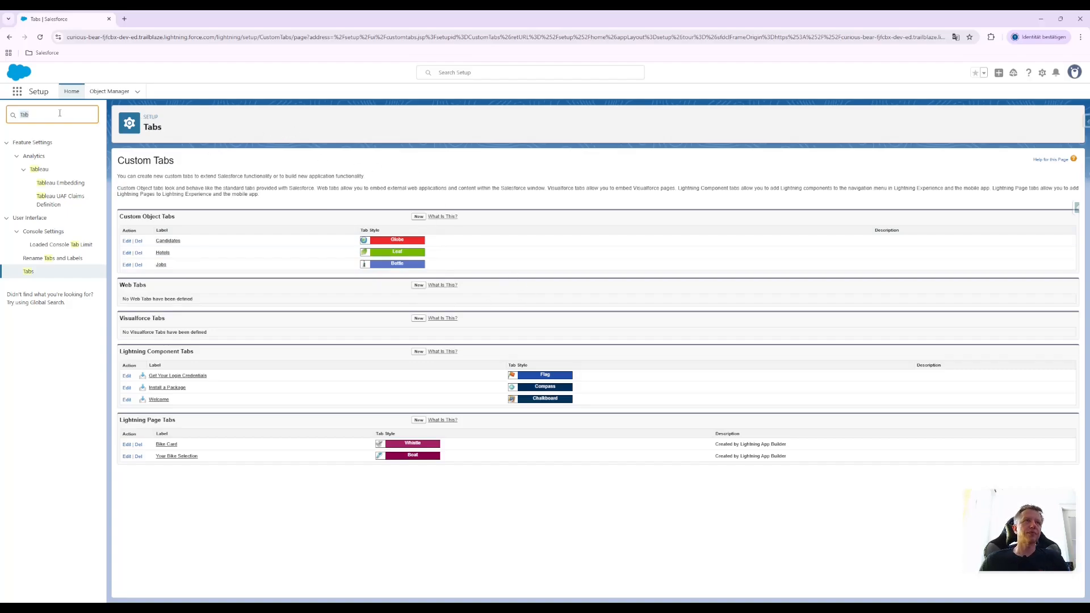
{"action": "left_click", "coordinate": [87, 69]}
{"action": "left_click", "coordinate": [116, 91]}
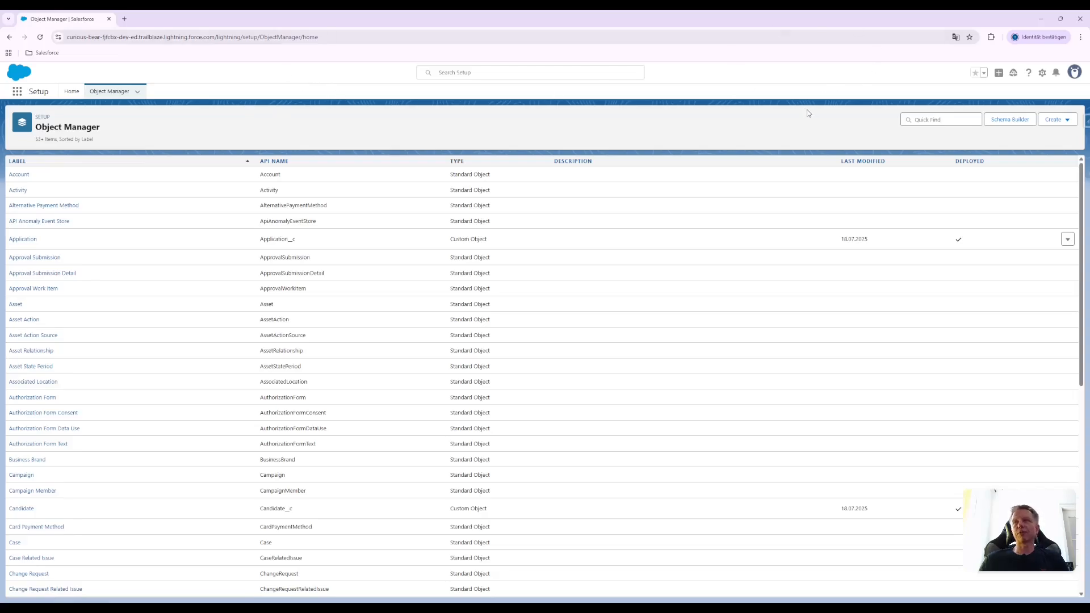
{"action": "left_click", "coordinate": [1011, 120]}
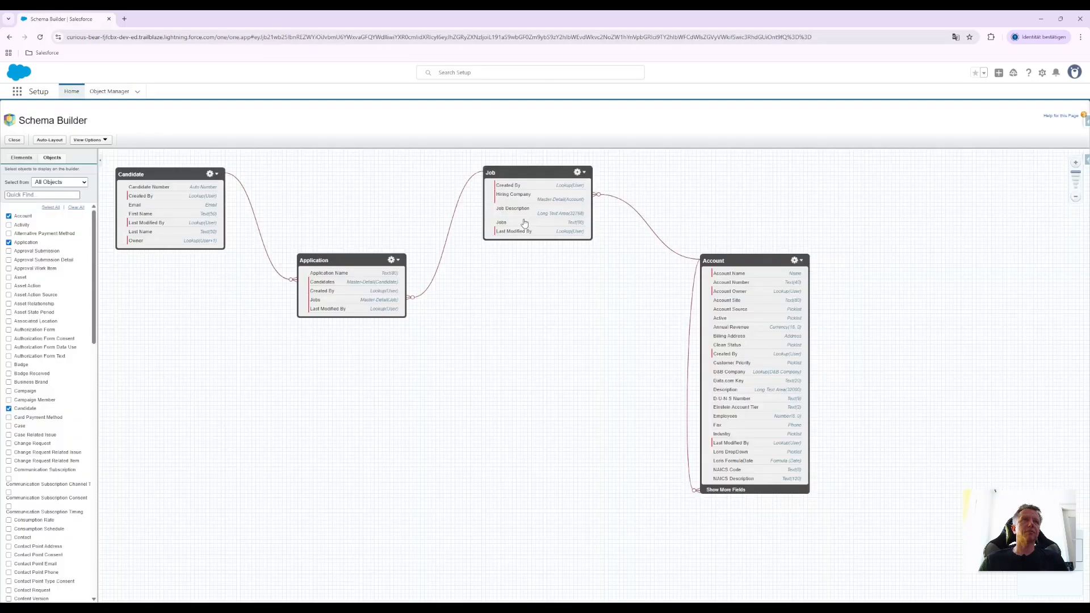
Add a new object to the Schema Builder canvas and try its Auto Number data type before returning it to Text
{"action": "left_click", "coordinate": [21, 159]}
{"action": "left_click_drag", "start_coordinate": [16, 195], "coordinate": [507, 337]}
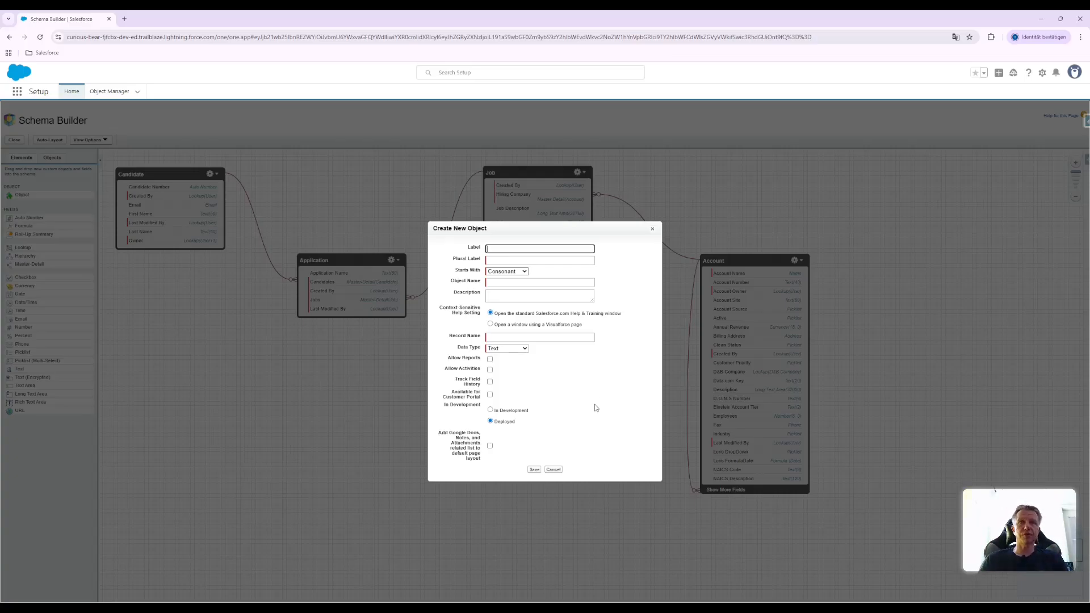
{"action": "left_click", "coordinate": [512, 271]}
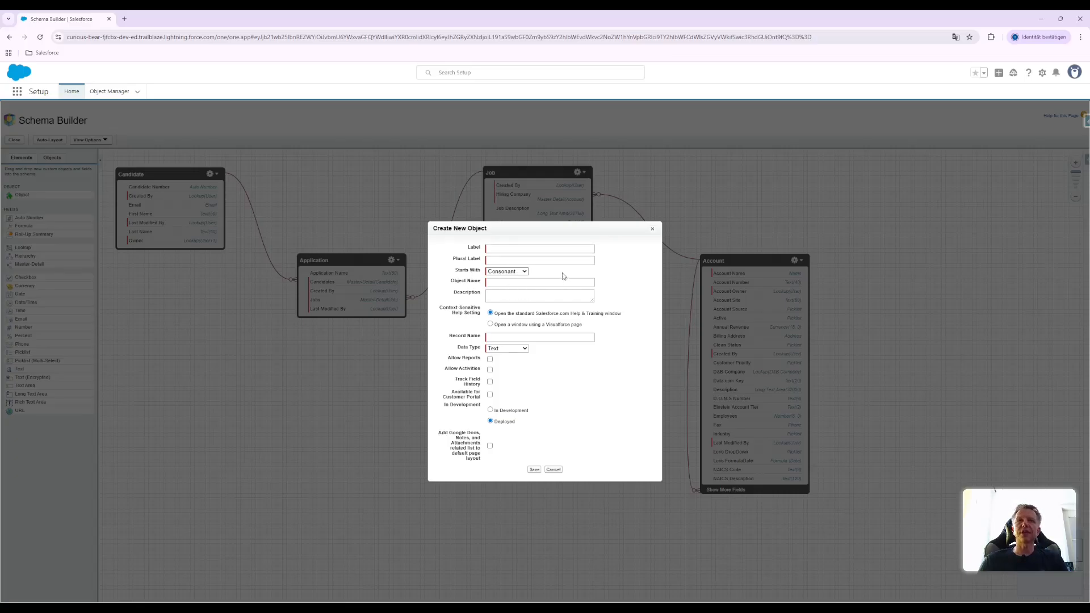
{"action": "left_click", "coordinate": [500, 295]}
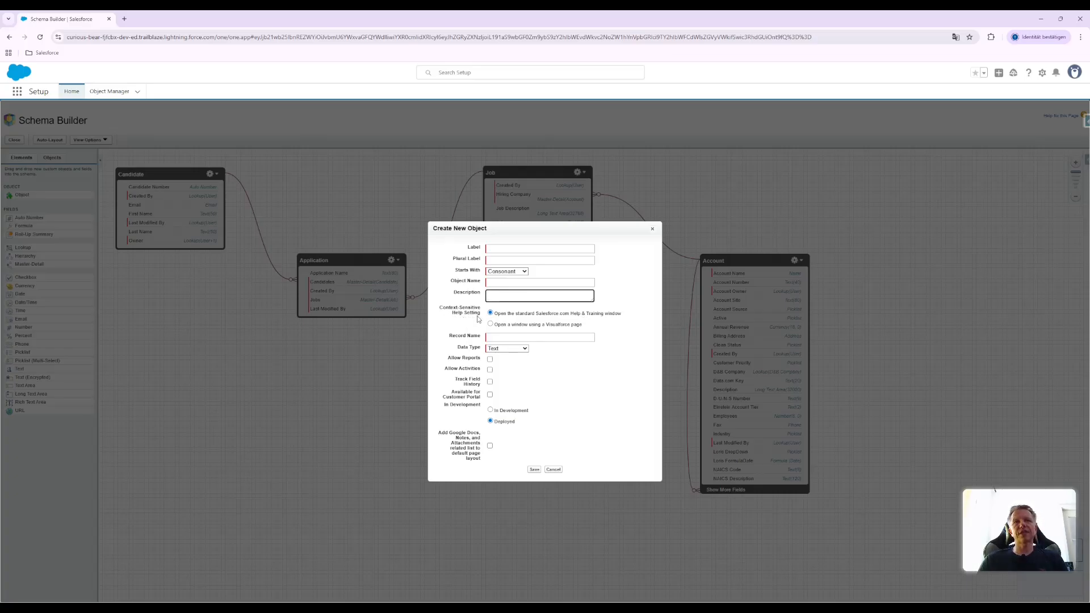
{"action": "left_click", "coordinate": [506, 355]}
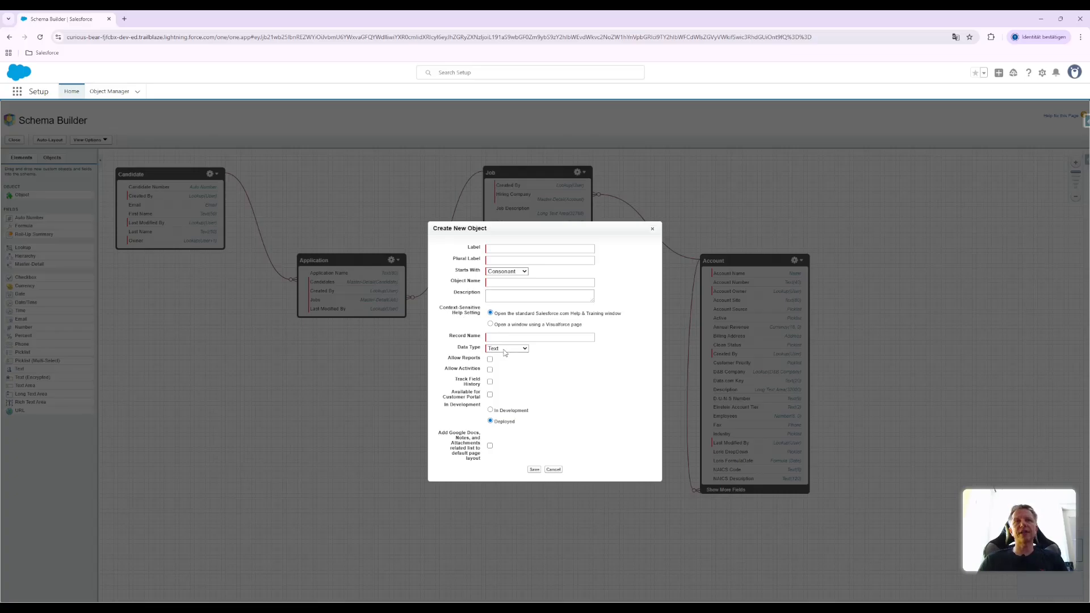
{"action": "left_click", "coordinate": [507, 364]}
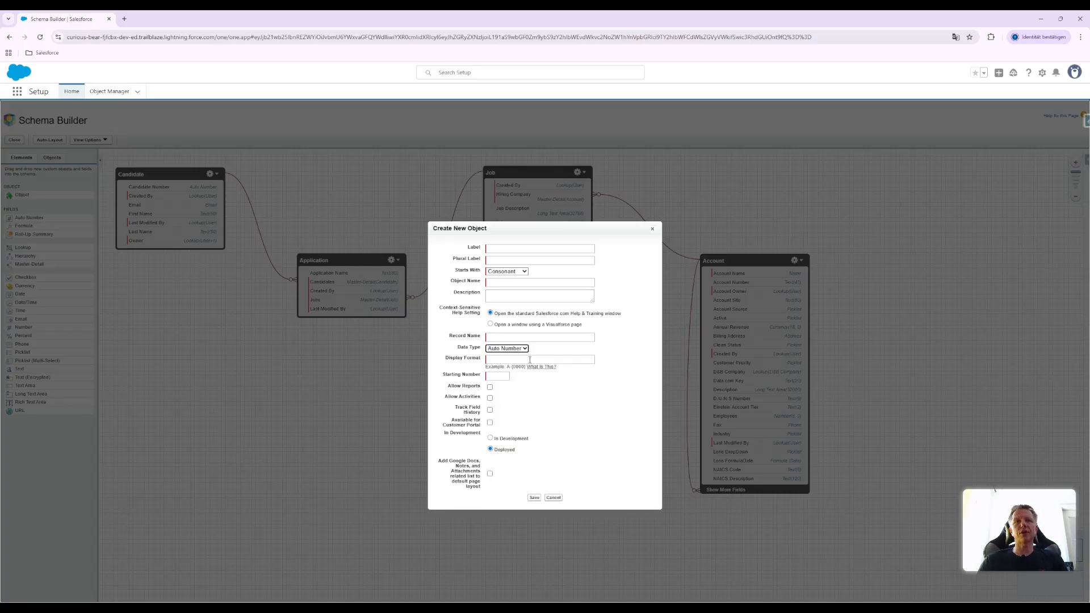
{"action": "left_click", "coordinate": [506, 348]}
{"action": "left_click", "coordinate": [507, 355]}
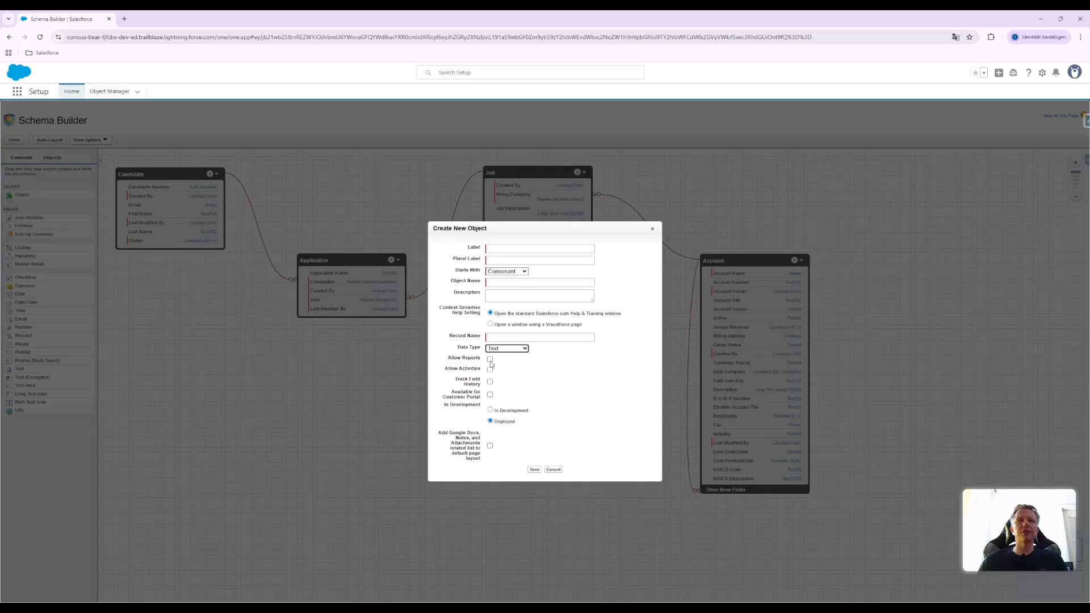
Try enabling reports, activities, field history tracking and the Notes and Attachments related list for the new object, and cancel its creation
{"action": "left_click", "coordinate": [490, 359]}
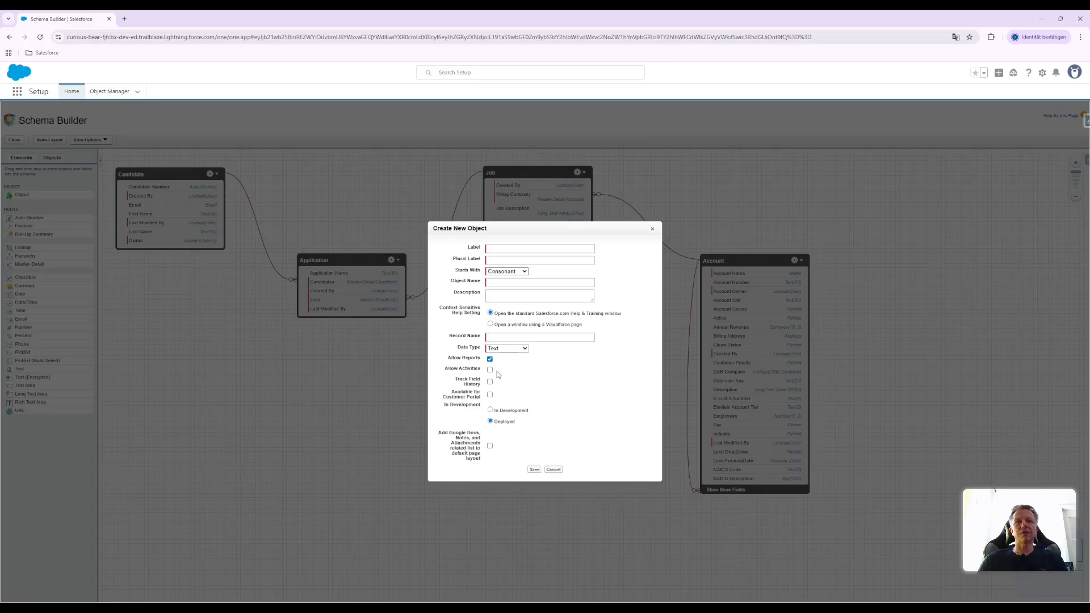
{"action": "left_click", "coordinate": [489, 370]}
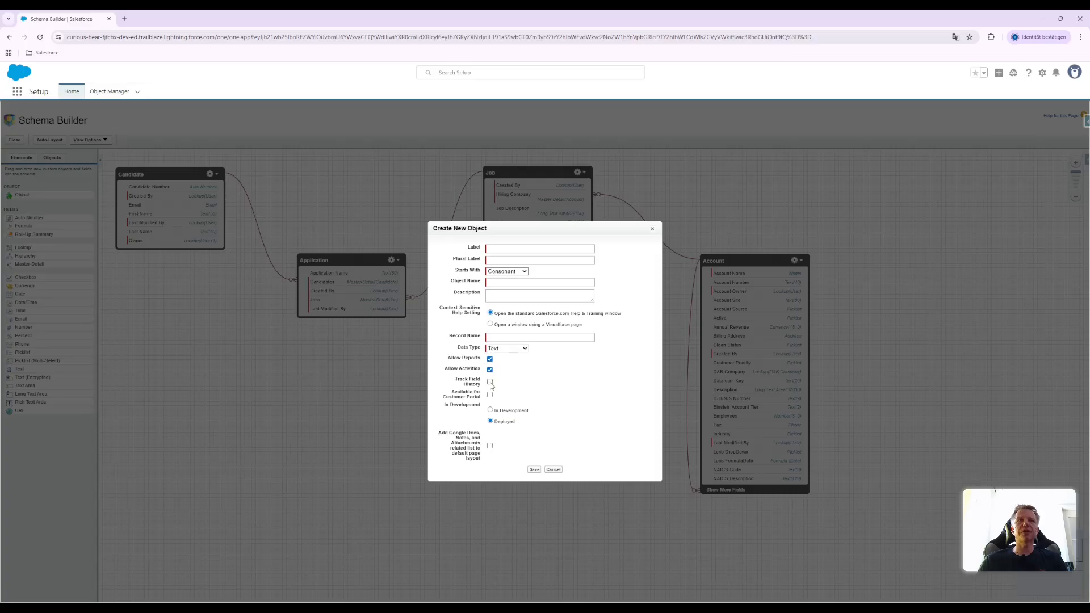
{"action": "left_click", "coordinate": [490, 382]}
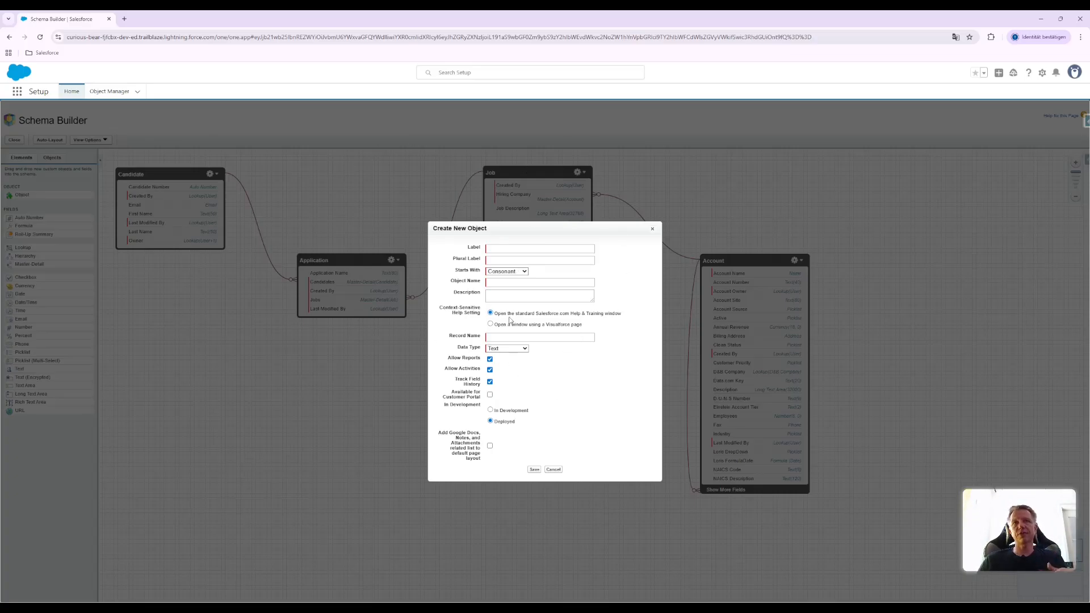
{"action": "left_click", "coordinate": [491, 395]}
{"action": "left_click", "coordinate": [491, 395]}
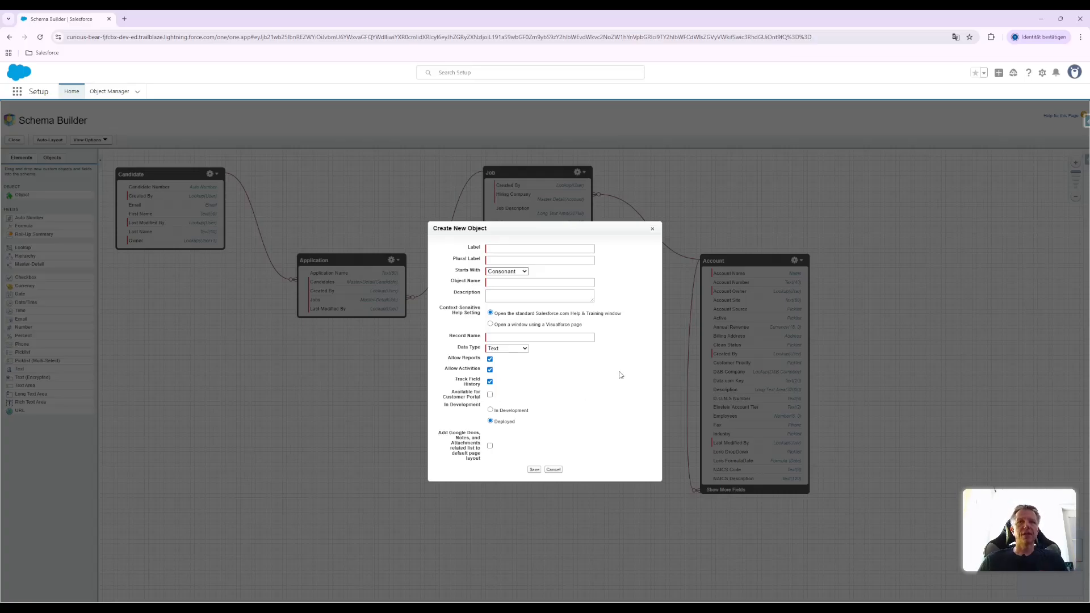
{"action": "left_click", "coordinate": [491, 446]}
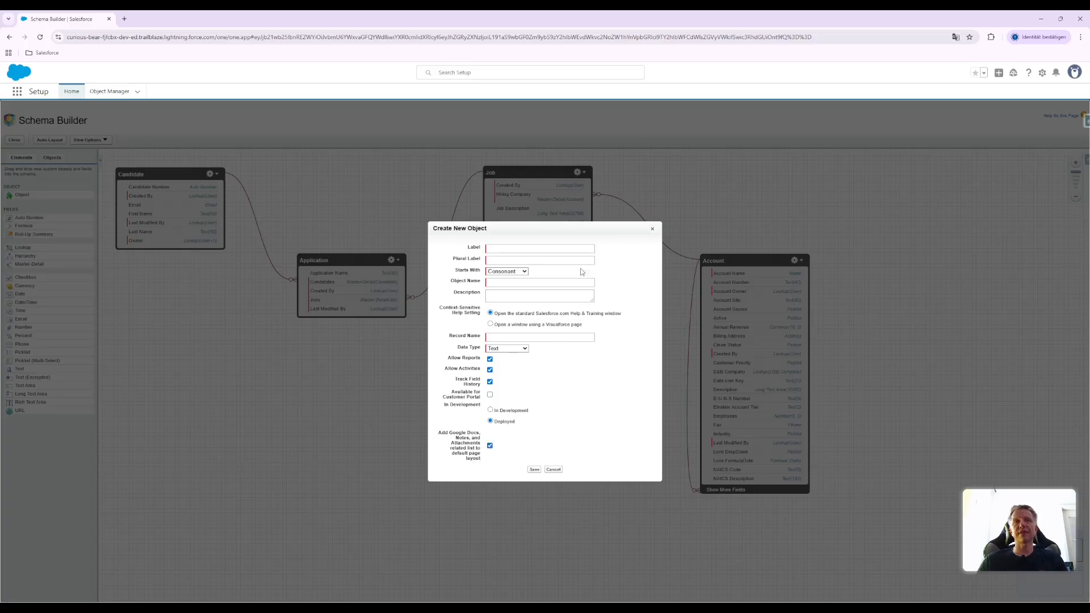
{"action": "left_click", "coordinate": [553, 471]}
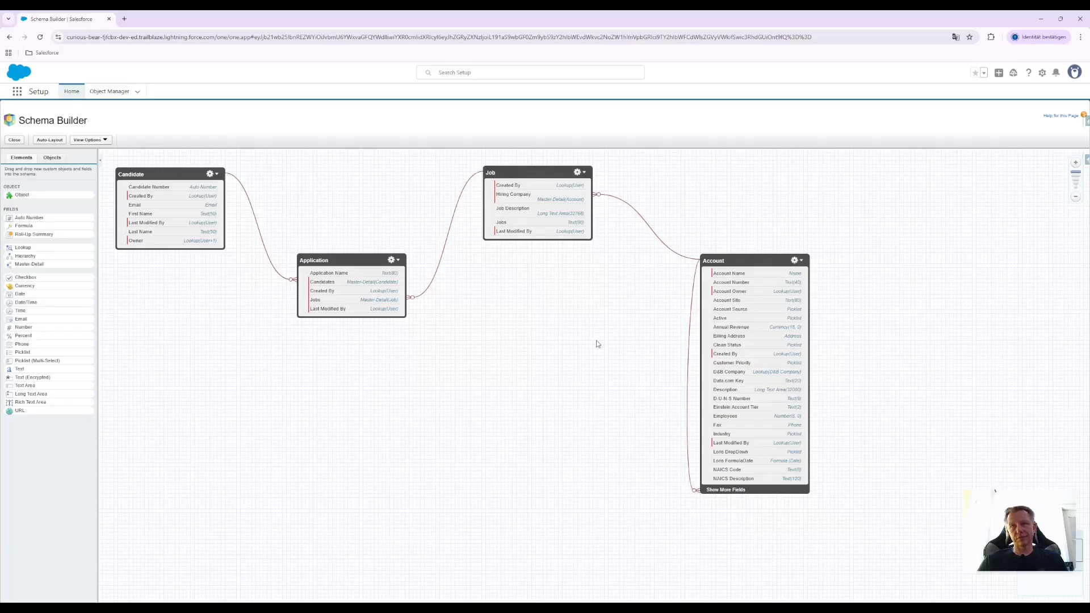
Return to the Object Manager and start creating a custom object from a spreadsheet
{"action": "left_click", "coordinate": [109, 92]}
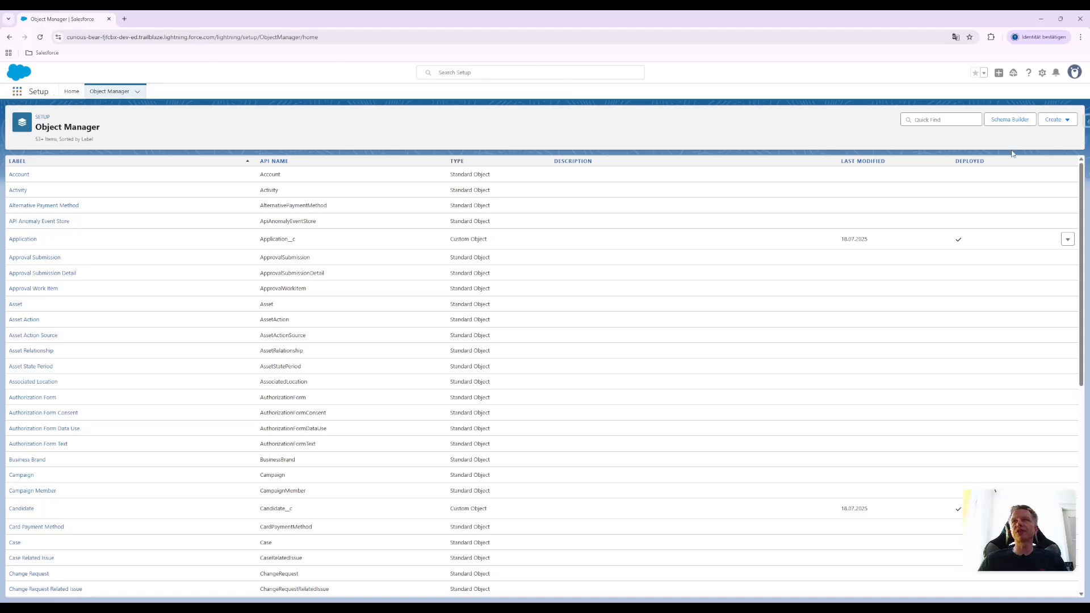
{"action": "left_click", "coordinate": [1069, 123]}
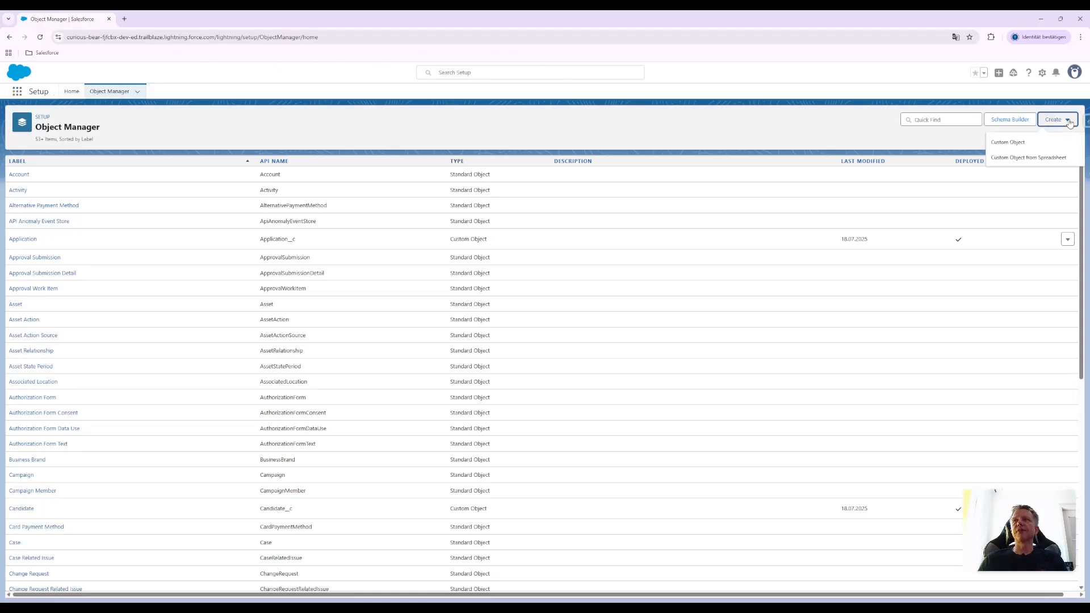
{"action": "left_click", "coordinate": [1023, 162]}
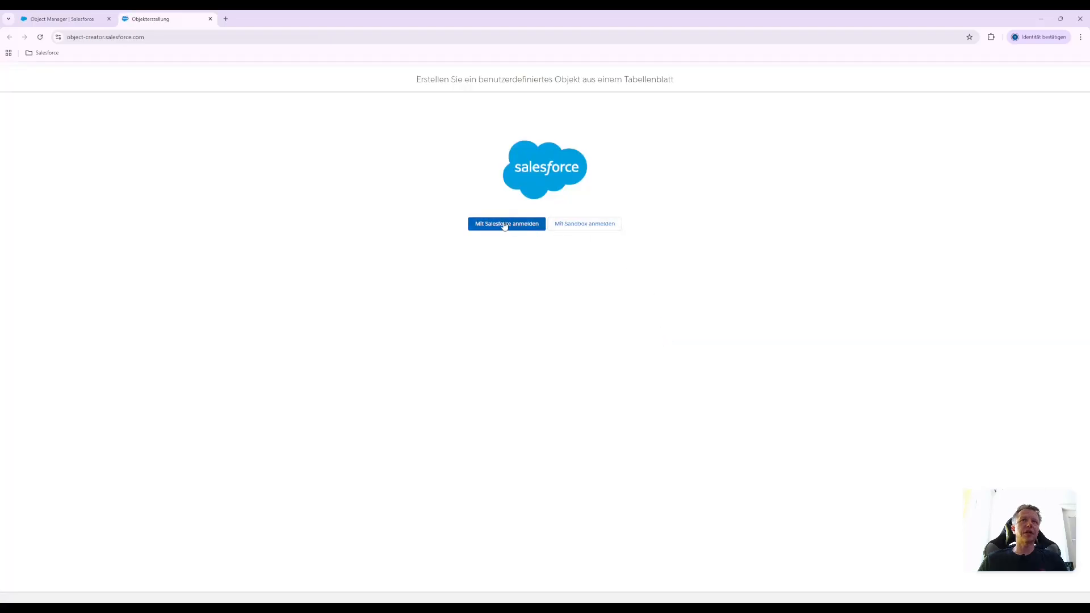
Log in to the object creator with Salesforce, entering the account's username and password
{"action": "left_click", "coordinate": [505, 226]}
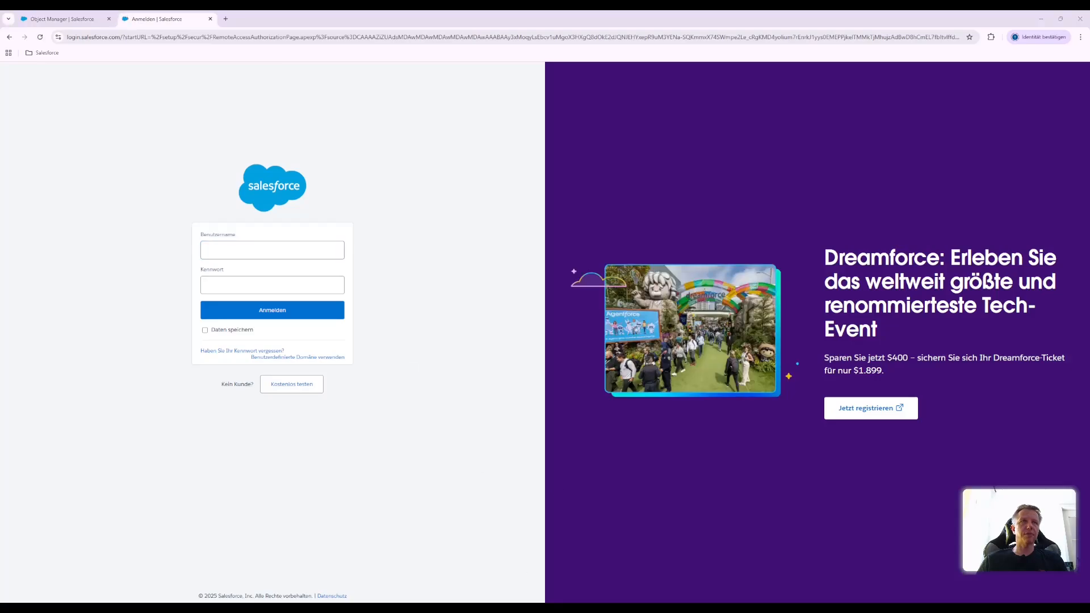
{"action": "left_click", "coordinate": [272, 250]}
{"action": "key", "text": "ctrl+v"}
{"action": "left_click", "coordinate": [281, 284]}
{"action": "key", "text": "ctrl+v"}
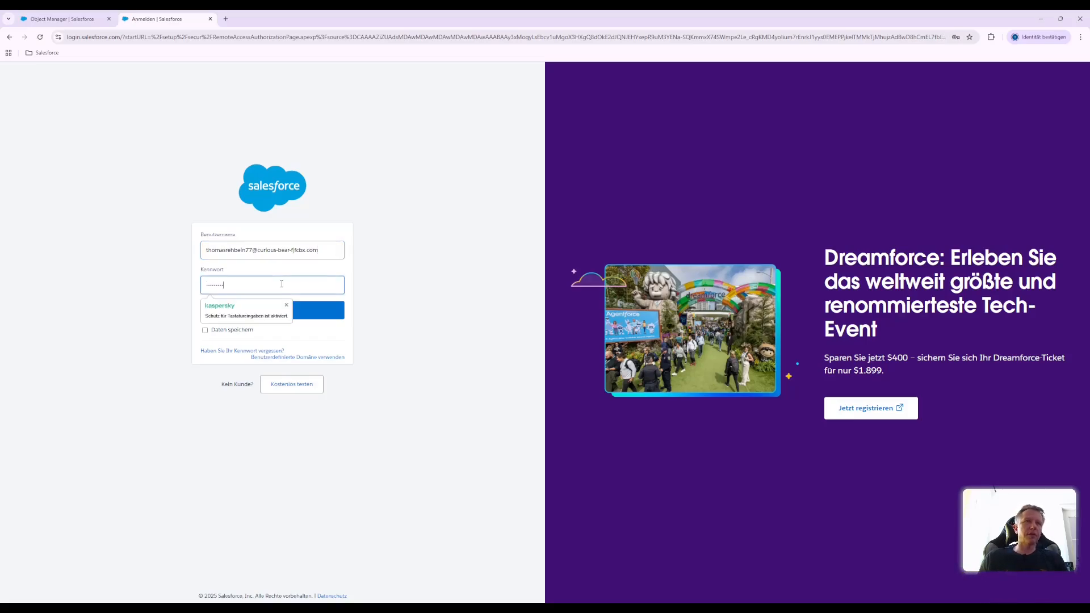
{"action": "left_click", "coordinate": [224, 313]}
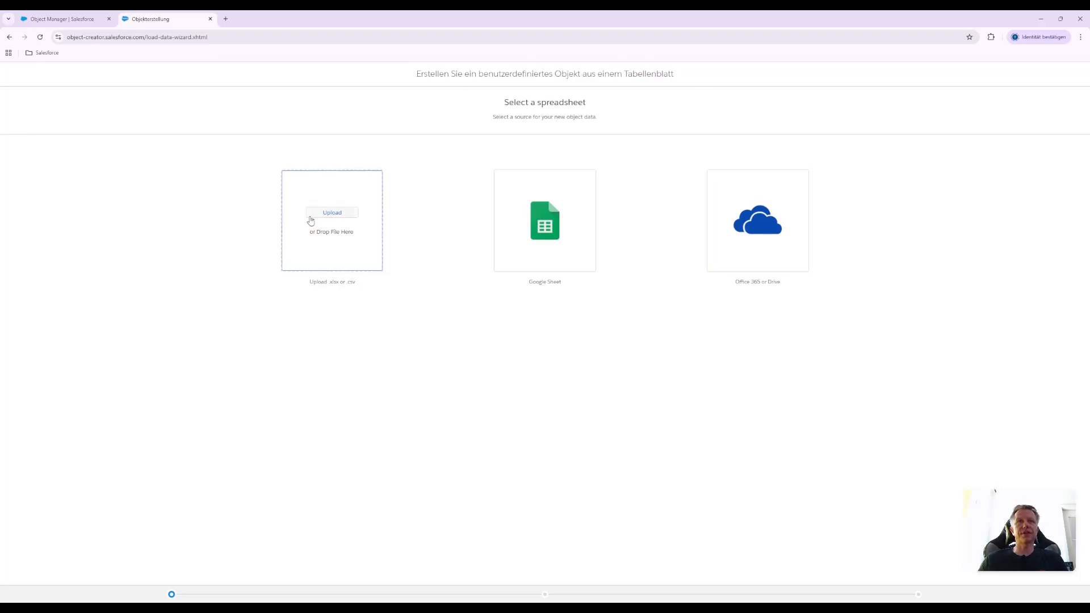
Upload the CSV file with the apartment data and rename the Salesforce field for Bedroom to Bedrooms
{"action": "left_click", "coordinate": [346, 214]}
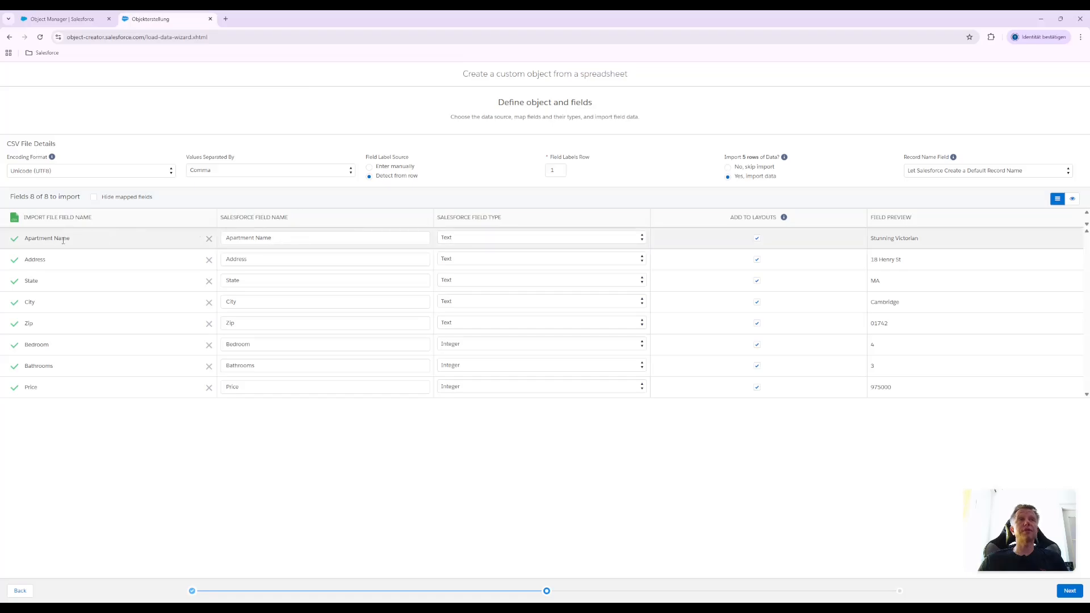
{"action": "left_click", "coordinate": [282, 239]}
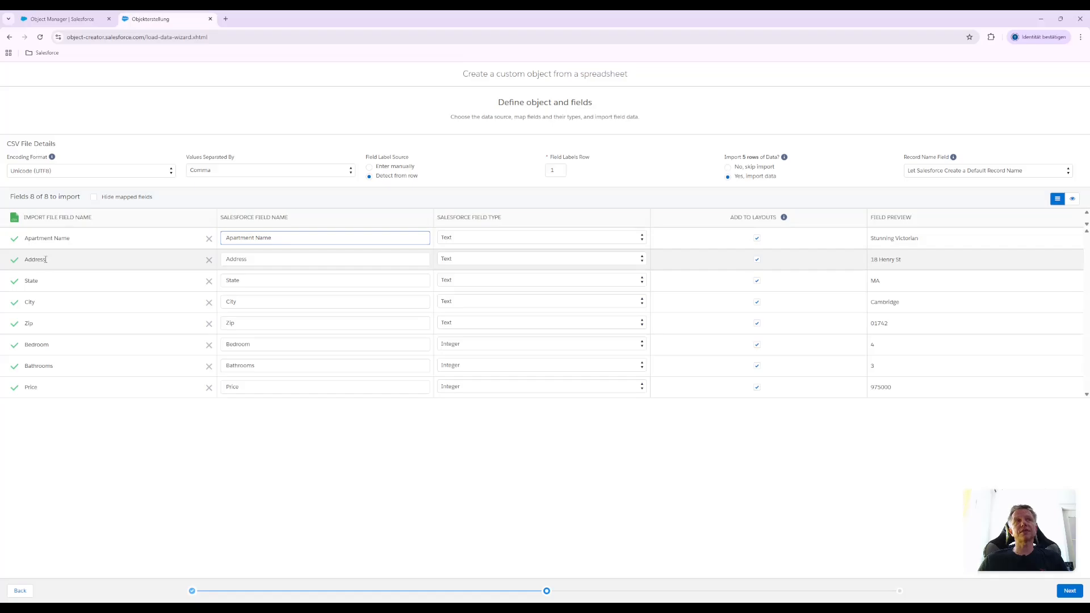
{"action": "left_click", "coordinate": [255, 259]}
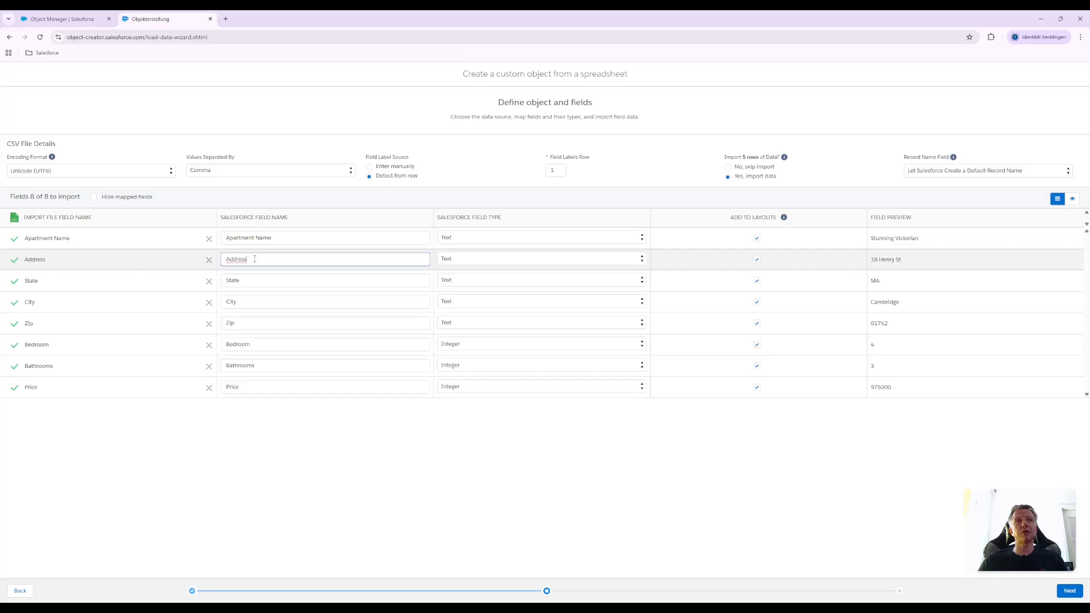
{"action": "left_click", "coordinate": [263, 281]}
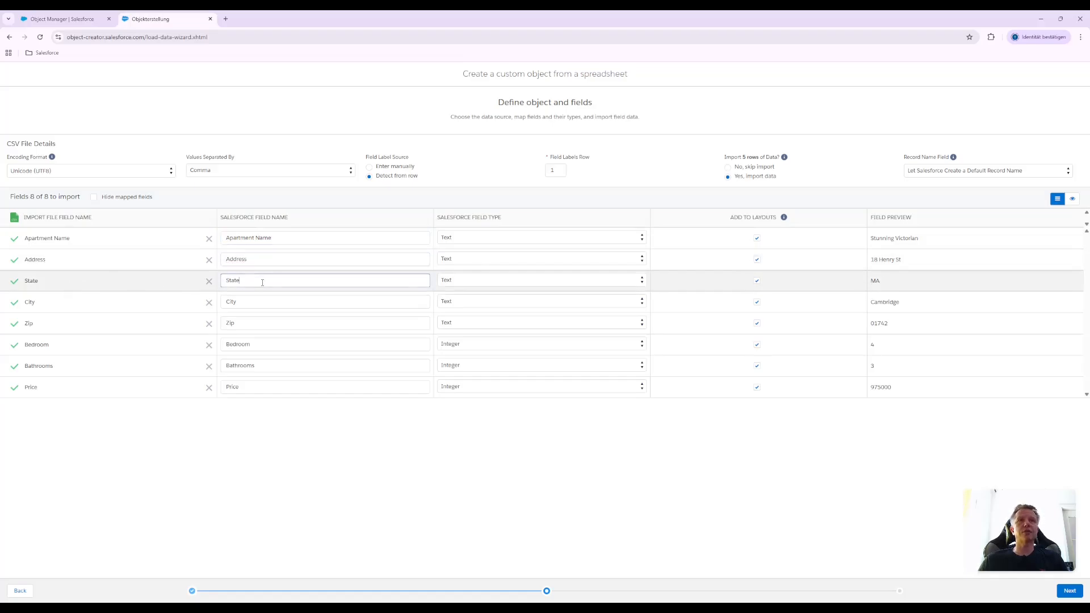
{"action": "left_click", "coordinate": [65, 343]}
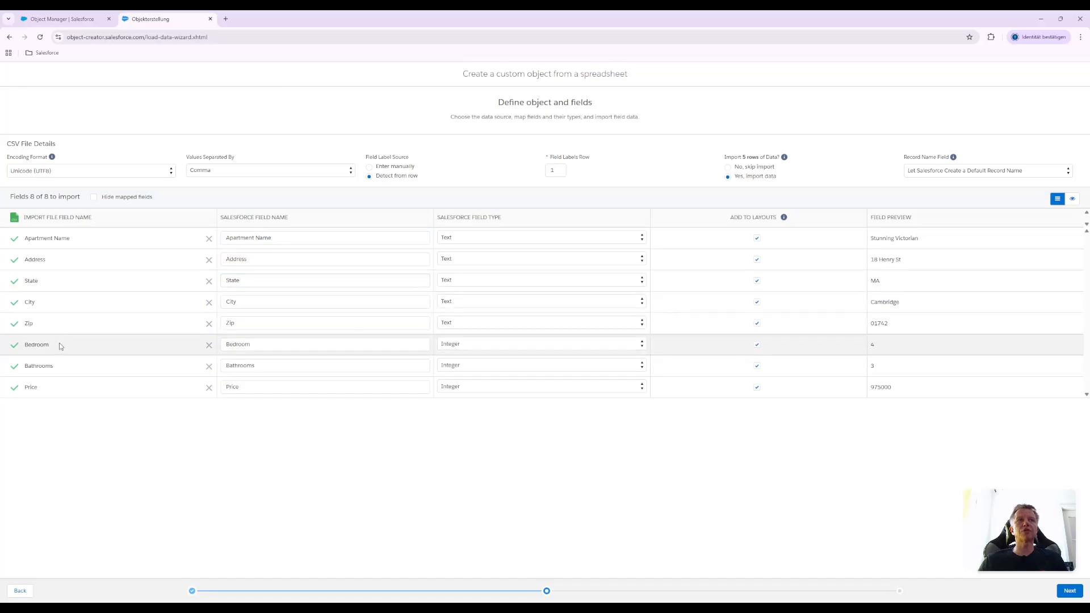
{"action": "left_click", "coordinate": [258, 344]}
{"action": "type", "text": "s"}
{"action": "left_click", "coordinate": [287, 431]}
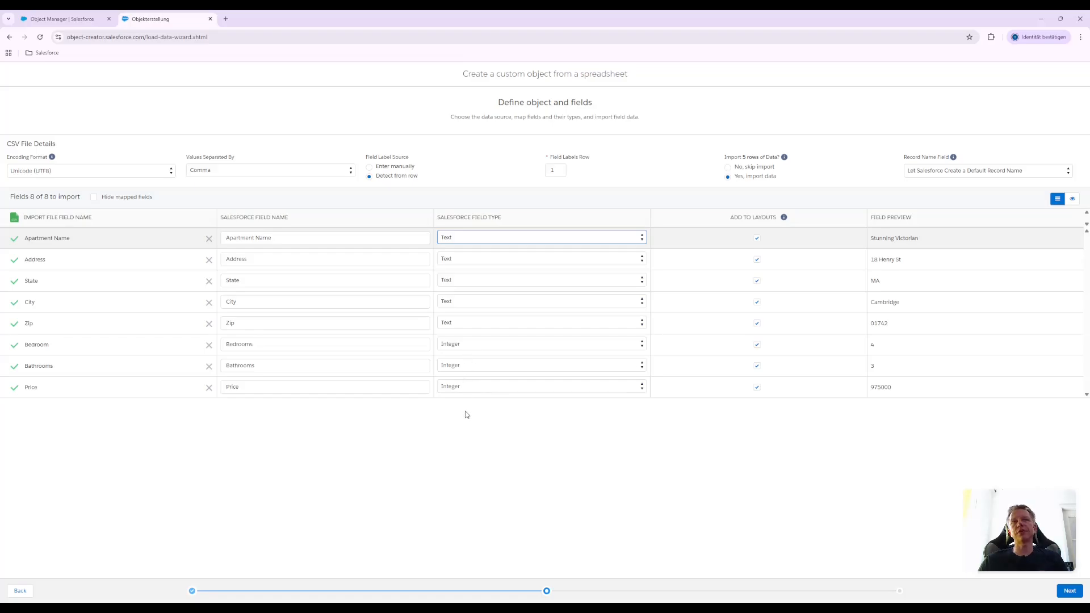
Try the Integer field type for the Zip field, restore it to Text, and look at the field data preview
{"action": "left_click", "coordinate": [470, 437]}
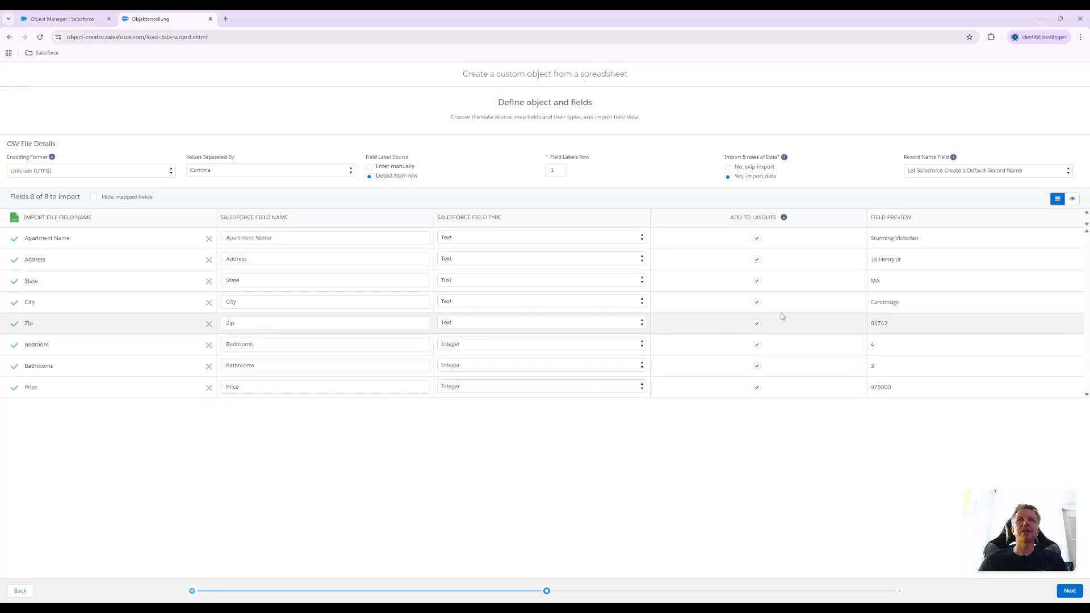
{"action": "left_click", "coordinate": [757, 239]}
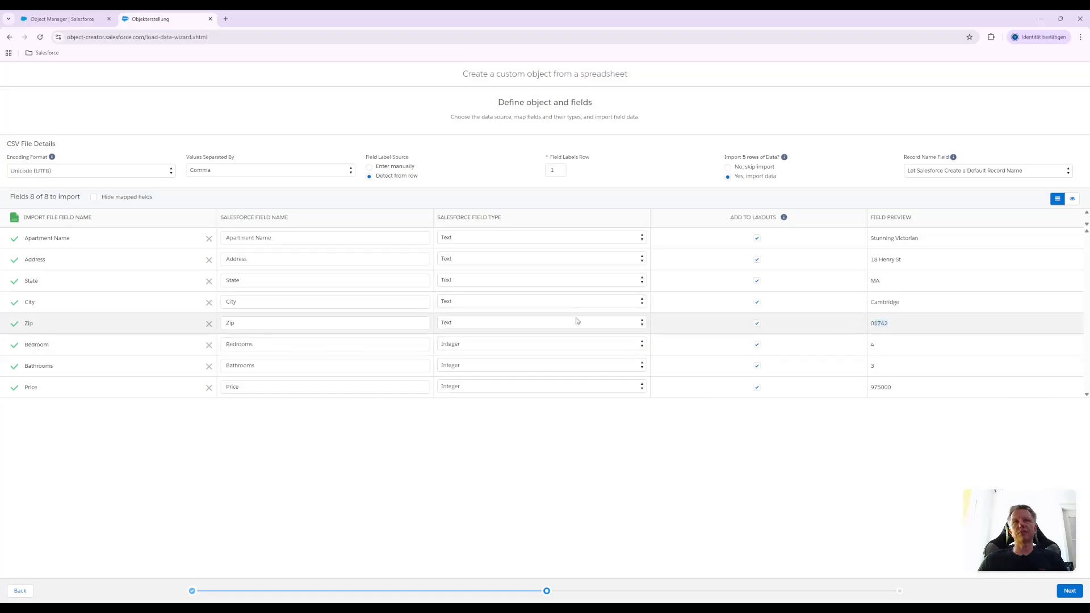
{"action": "left_click", "coordinate": [643, 324]}
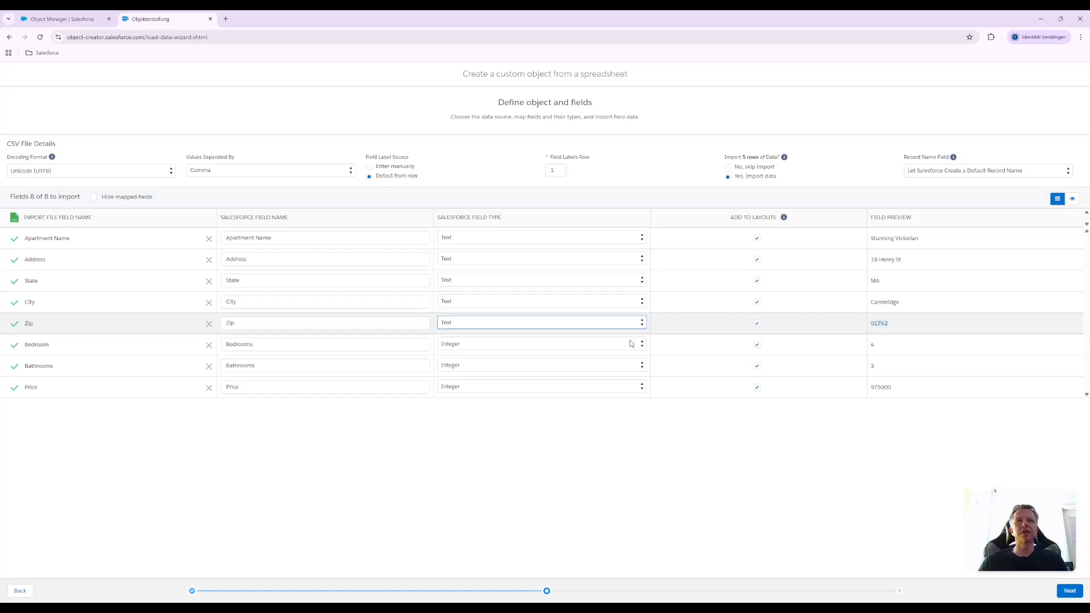
{"action": "left_click", "coordinate": [621, 376]}
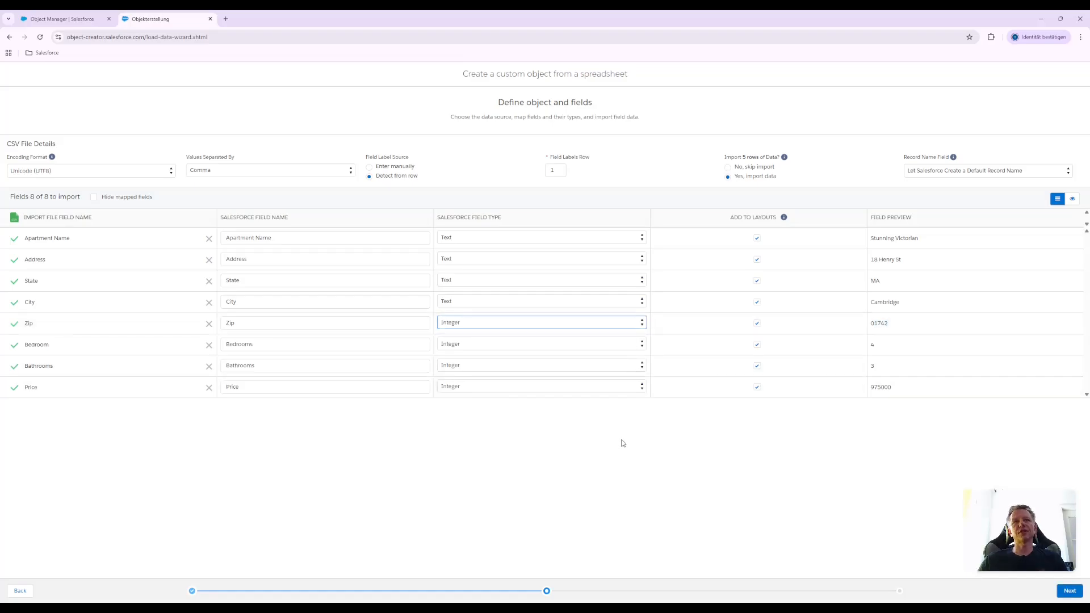
{"action": "left_click", "coordinate": [642, 321]}
{"action": "left_click", "coordinate": [637, 323]}
{"action": "left_click", "coordinate": [627, 424]}
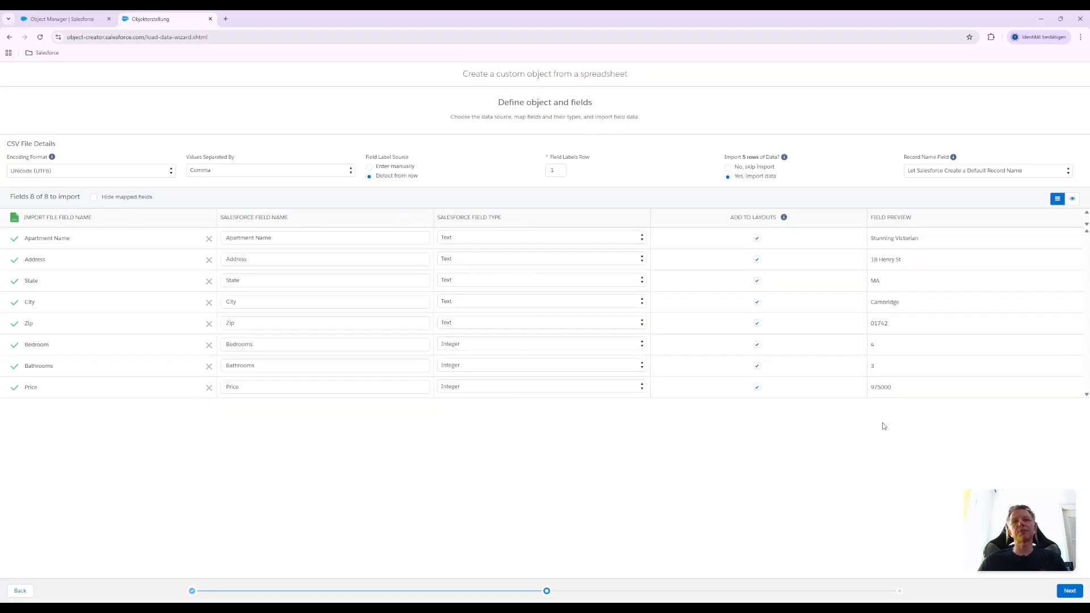
{"action": "left_click", "coordinate": [1072, 200]}
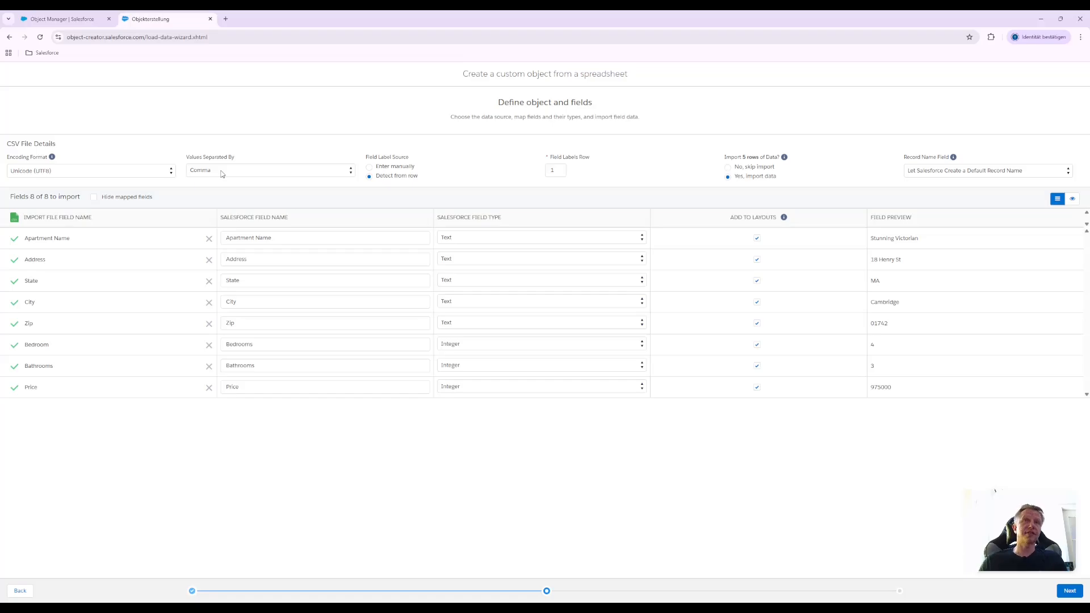
Try entering the field labels manually by naming the first field "Appartmnet Name", and return to detecting labels from the row
{"action": "left_click", "coordinate": [381, 167]}
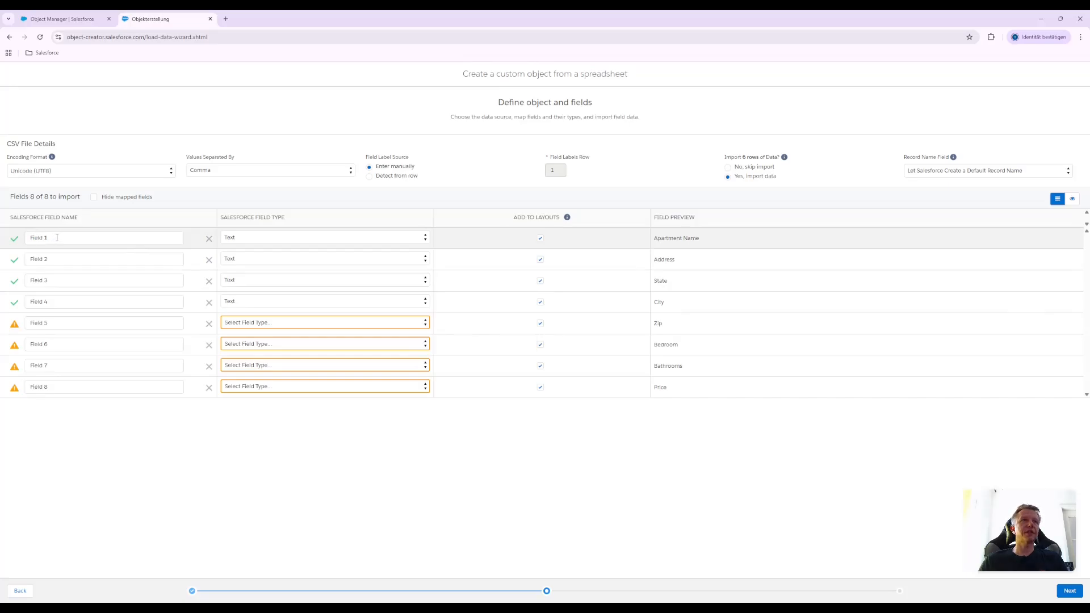
{"action": "left_click", "coordinate": [38, 237]}
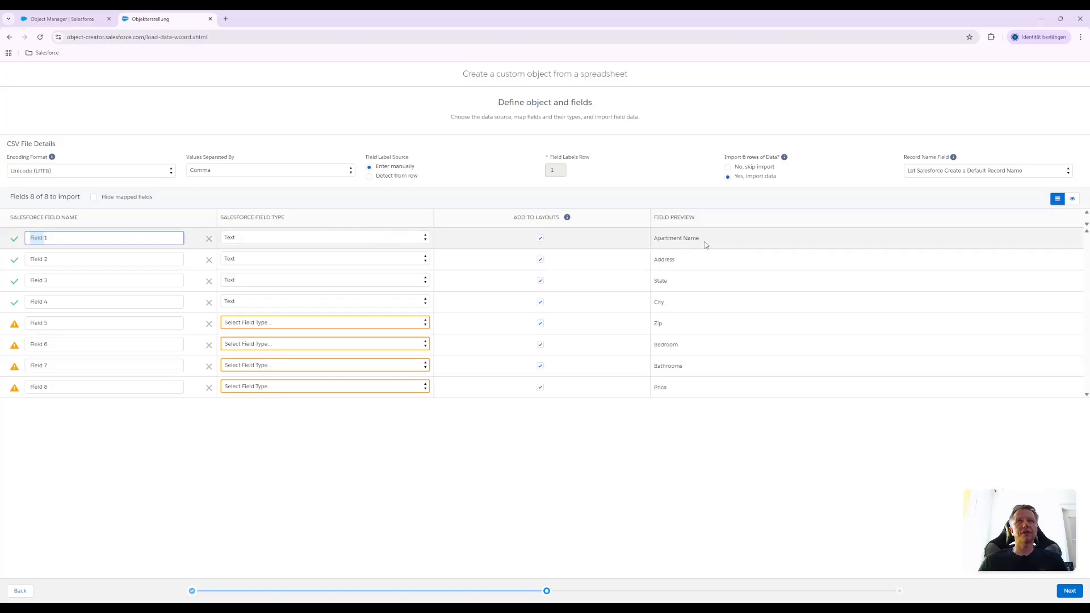
{"action": "triple_click", "coordinate": [85, 236]}
{"action": "type", "text": "Appartmnet Name"}
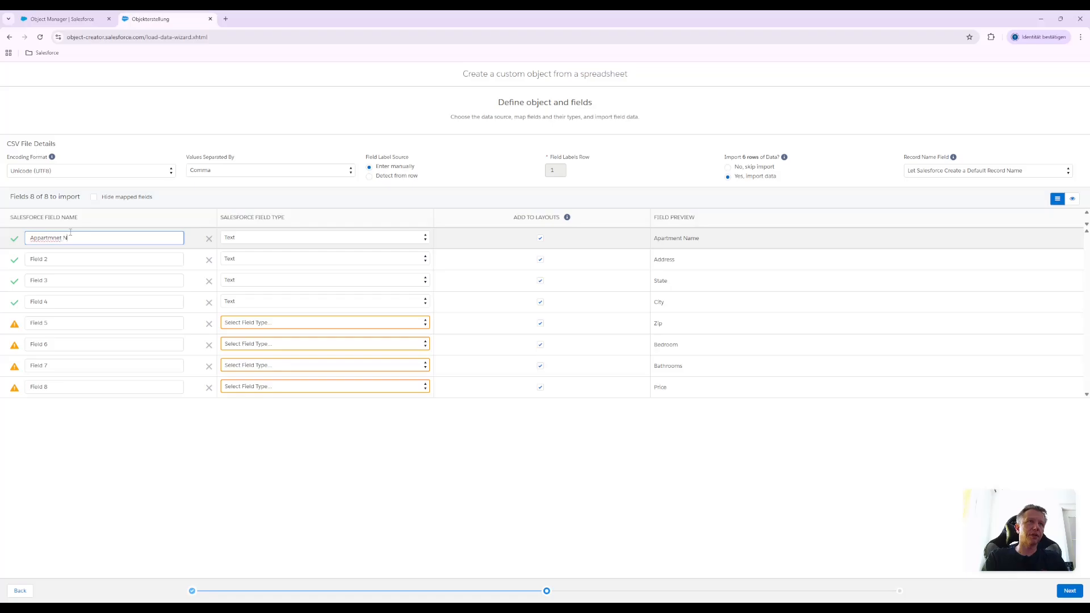
{"action": "left_click", "coordinate": [385, 176]}
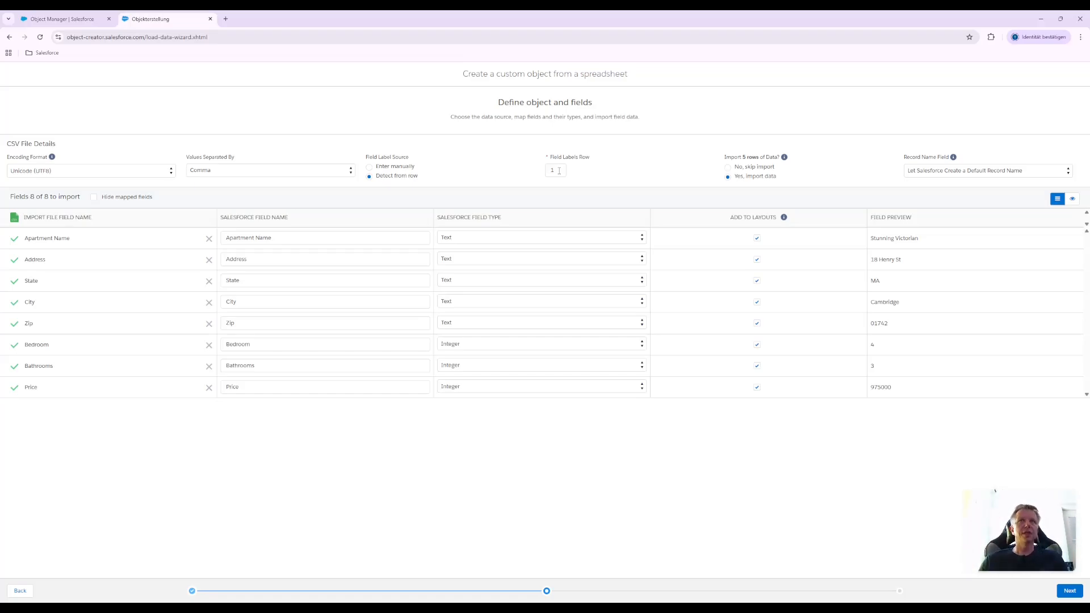
Try using row 2 of the file as the field labels row, and set it back to row 1
{"action": "left_click", "coordinate": [557, 170]}
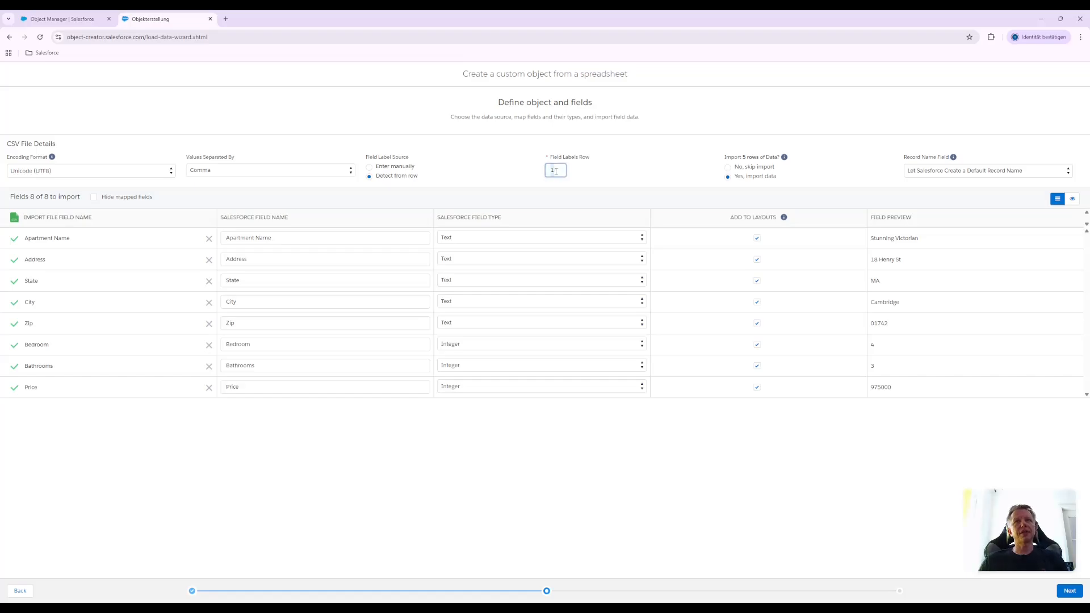
{"action": "type", "text": "2"}
{"action": "left_click", "coordinate": [622, 170]}
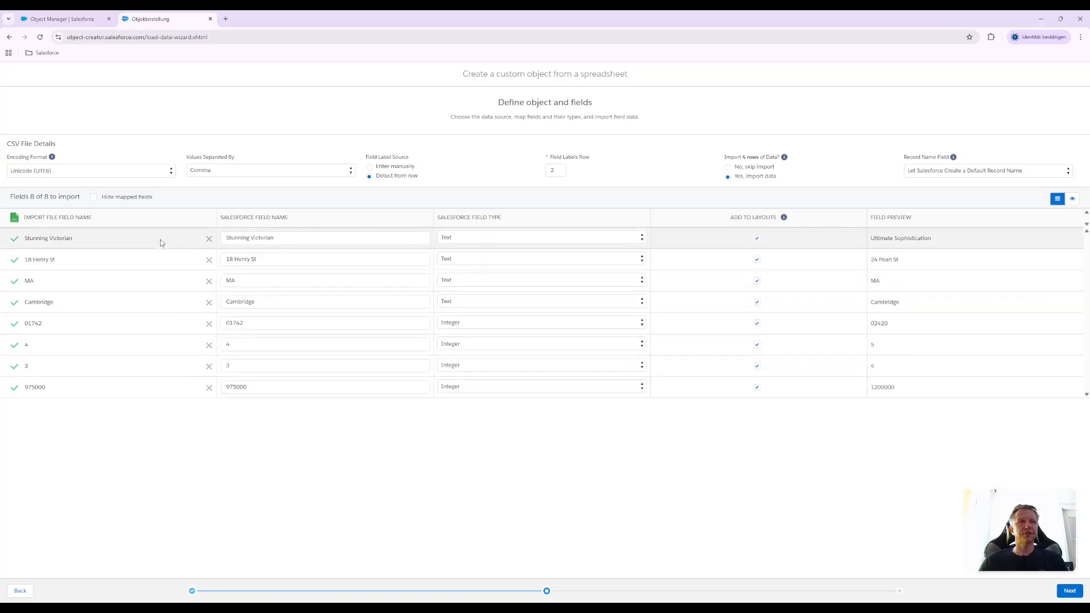
{"action": "left_click_drag", "start_coordinate": [561, 172], "coordinate": [515, 173]}
{"action": "type", "text": "1"}
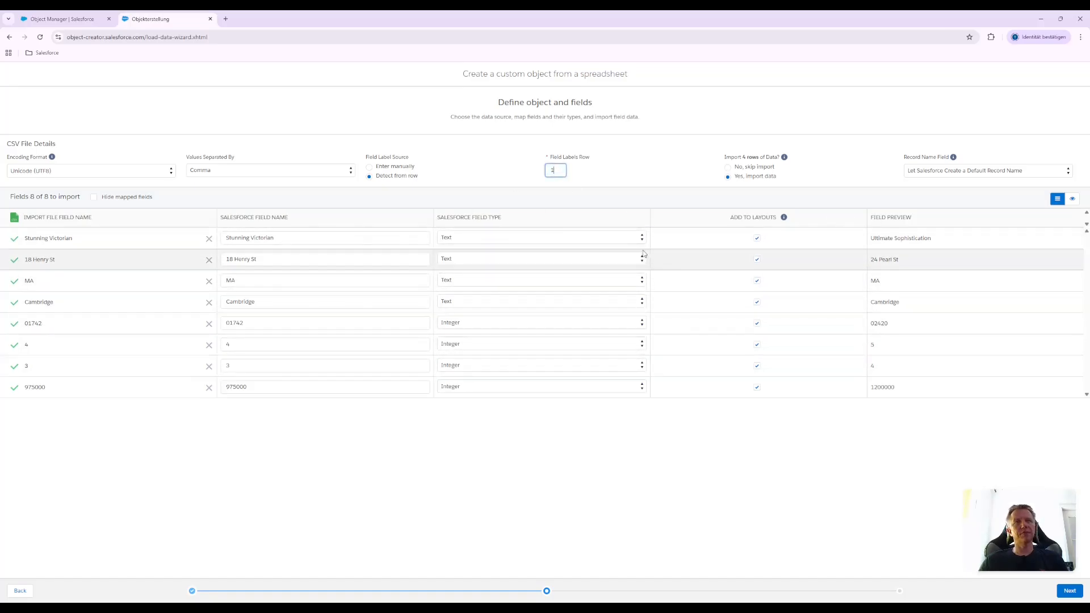
{"action": "left_click", "coordinate": [666, 142]}
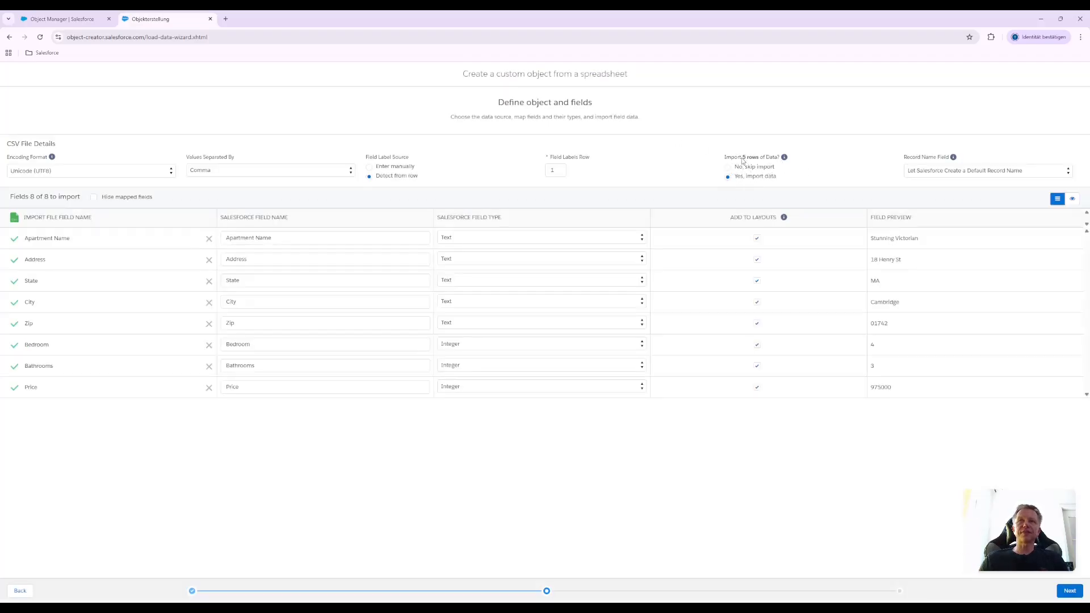
Try skipping the import of the data rows, and switch back to importing the data
{"action": "left_click_drag", "start_coordinate": [743, 159], "coordinate": [756, 160]}
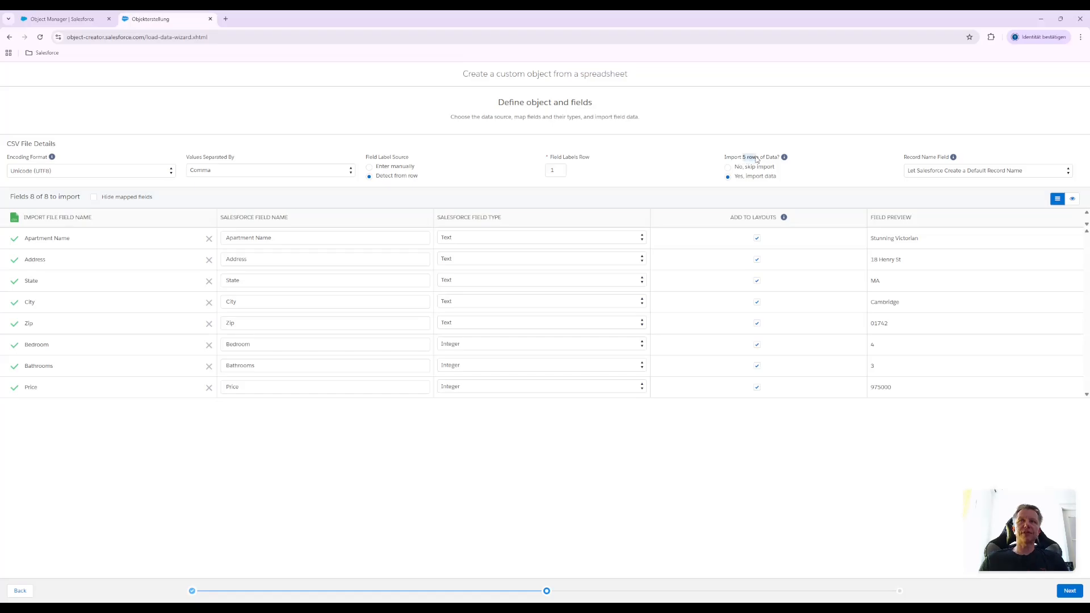
{"action": "left_click", "coordinate": [703, 165]}
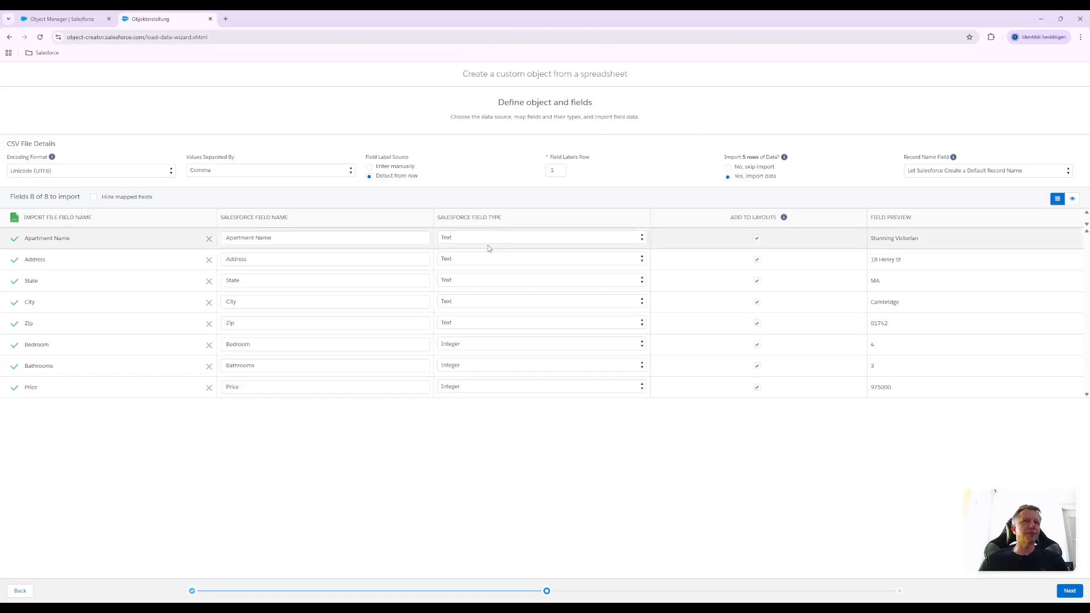
{"action": "left_click", "coordinate": [729, 168]}
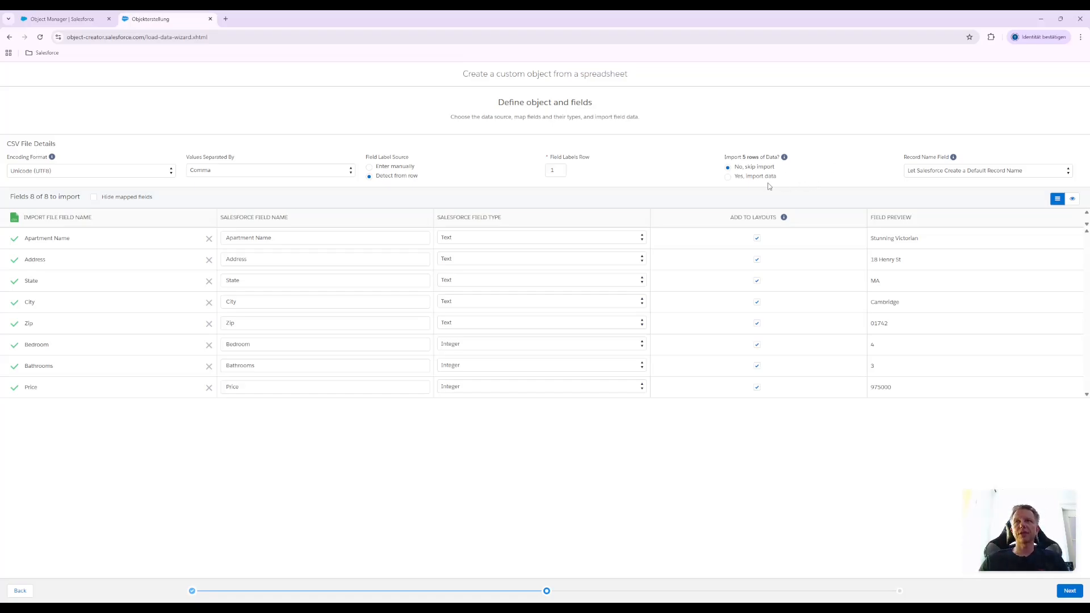
{"action": "left_click", "coordinate": [745, 179]}
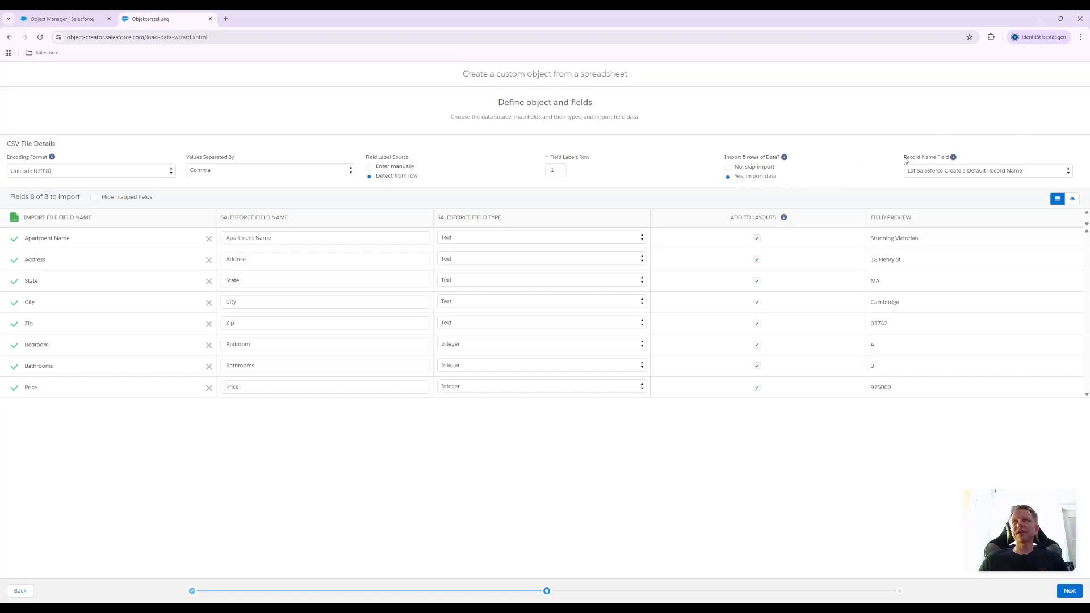
Set the record name field to Apartment Name and continue to the object properties
{"action": "left_click", "coordinate": [975, 172]}
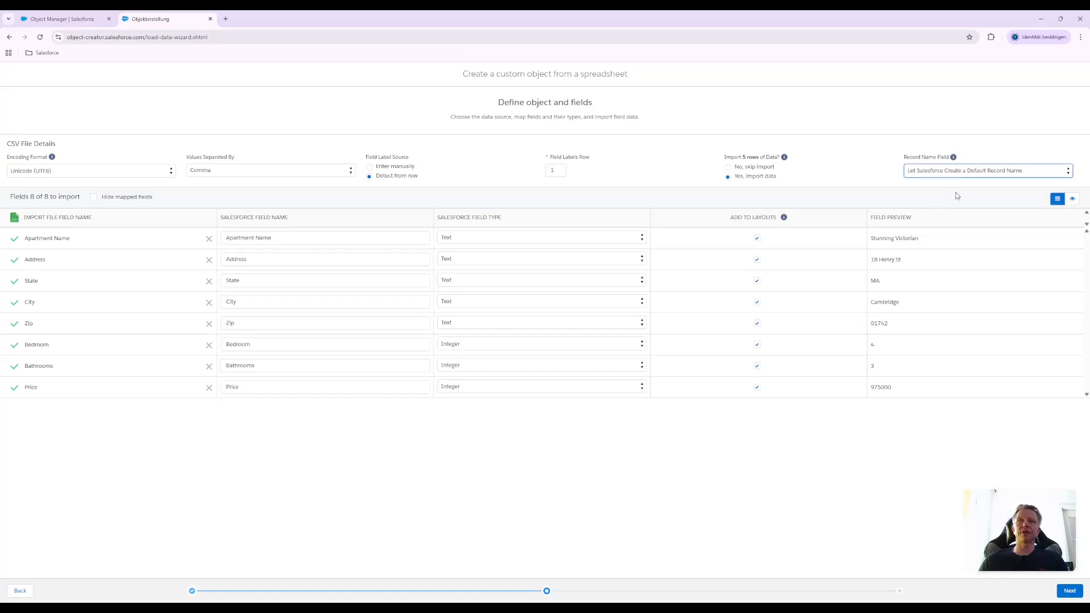
{"action": "left_click", "coordinate": [929, 192]}
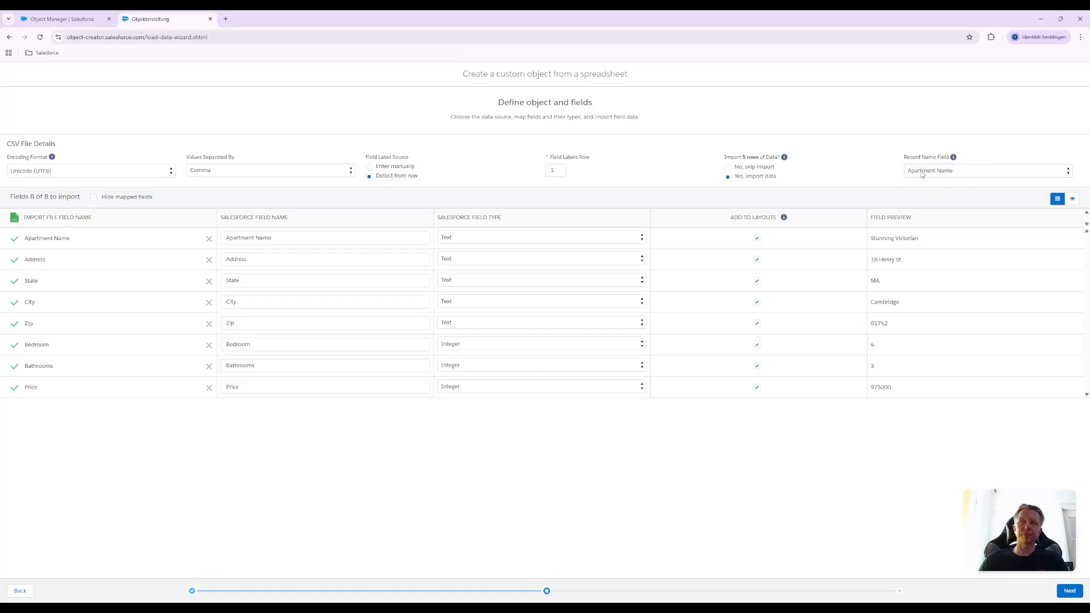
{"action": "left_click", "coordinate": [956, 172]}
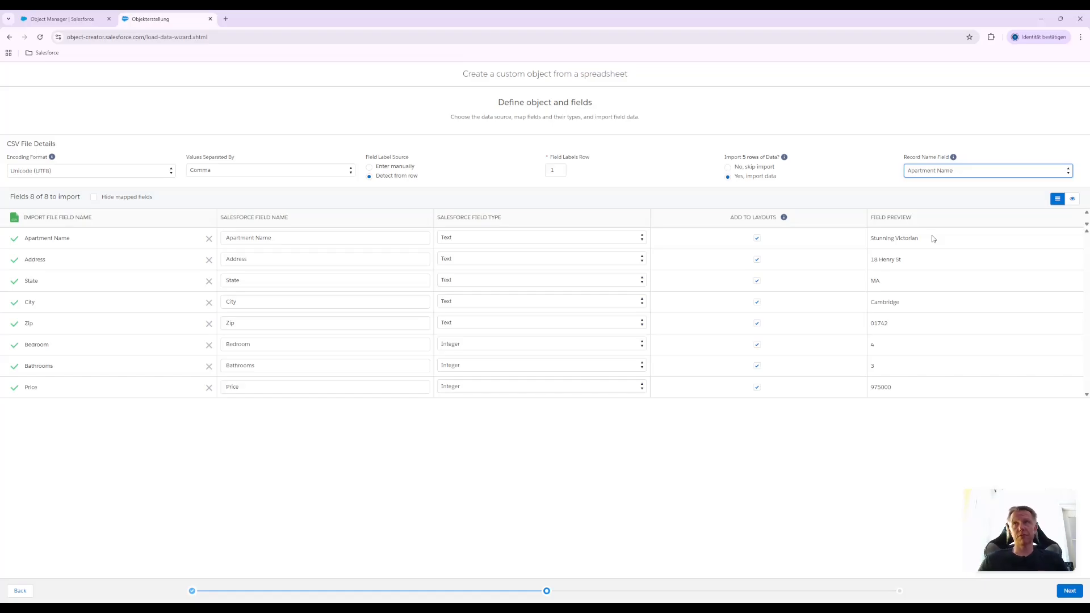
{"action": "left_click", "coordinate": [856, 152]}
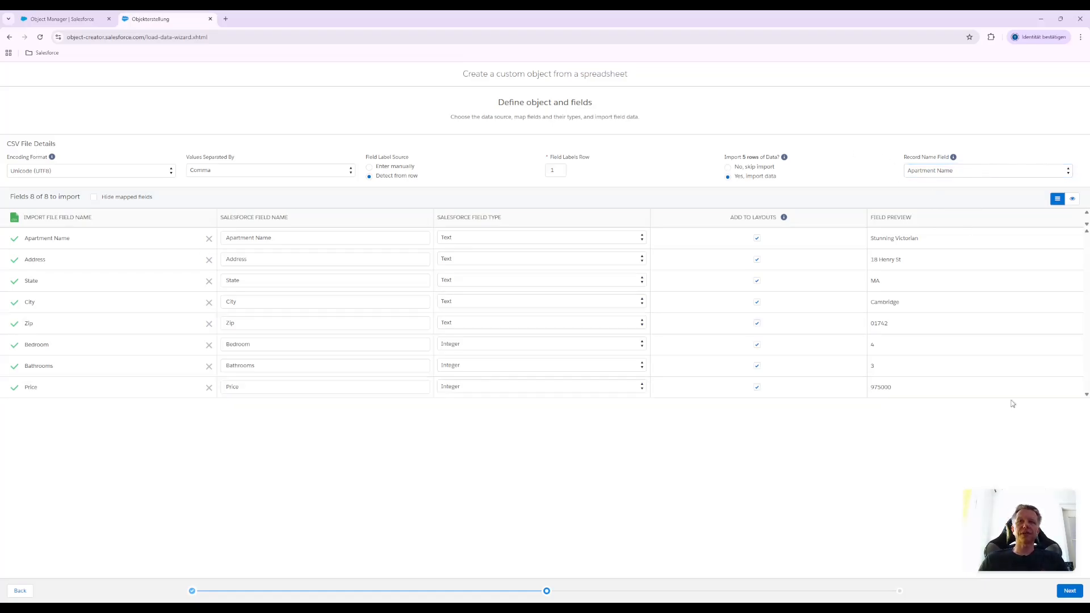
{"action": "left_click", "coordinate": [1070, 591]}
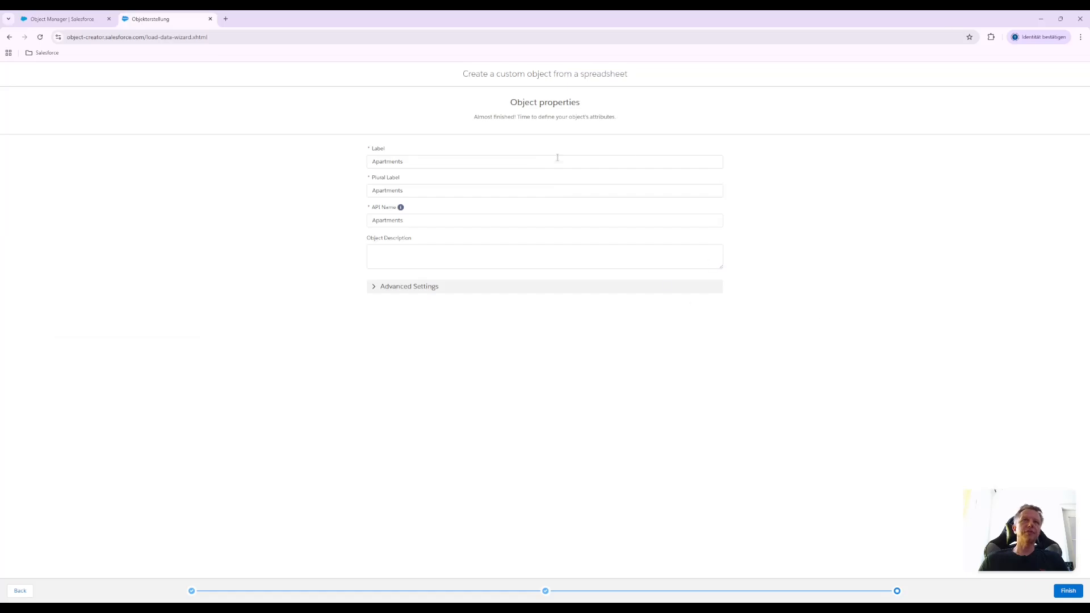
Change both the object's label and its API name to the singular Apartment
{"action": "left_click", "coordinate": [413, 161]}
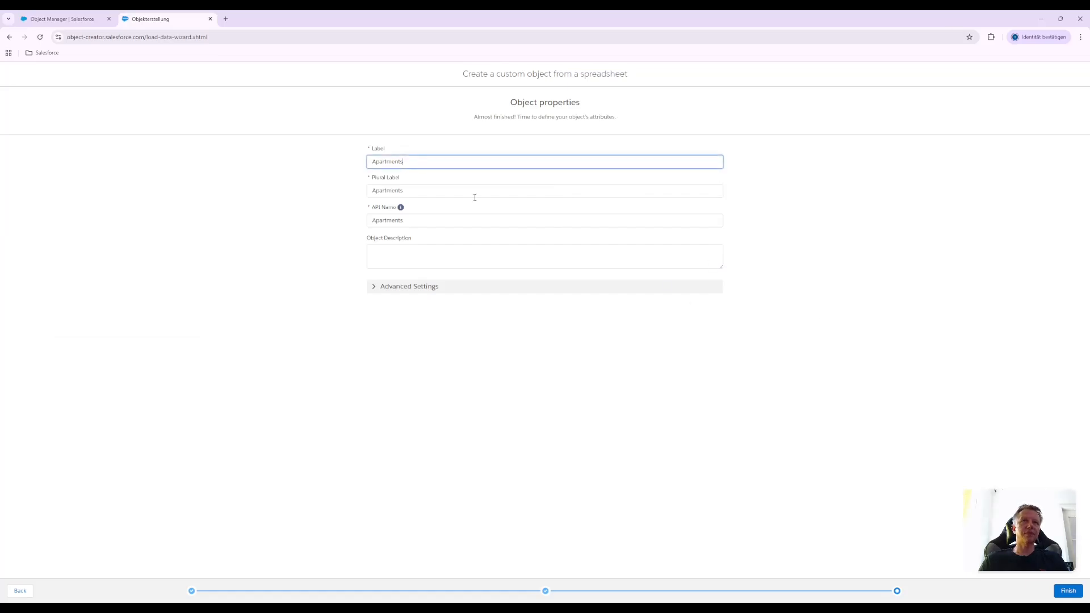
{"action": "key", "text": "BackSpace"}
{"action": "left_click", "coordinate": [295, 165]}
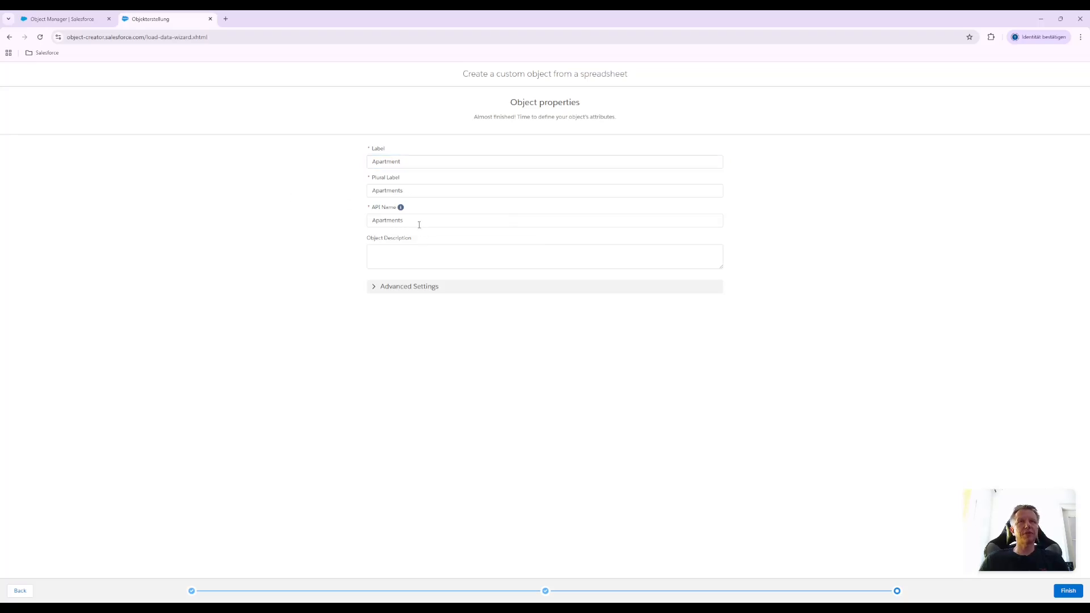
{"action": "left_click", "coordinate": [418, 221]}
{"action": "key", "text": "BackSpace"}
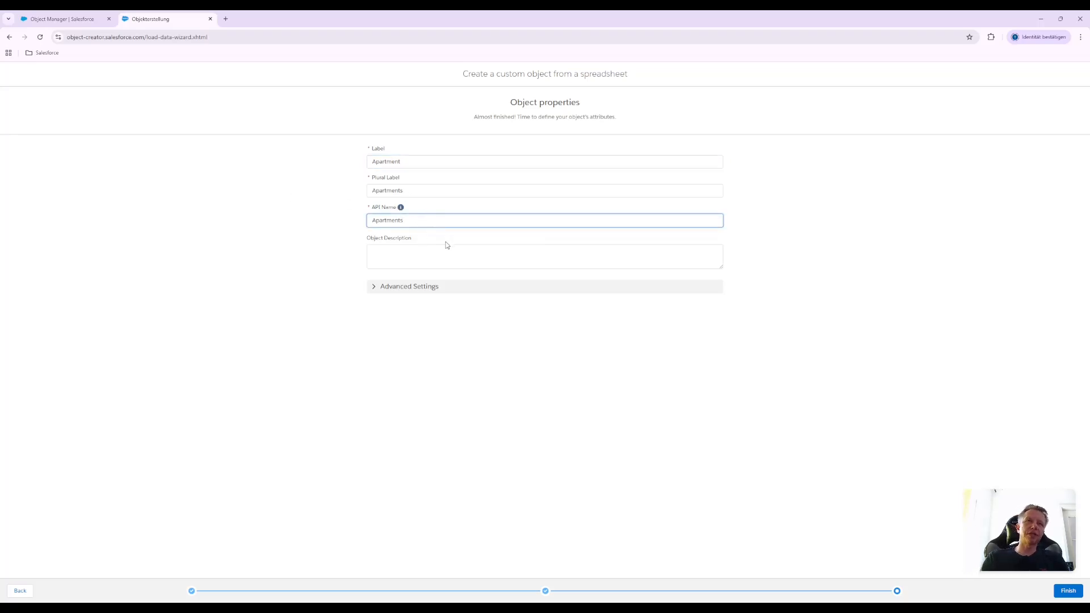
{"action": "left_click", "coordinate": [455, 335]}
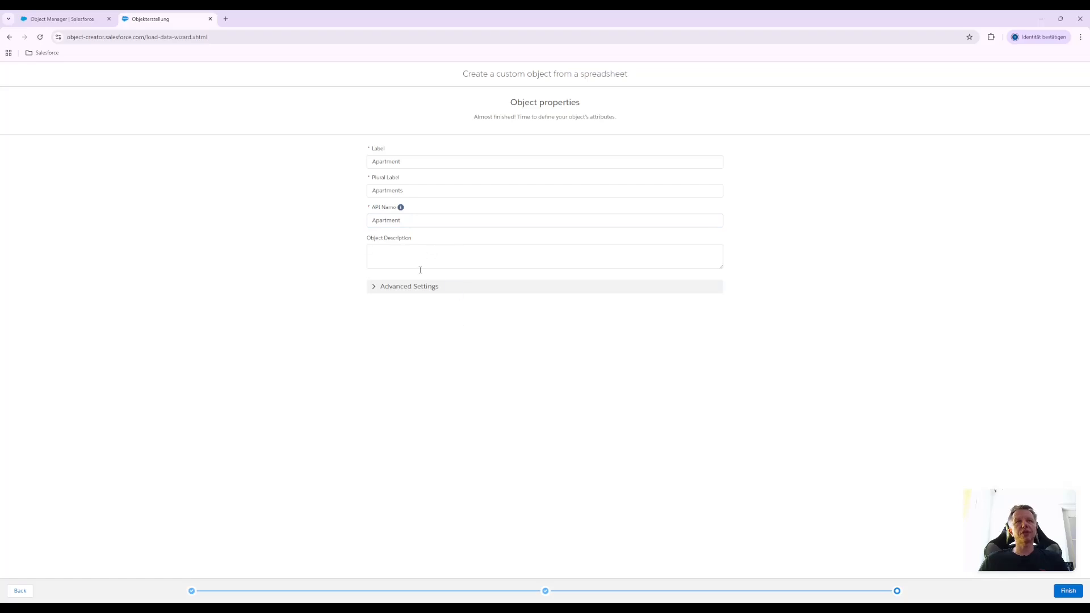
Expand the advanced settings, finish creating the Apartment object with its data, and close the object creator
{"action": "left_click", "coordinate": [378, 289]}
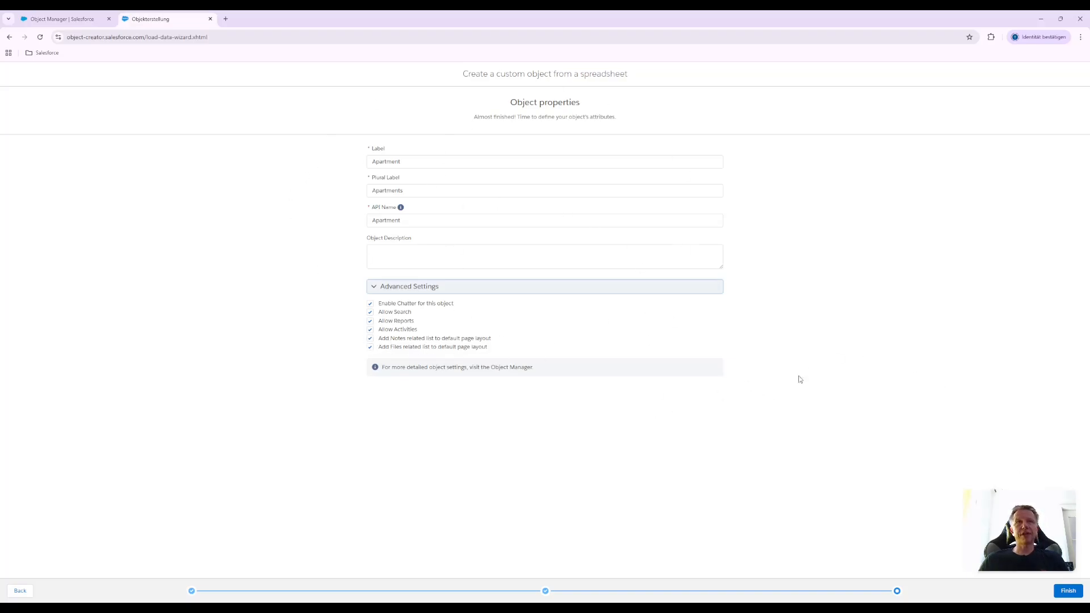
{"action": "left_click", "coordinate": [1068, 591]}
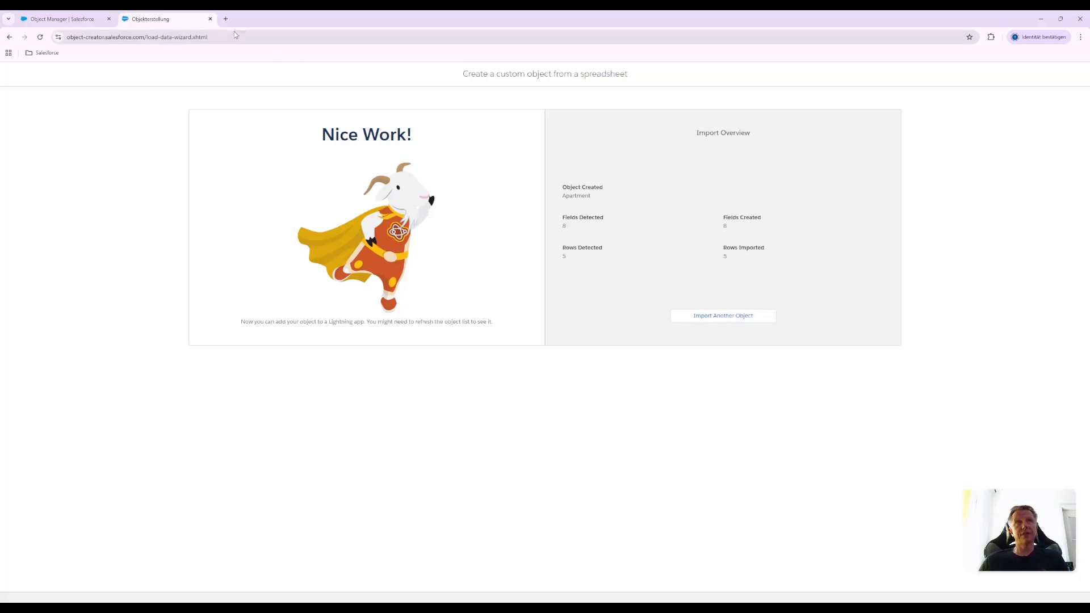
{"action": "left_click", "coordinate": [210, 18]}
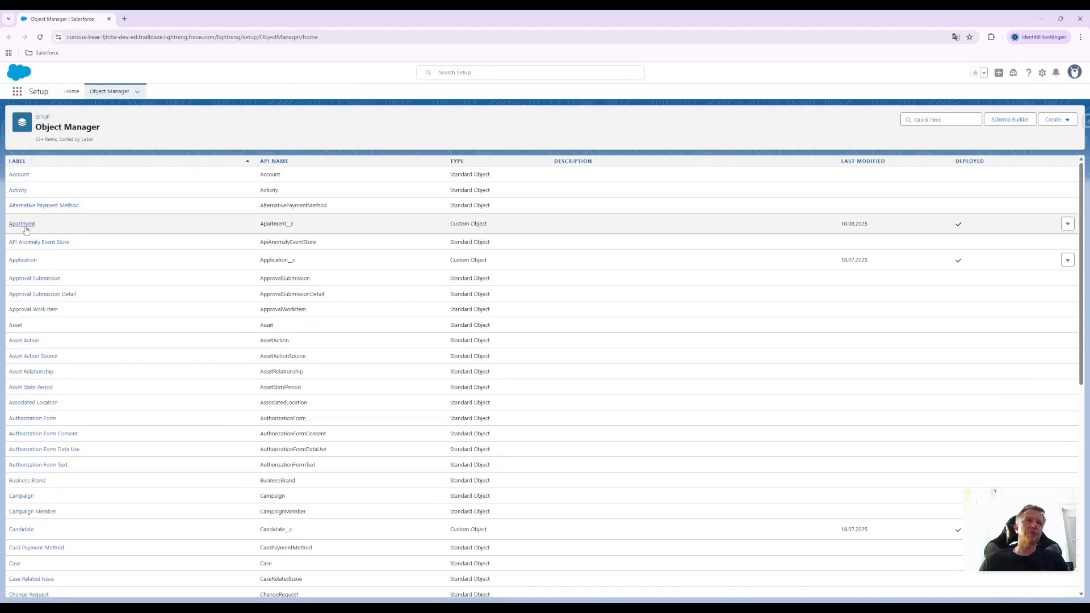
Open the Apartment object from the Object Manager and view its fields and relationships
{"action": "left_click_drag", "start_coordinate": [295, 229], "coordinate": [261, 230]}
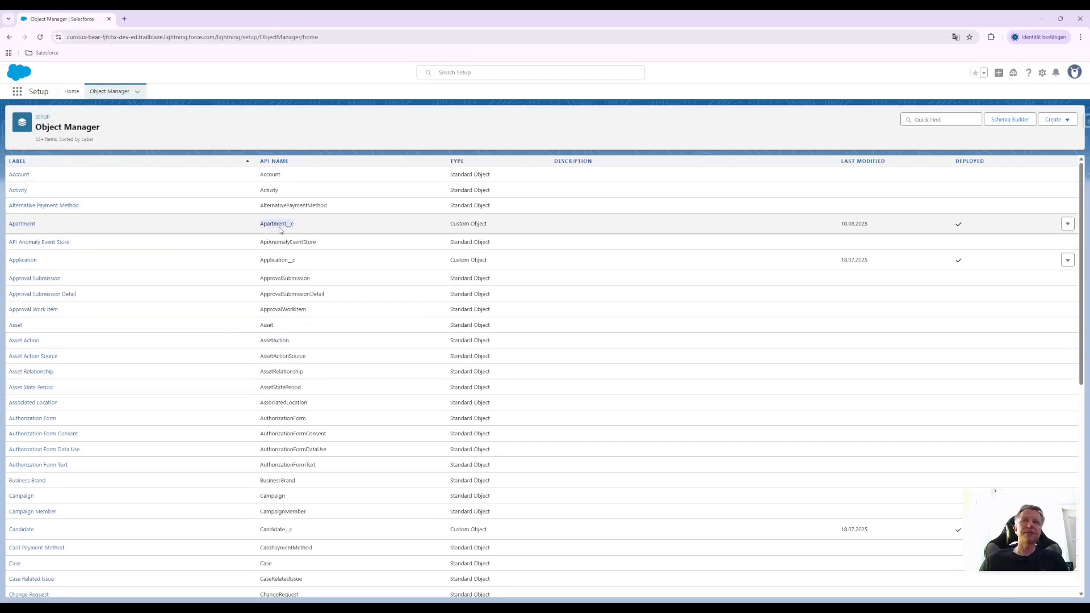
{"action": "left_click", "coordinate": [23, 224]}
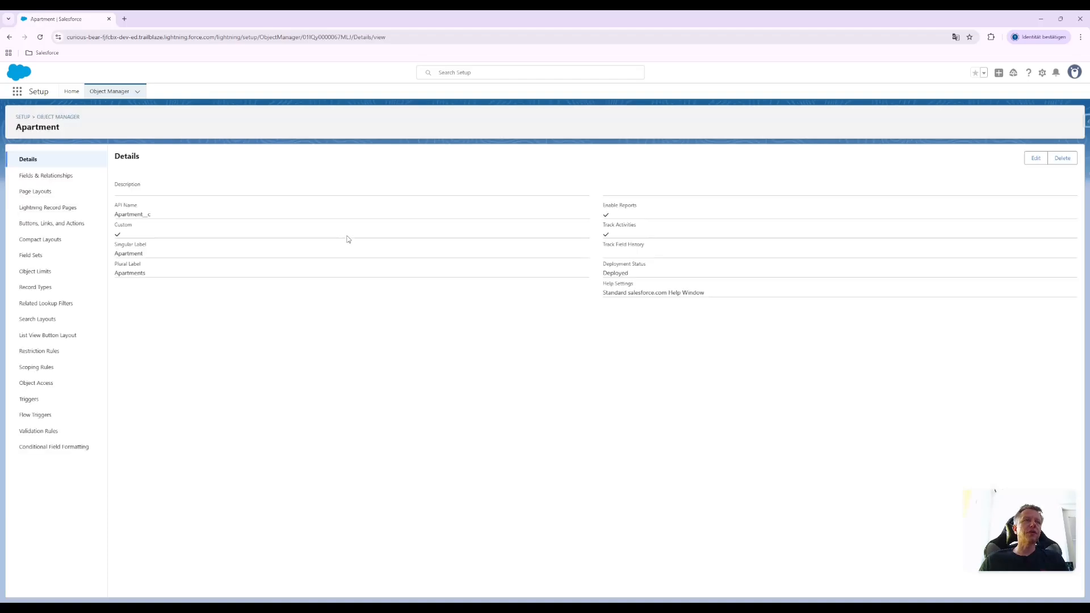
{"action": "left_click", "coordinate": [56, 179]}
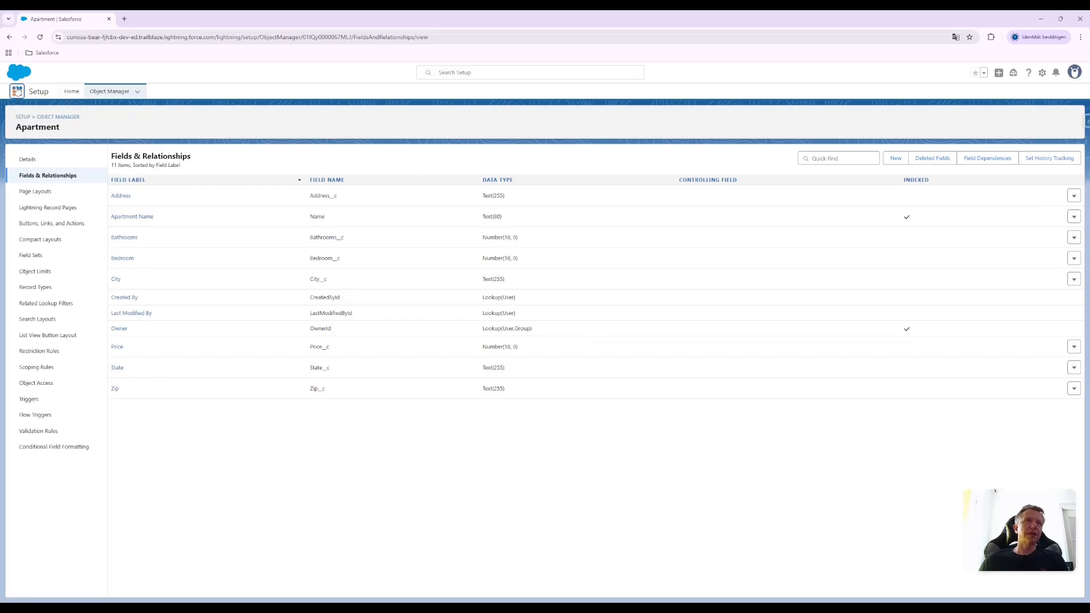
Search the App Launcher for "Ap" and open the Apartments item
{"action": "left_click", "coordinate": [17, 91]}
{"action": "type", "text": "Ap"}
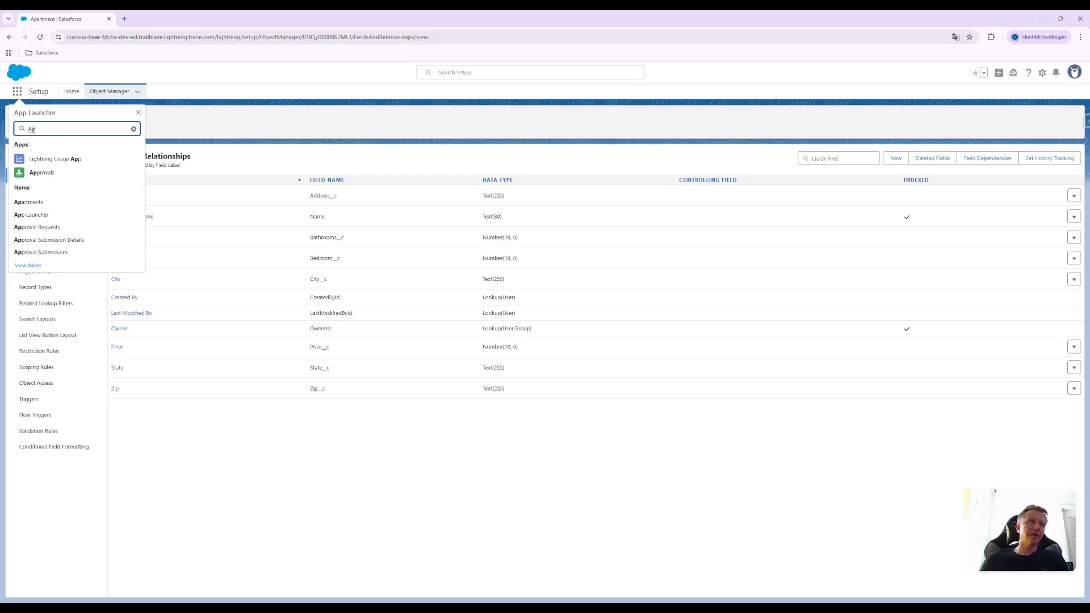
{"action": "left_click", "coordinate": [31, 202]}
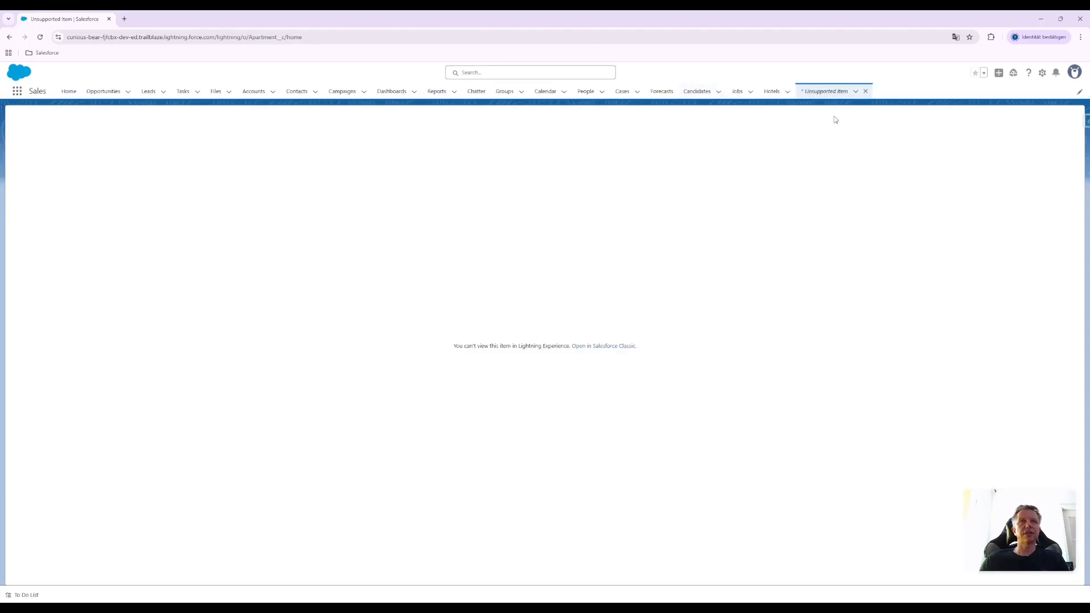
Try to reload Apartments by closing its unsupported item tab and reopening it through an App Launcher search for "Apart"
{"action": "left_click", "coordinate": [865, 92]}
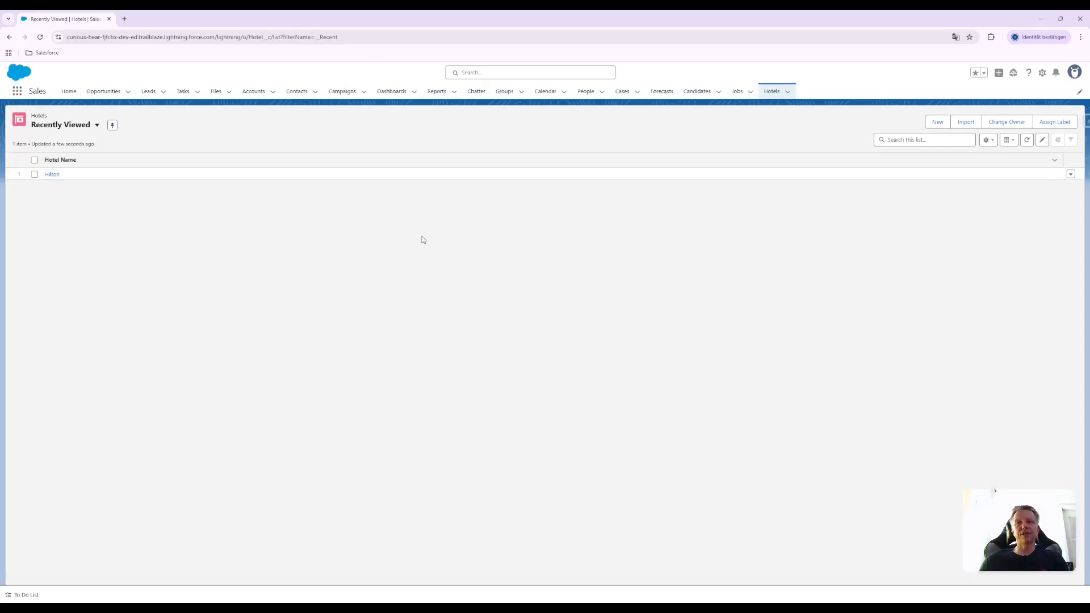
{"action": "left_click", "coordinate": [17, 91]}
{"action": "type", "text": "Apart"}
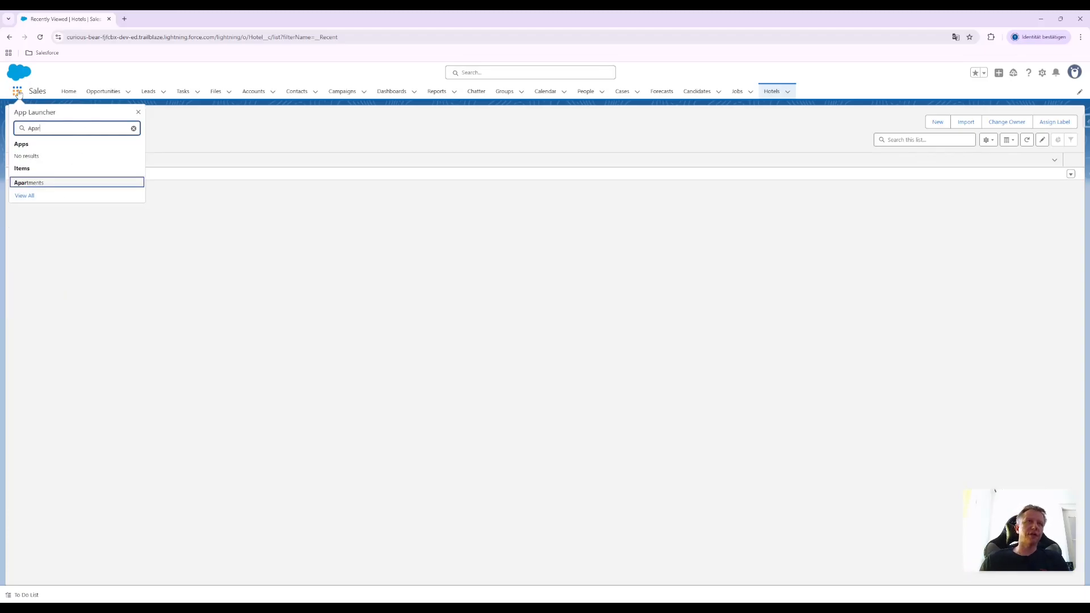
{"action": "left_click", "coordinate": [29, 183]}
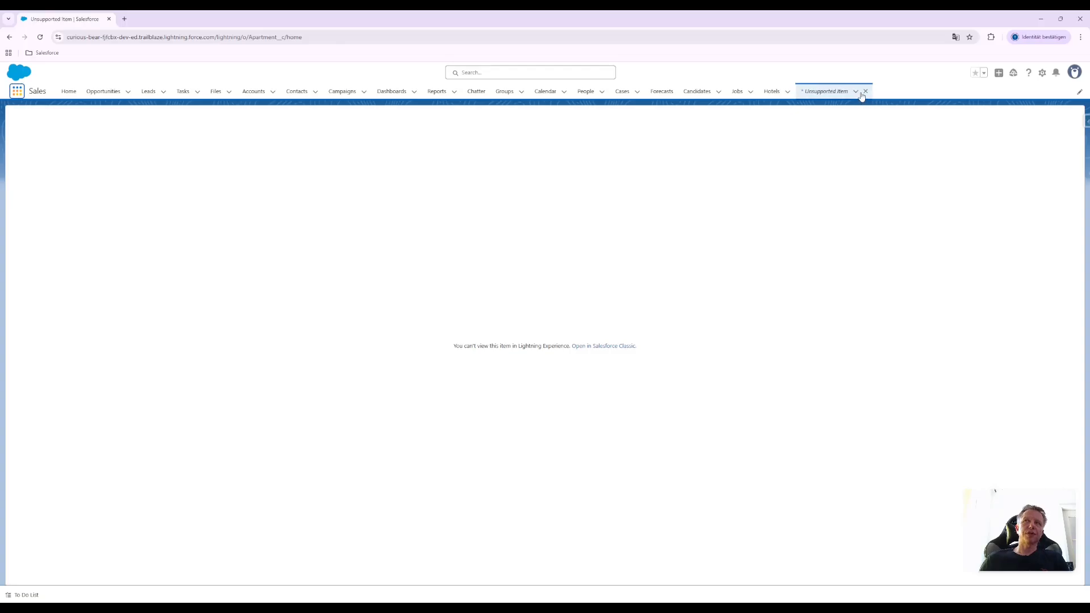
Refresh the Apartments page and switch its list view to All Records
{"action": "key", "text": "F5"}
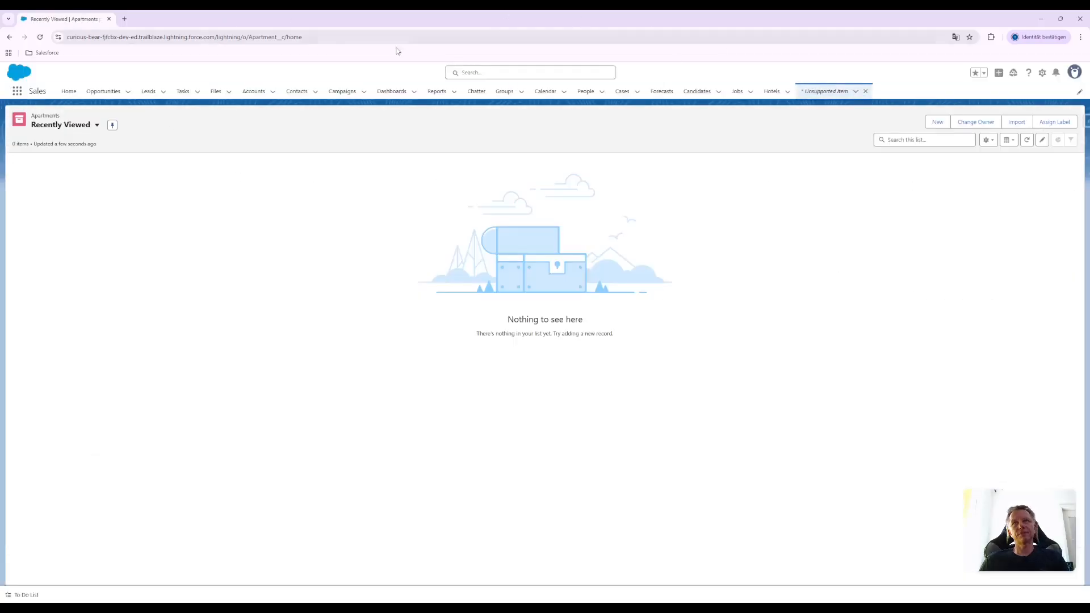
{"action": "left_click", "coordinate": [88, 127]}
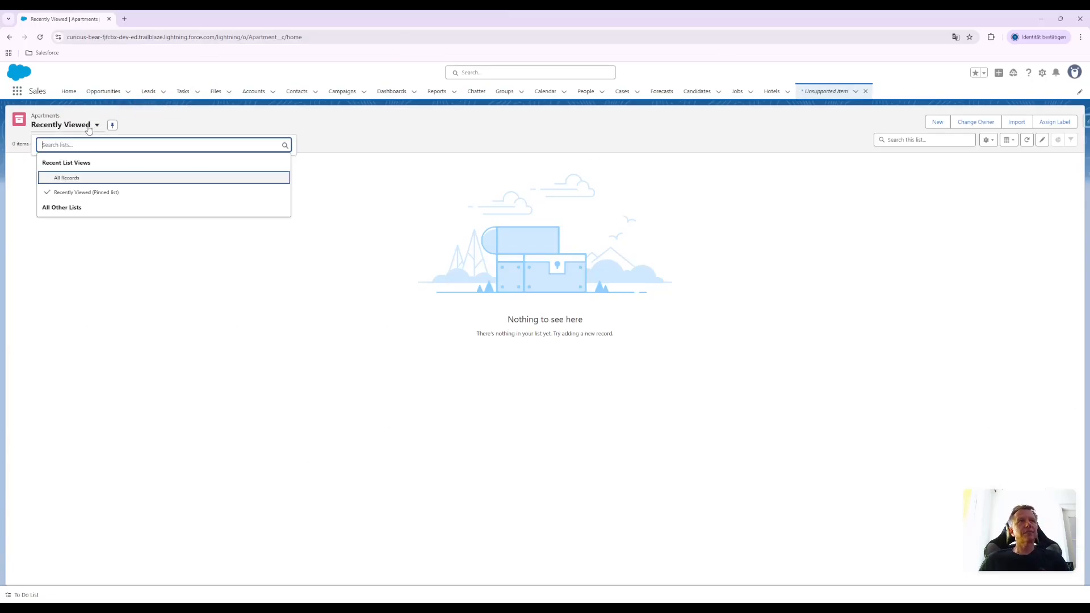
{"action": "left_click", "coordinate": [67, 179]}
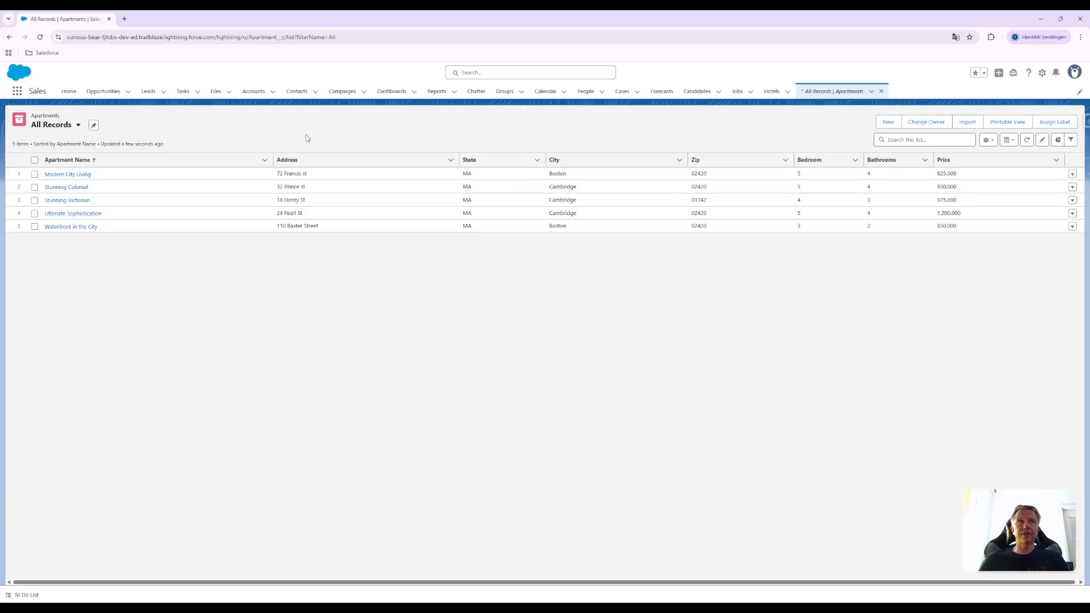
Open the Object Manager in Setup and view the options for creating a custom object, including from a spreadsheet
{"action": "left_click", "coordinate": [1042, 73]}
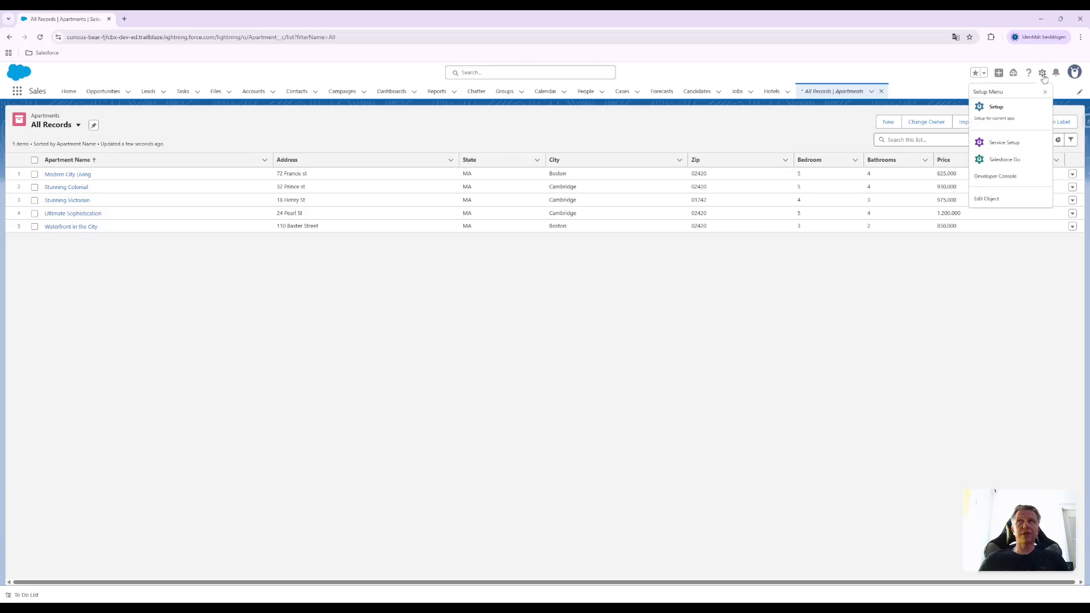
{"action": "left_click", "coordinate": [1015, 114]}
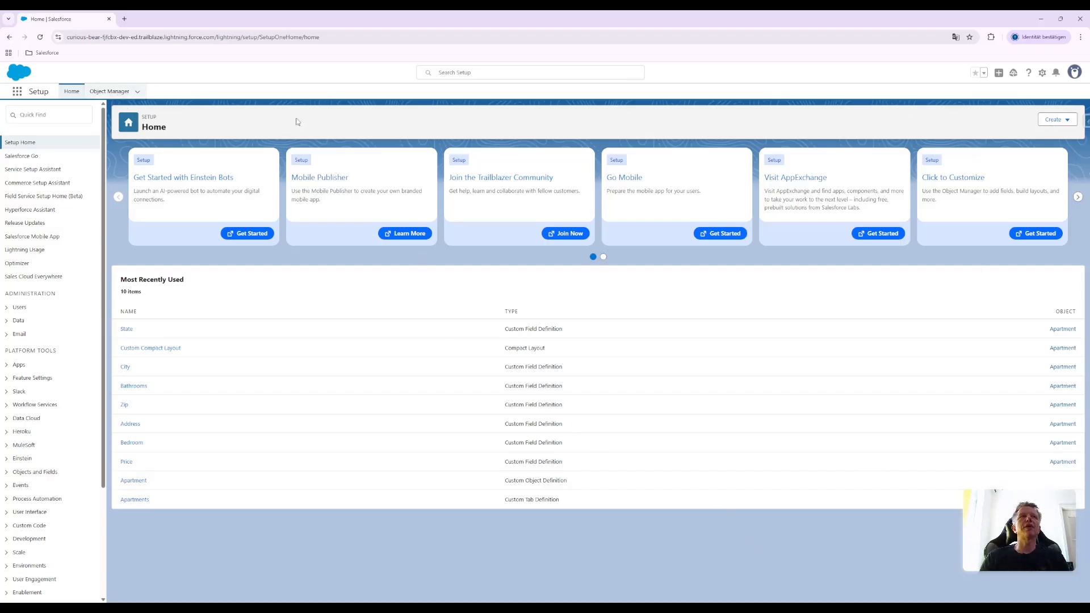
{"action": "left_click", "coordinate": [91, 93]}
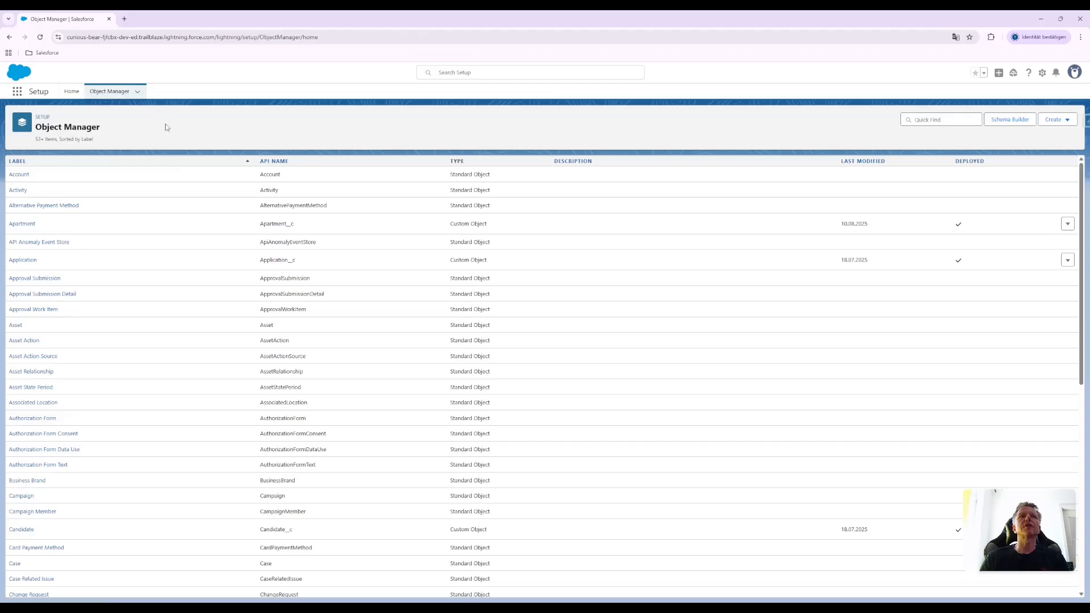
{"action": "left_click", "coordinate": [1070, 121]}
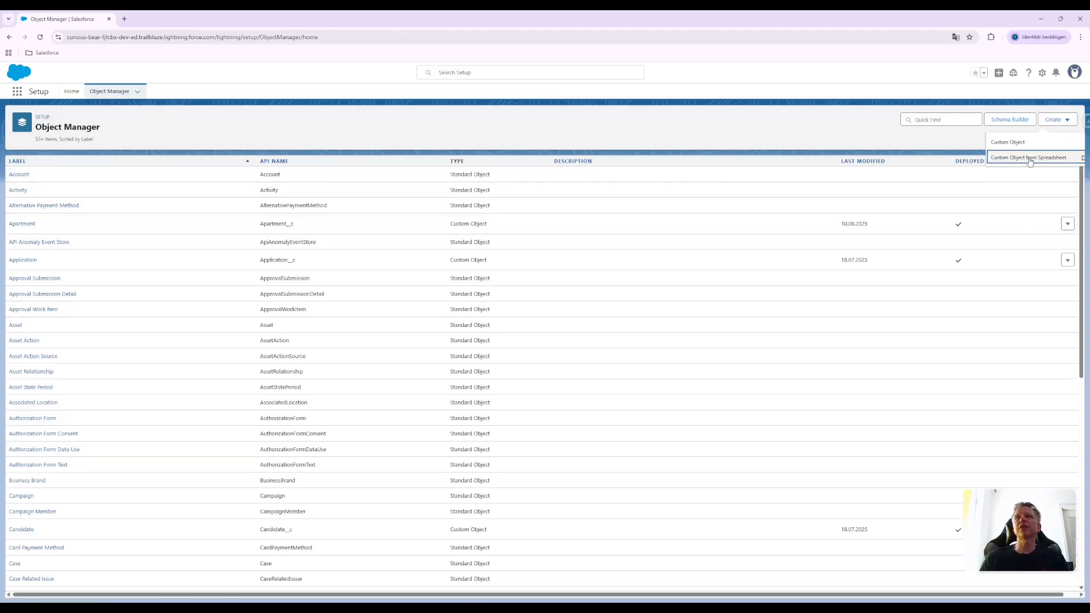
{"action": "left_click", "coordinate": [833, 114]}
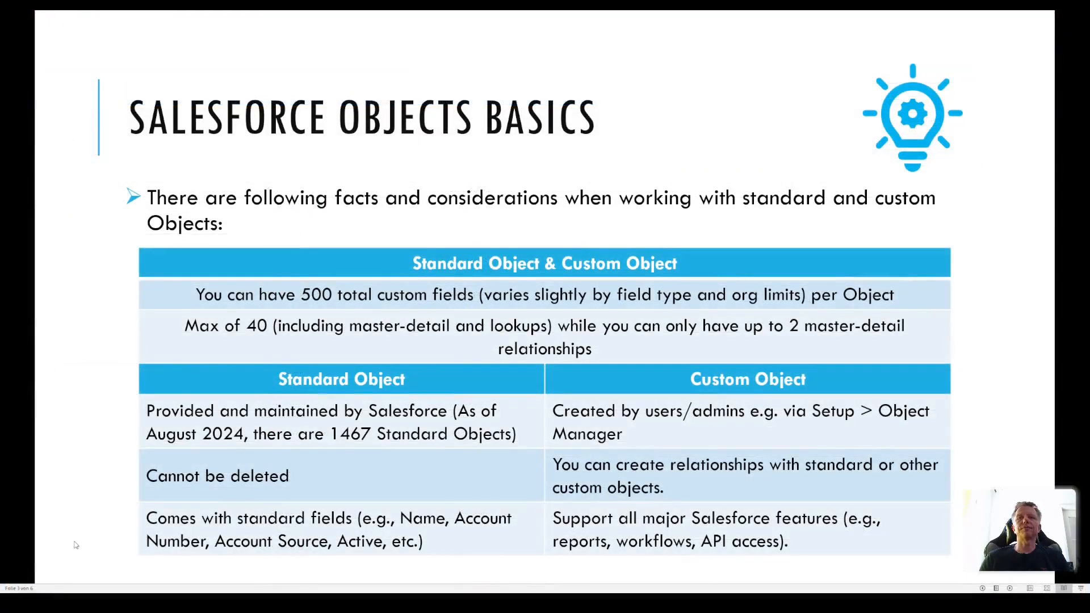
{"action": "key", "text": "Right"}
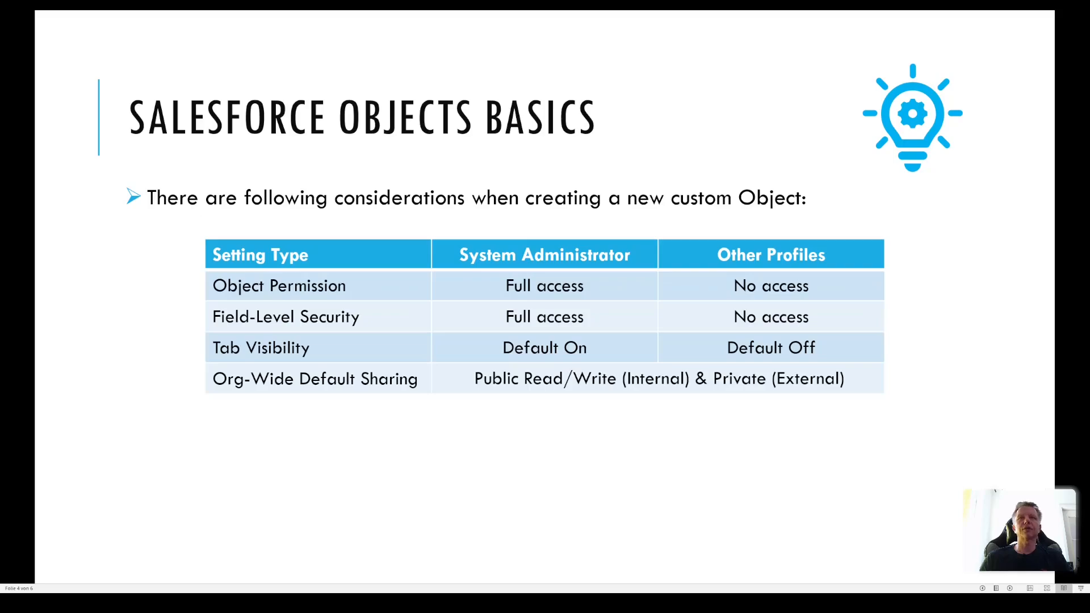
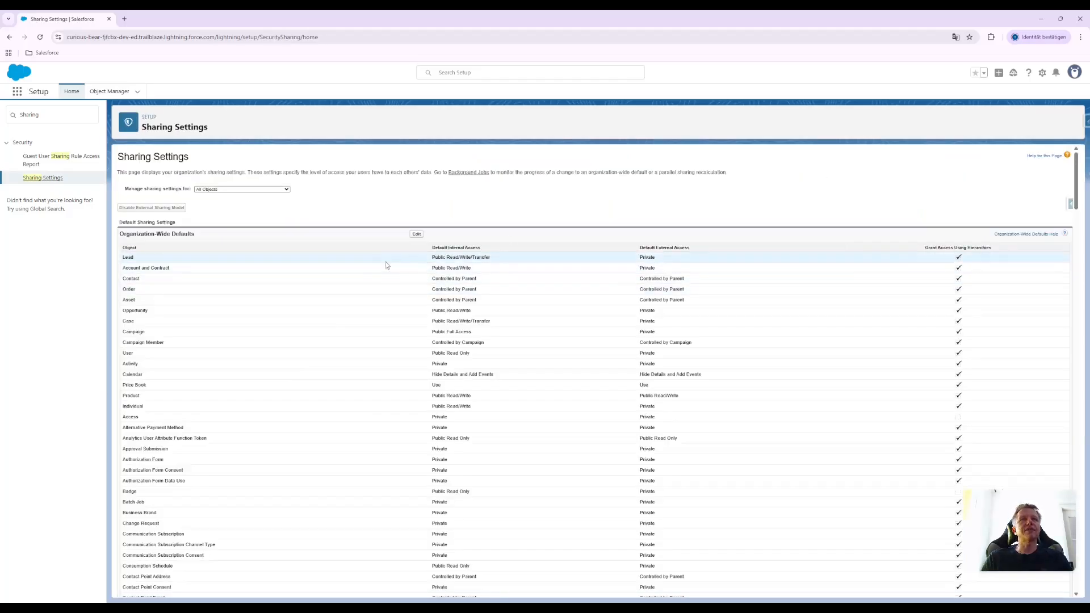
Examine the organization-wide sharing defaults of the Apartment, Candidate and Hotel objects in edit mode and leave without saving
{"action": "scroll", "coordinate": [534, 273], "scroll_direction": "down", "scroll_amount": 5}
{"action": "scroll", "coordinate": [545, 295], "scroll_direction": "up", "scroll_amount": 5}
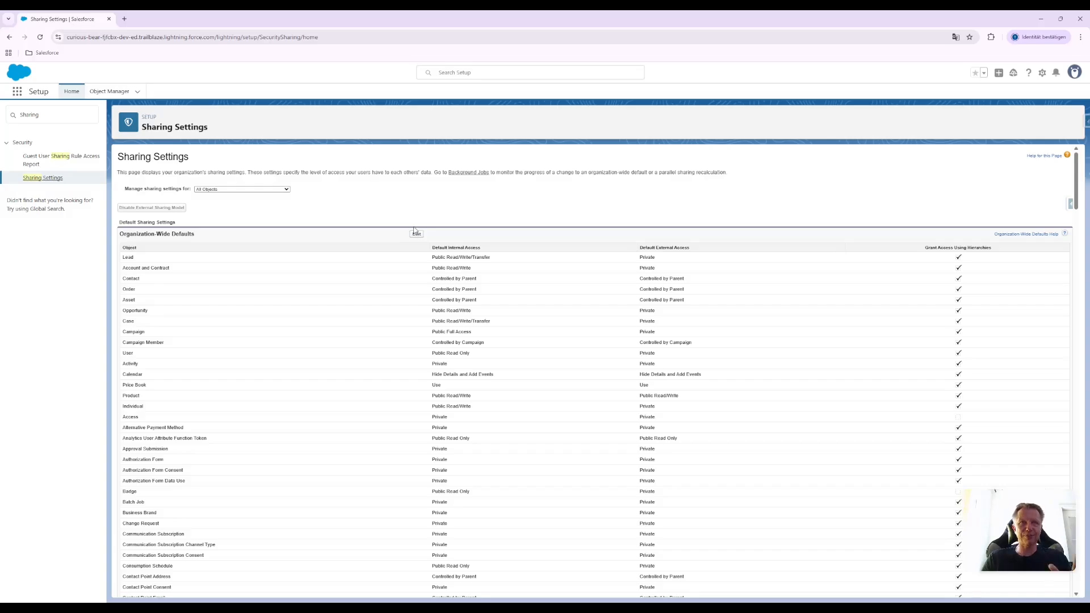
{"action": "left_click", "coordinate": [416, 236]}
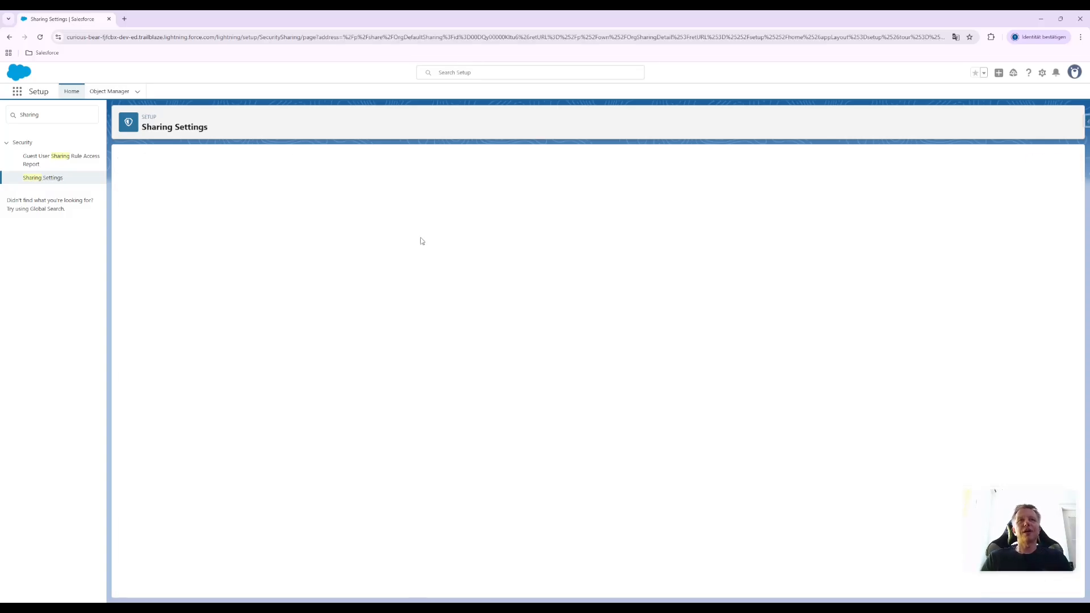
{"action": "scroll", "coordinate": [421, 311], "scroll_direction": "down", "scroll_amount": 5}
{"action": "scroll", "coordinate": [421, 311], "scroll_direction": "down", "scroll_amount": 3}
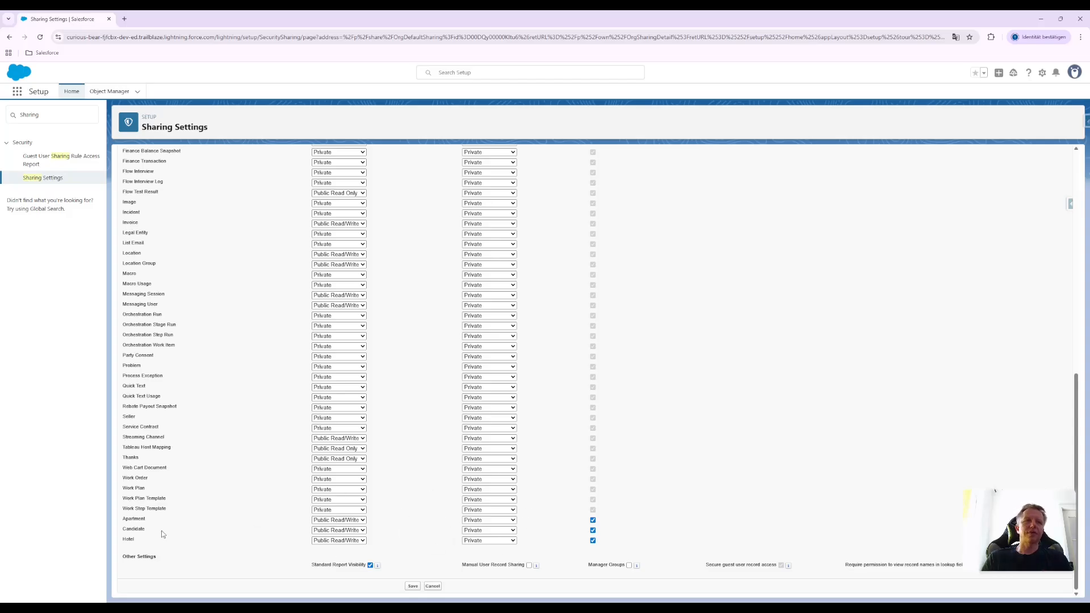
{"action": "scroll", "coordinate": [594, 534], "scroll_direction": "up", "scroll_amount": 8}
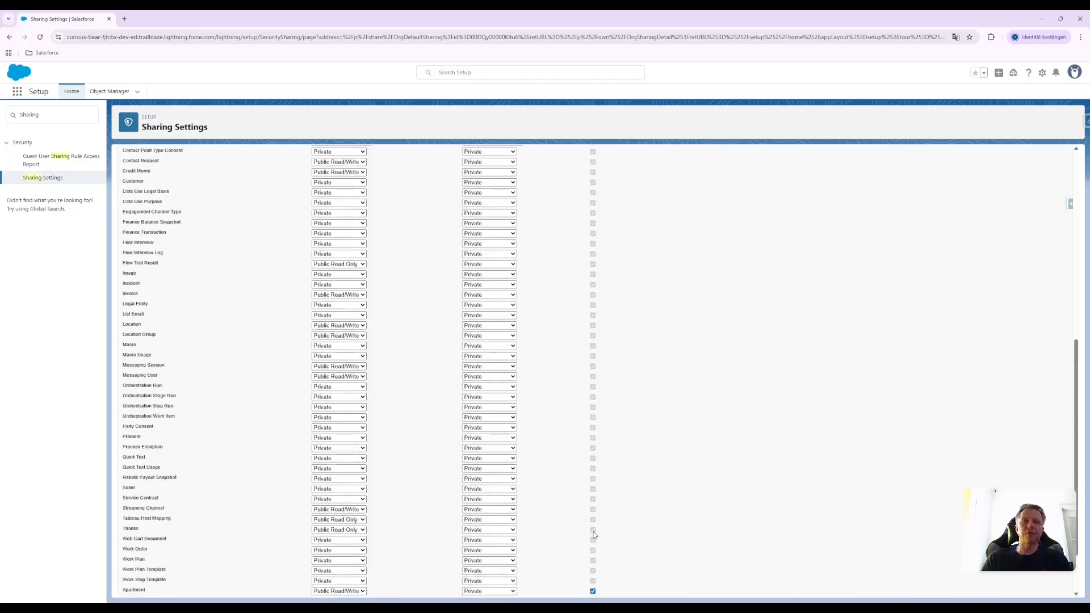
{"action": "scroll", "coordinate": [595, 533], "scroll_direction": "up", "scroll_amount": 1}
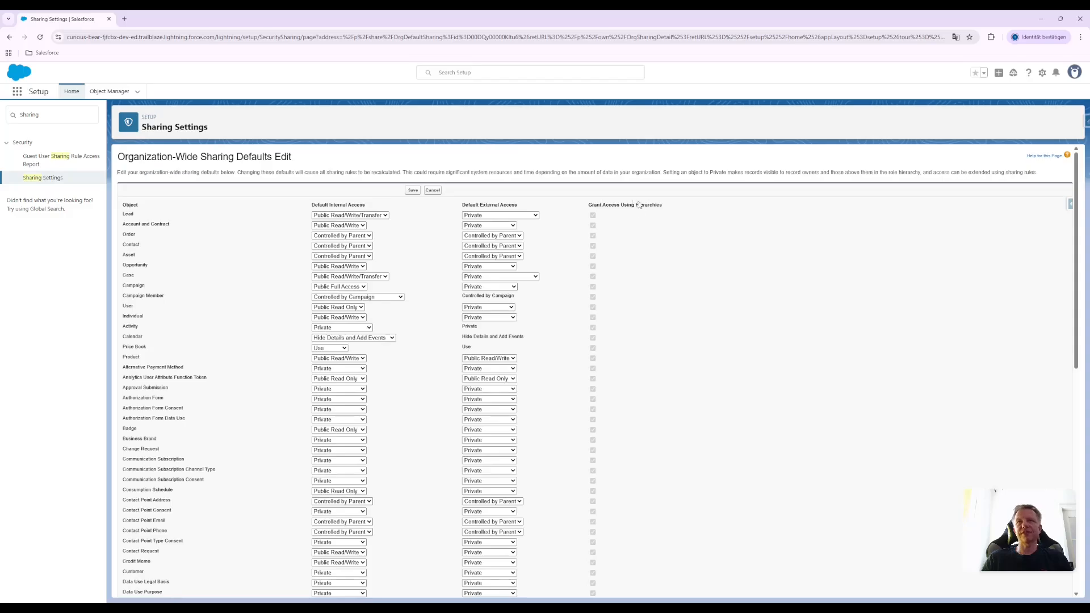
{"action": "scroll", "coordinate": [639, 205], "scroll_direction": "down", "scroll_amount": 15}
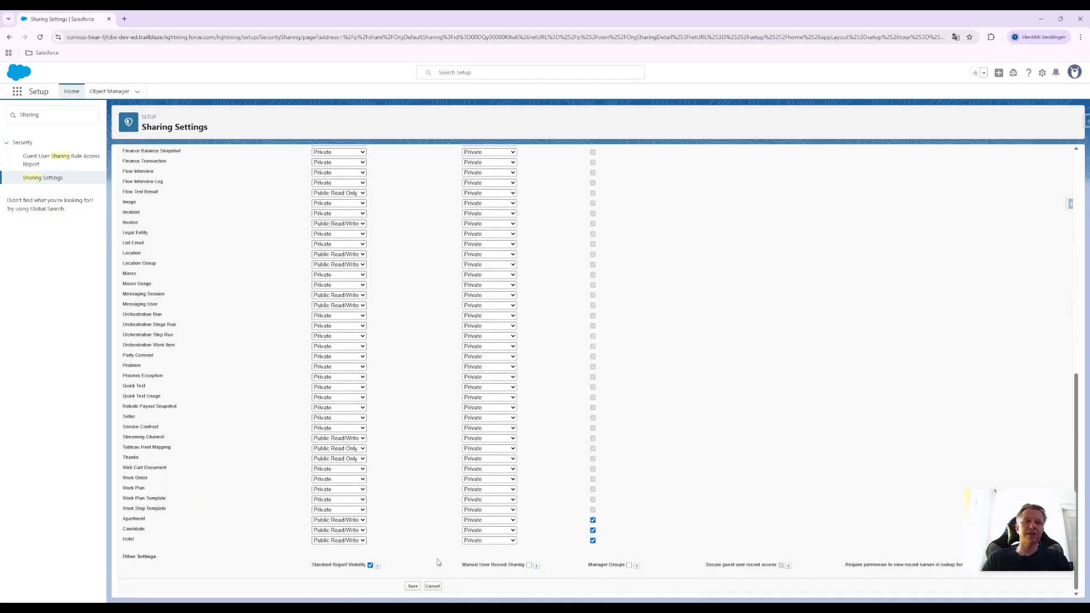
{"action": "left_click", "coordinate": [433, 586]}
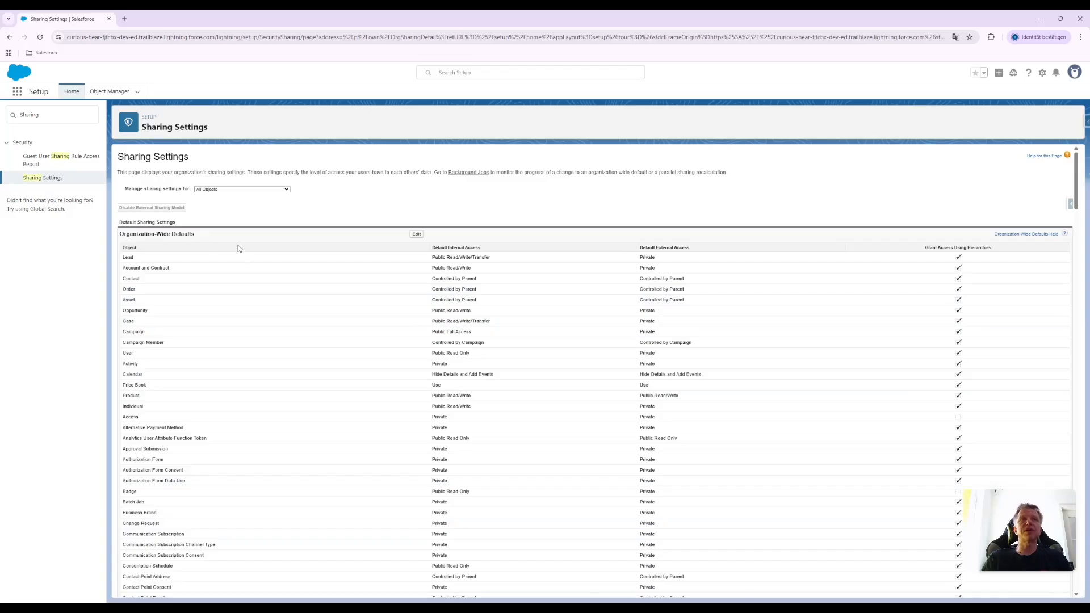
Search Setup for "Profi" and open the Profiles page
{"action": "left_click", "coordinate": [57, 116]}
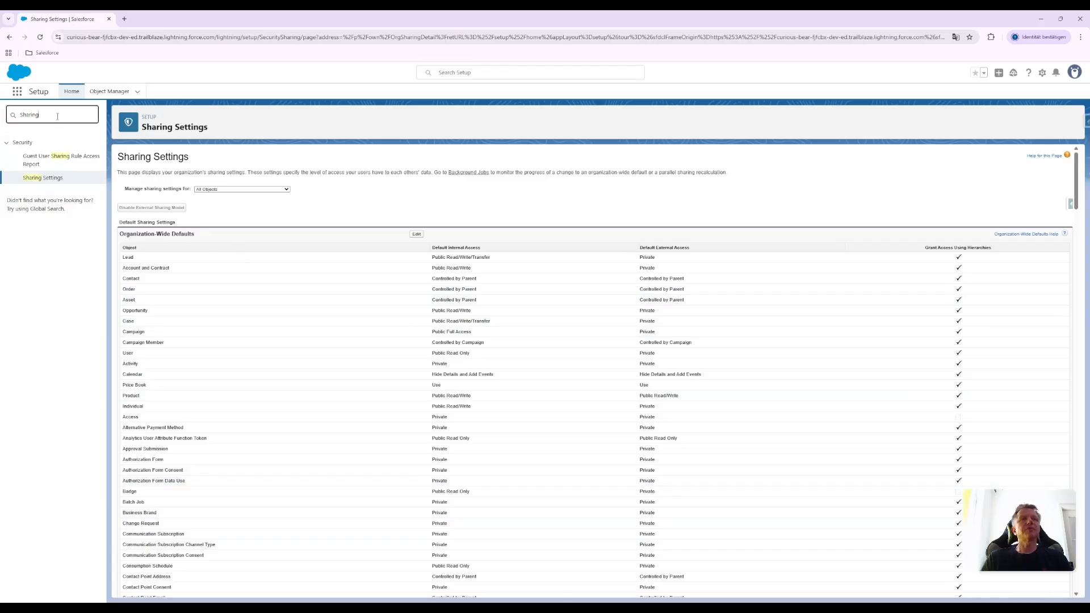
{"action": "double_click", "coordinate": [57, 116]}
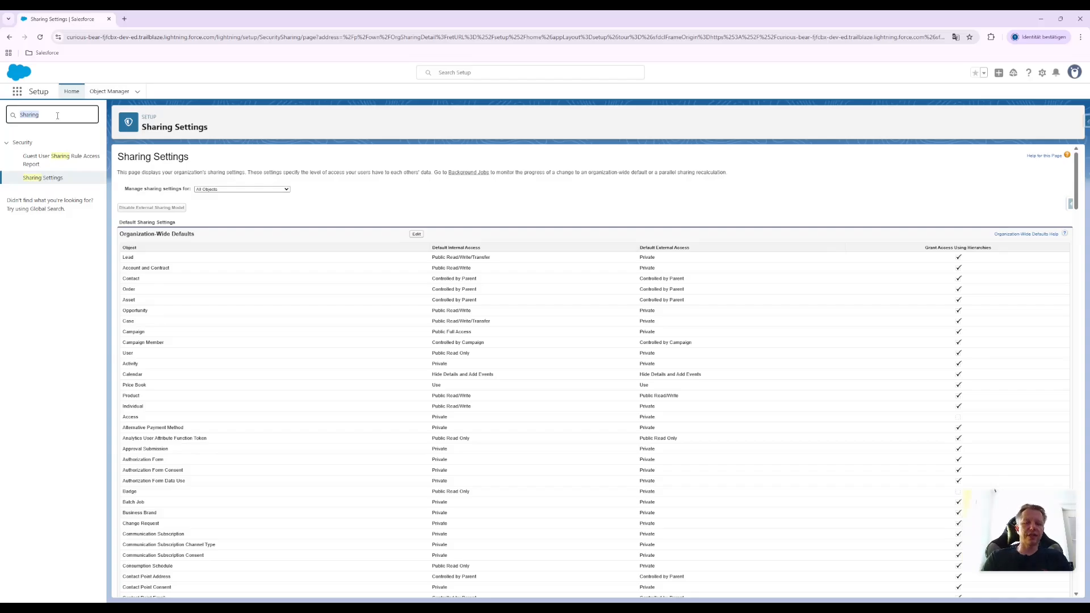
{"action": "type", "text": "Rrof"}
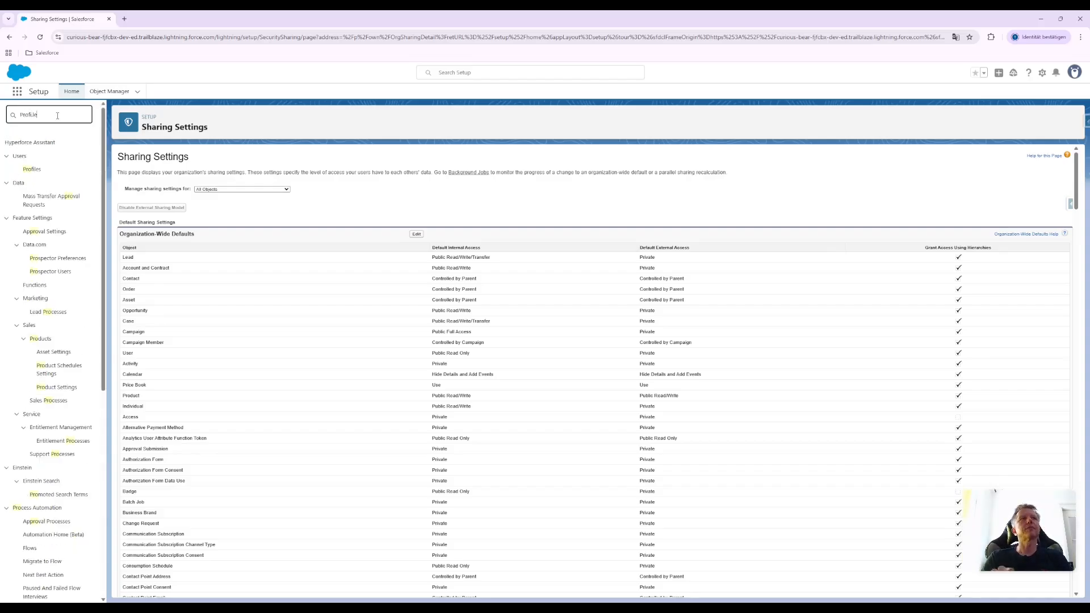
{"action": "type", "text": "i.le"}
{"action": "key", "text": "BackSpace"}
{"action": "key", "text": "BackSpace"}
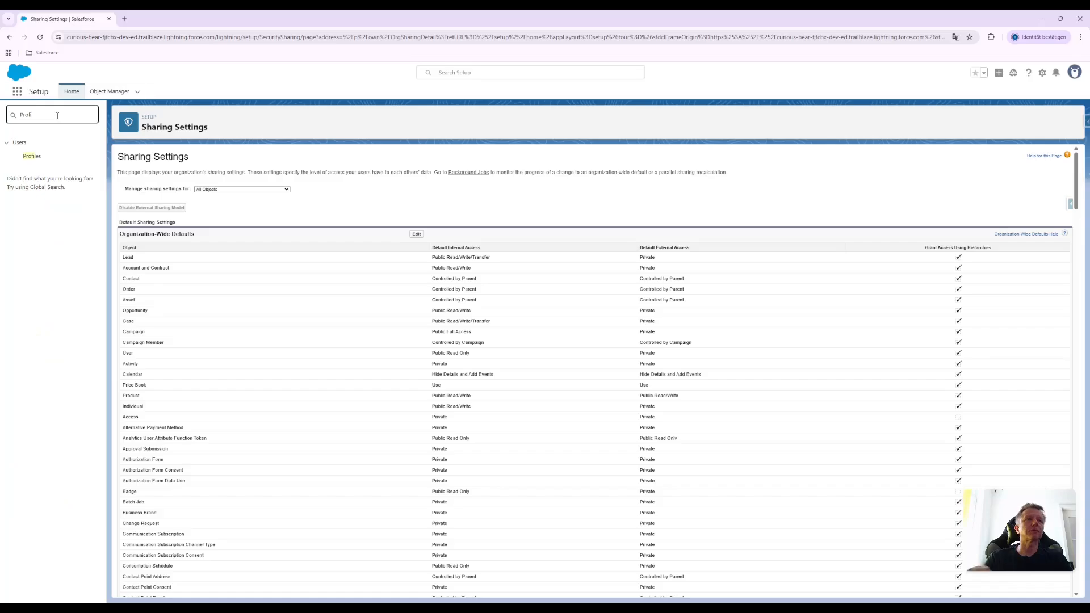
{"action": "left_click", "coordinate": [32, 156]}
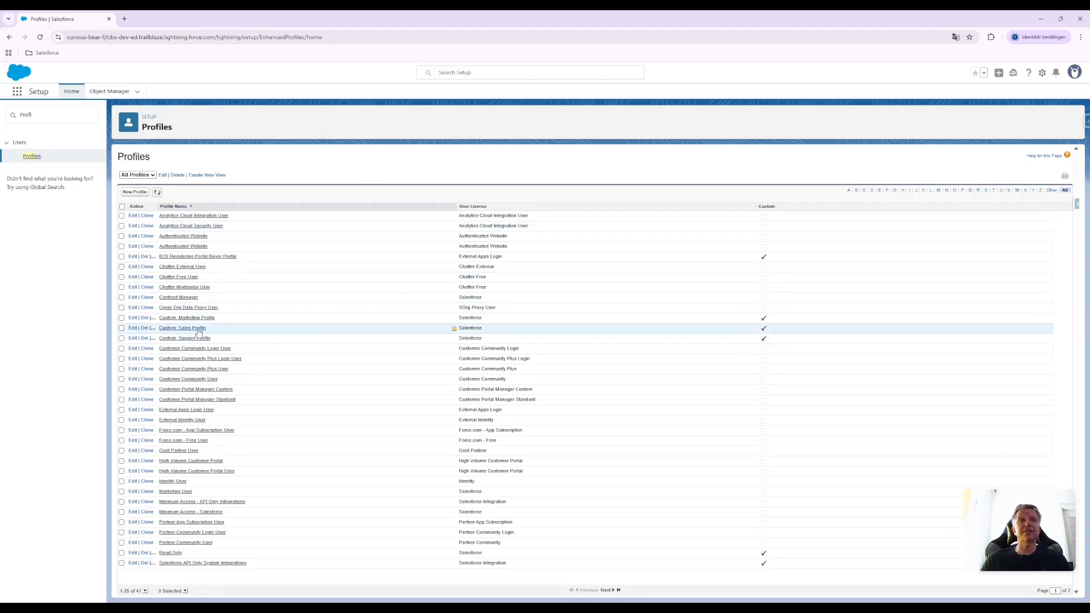
Edit the Custom: Sales Profile and set its Apartments custom tab setting to Default On
{"action": "left_click", "coordinate": [132, 329]}
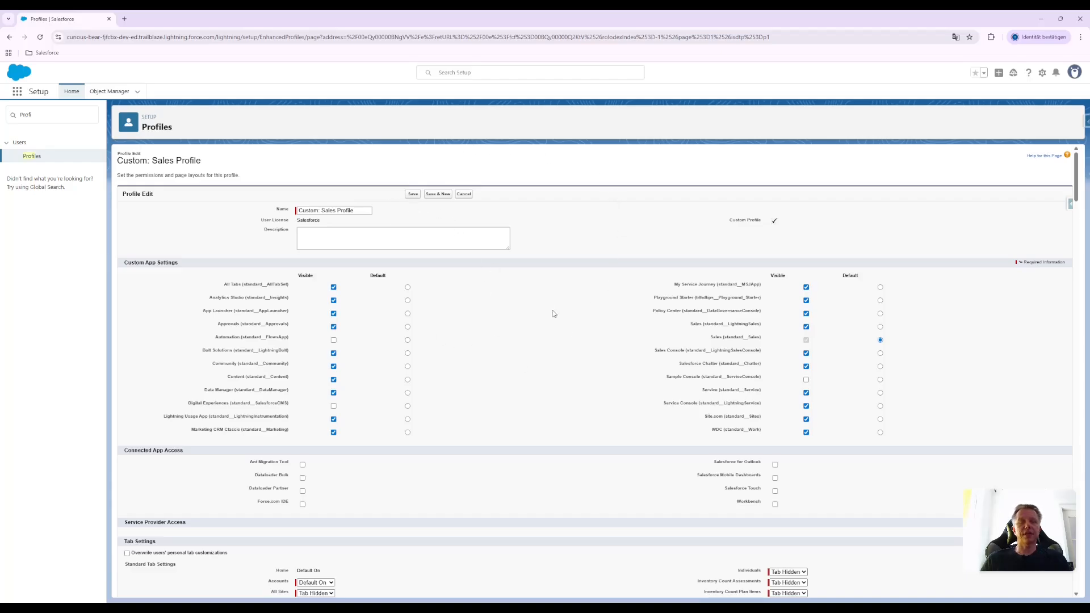
{"action": "key", "text": "ctrl+f"}
{"action": "type", "text": "apart"}
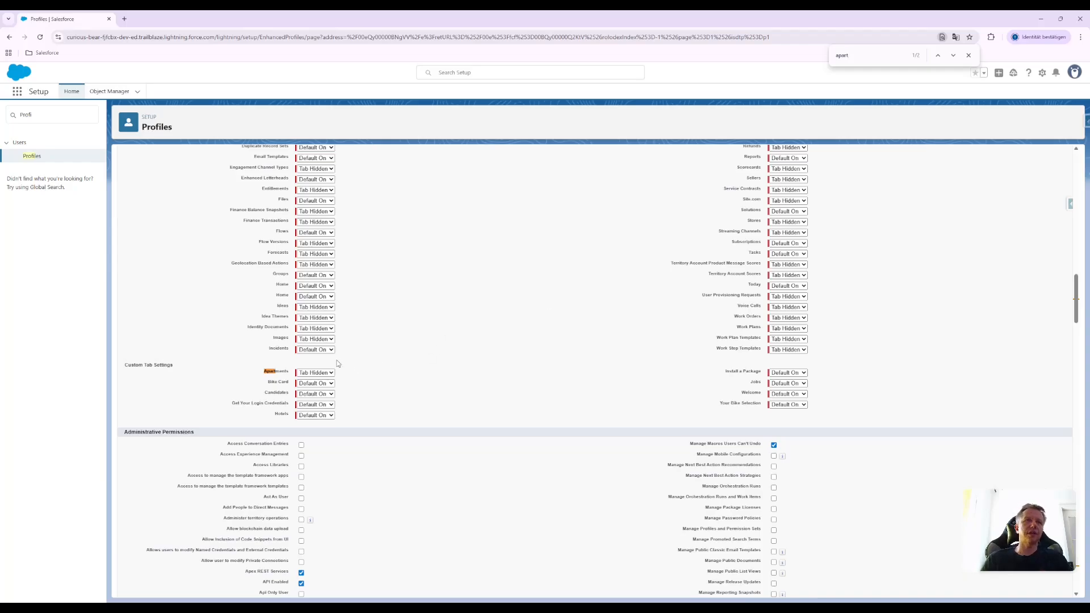
{"action": "left_click", "coordinate": [326, 375]}
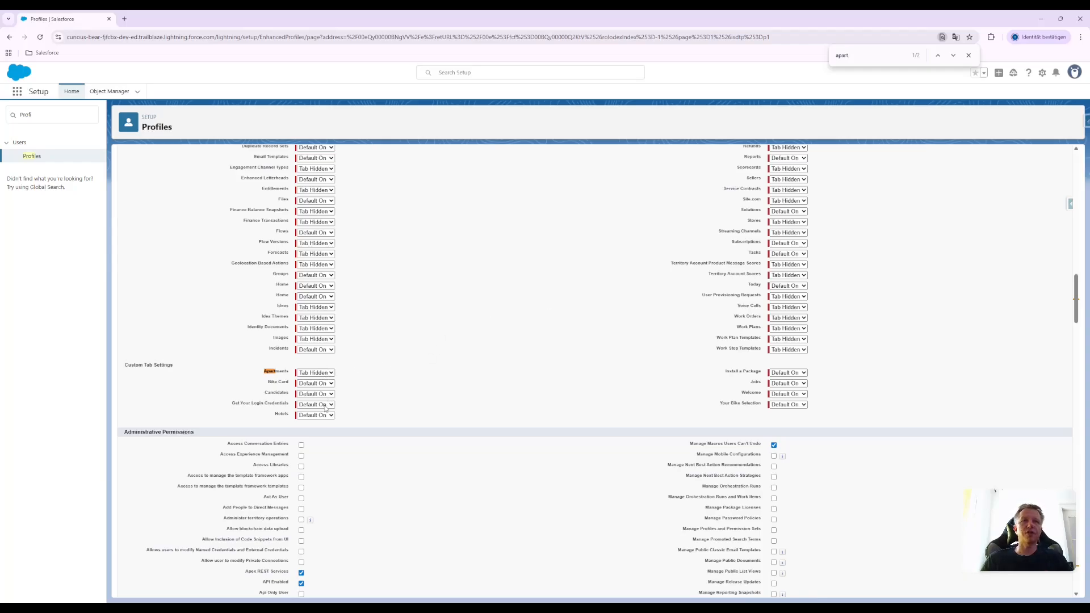
{"action": "left_click", "coordinate": [327, 405]}
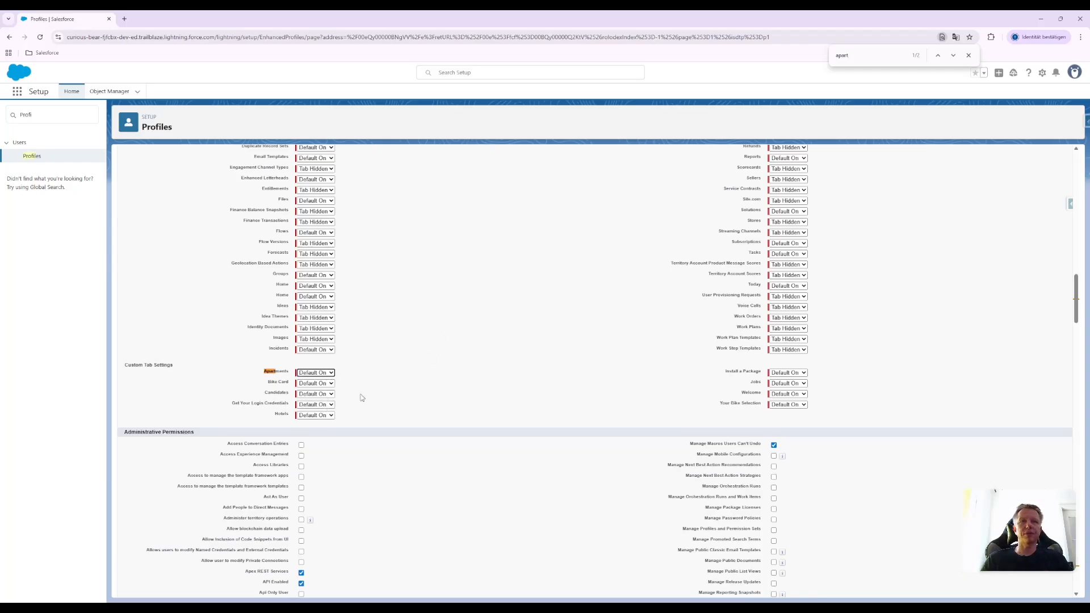
Select Read, Create and Edit for Apartments under the profile's Custom Object Permissions, and cancel the profile edit
{"action": "left_click", "coordinate": [953, 55]}
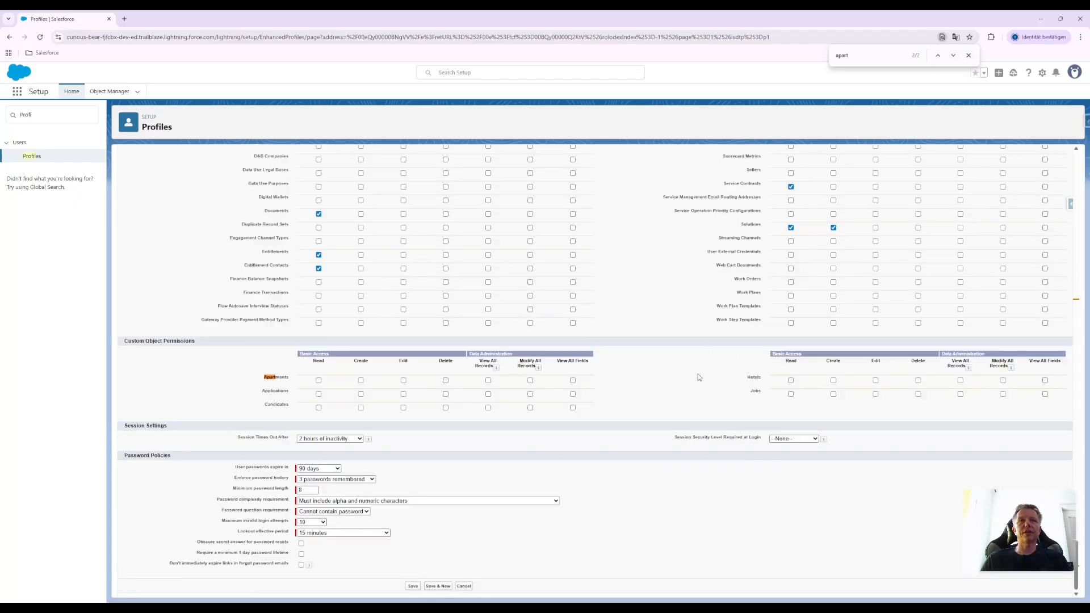
{"action": "left_click", "coordinate": [319, 381]}
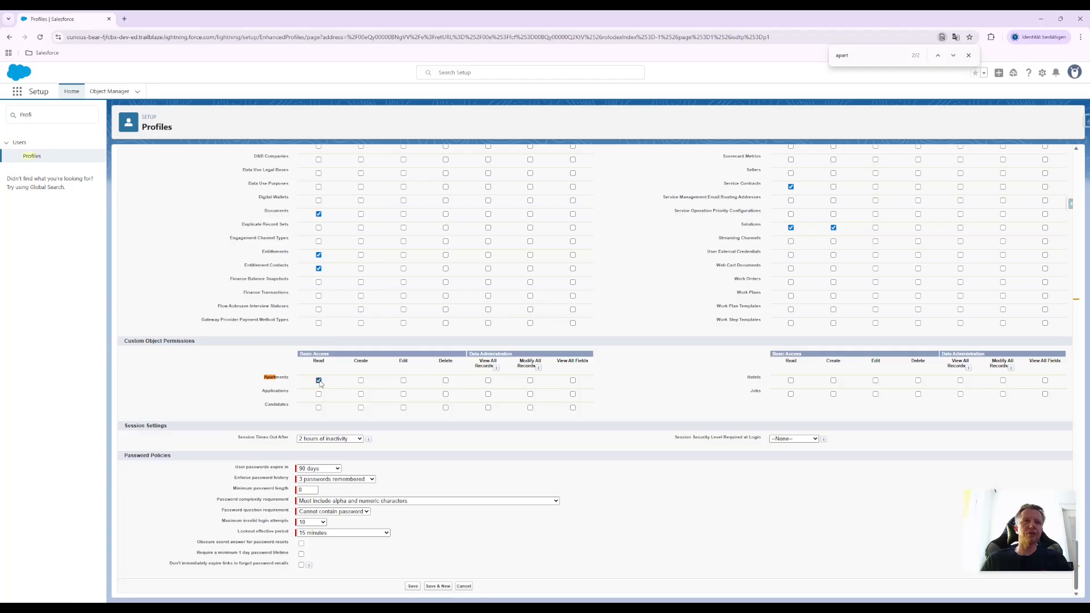
{"action": "left_click", "coordinate": [362, 381]}
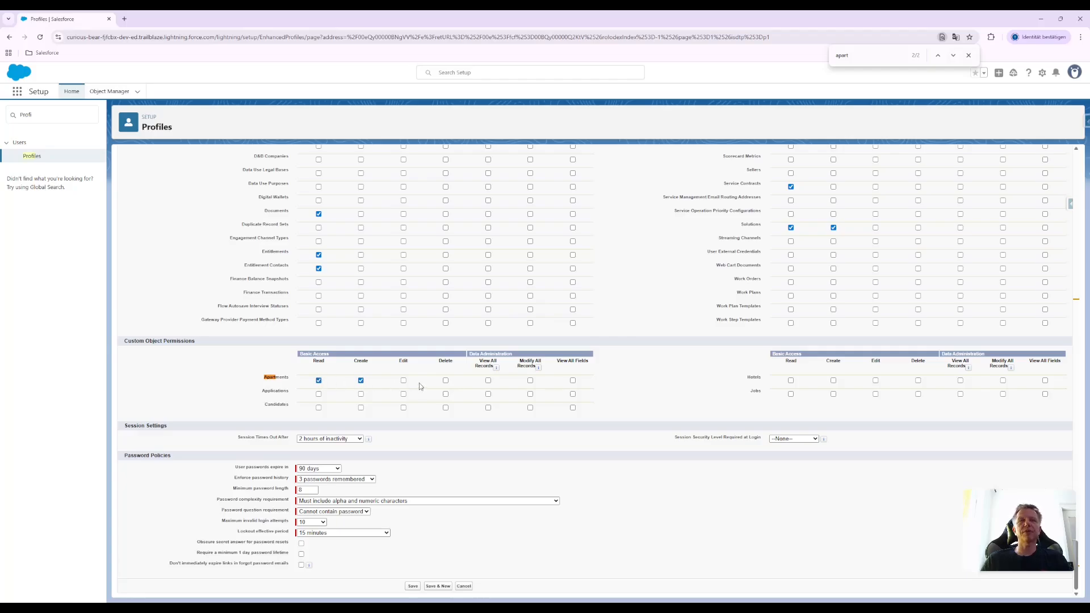
{"action": "left_click", "coordinate": [404, 381]}
{"action": "scroll", "coordinate": [441, 439], "scroll_direction": "up", "scroll_amount": 2}
{"action": "scroll", "coordinate": [441, 438], "scroll_direction": "up", "scroll_amount": 15}
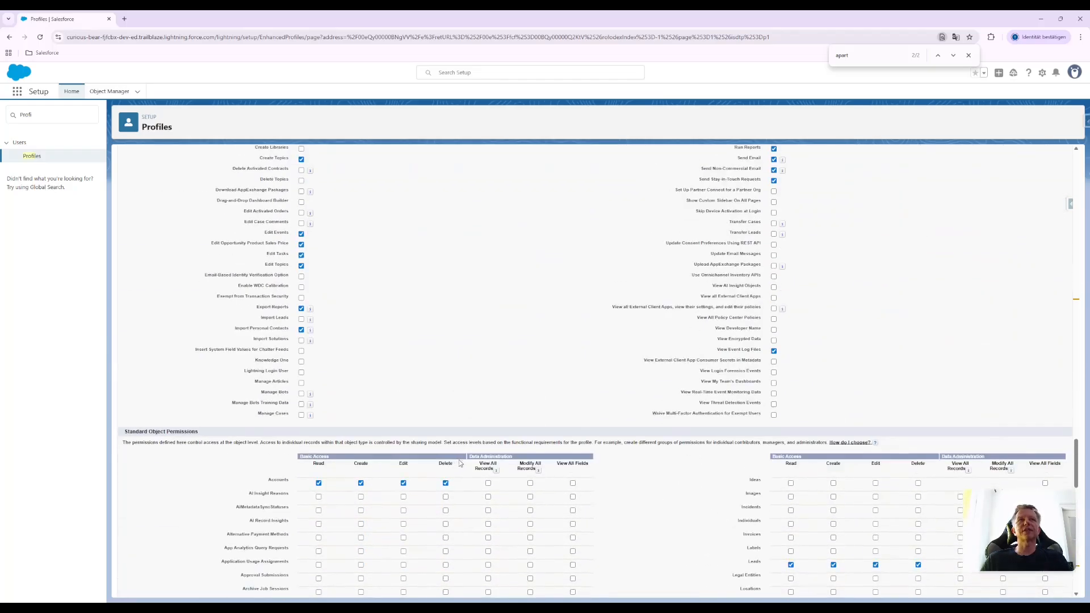
{"action": "scroll", "coordinate": [459, 465], "scroll_direction": "up", "scroll_amount": 15}
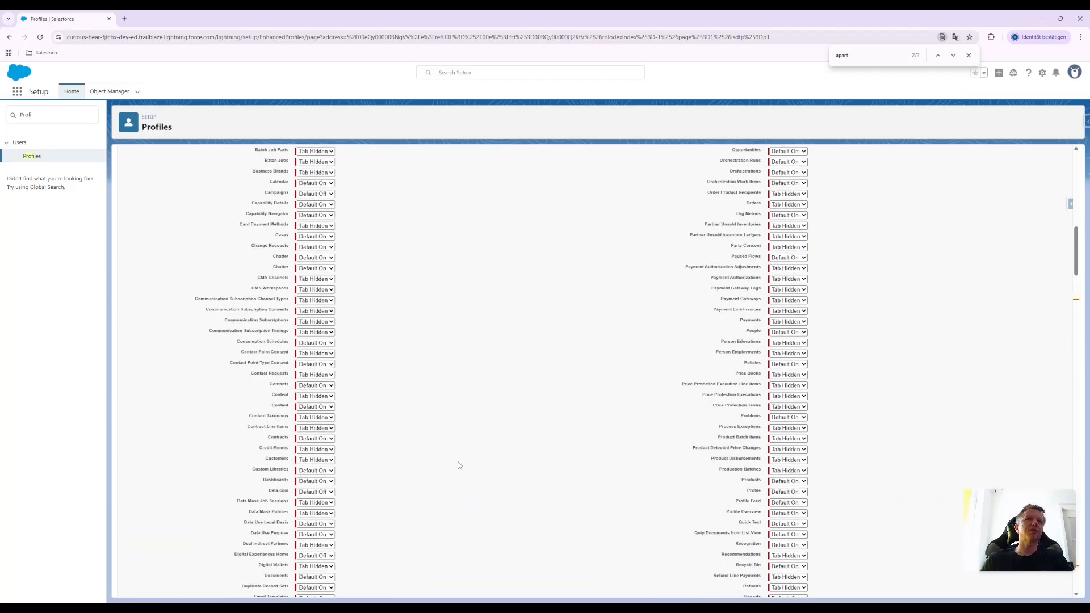
{"action": "scroll", "coordinate": [465, 466], "scroll_direction": "up", "scroll_amount": 1}
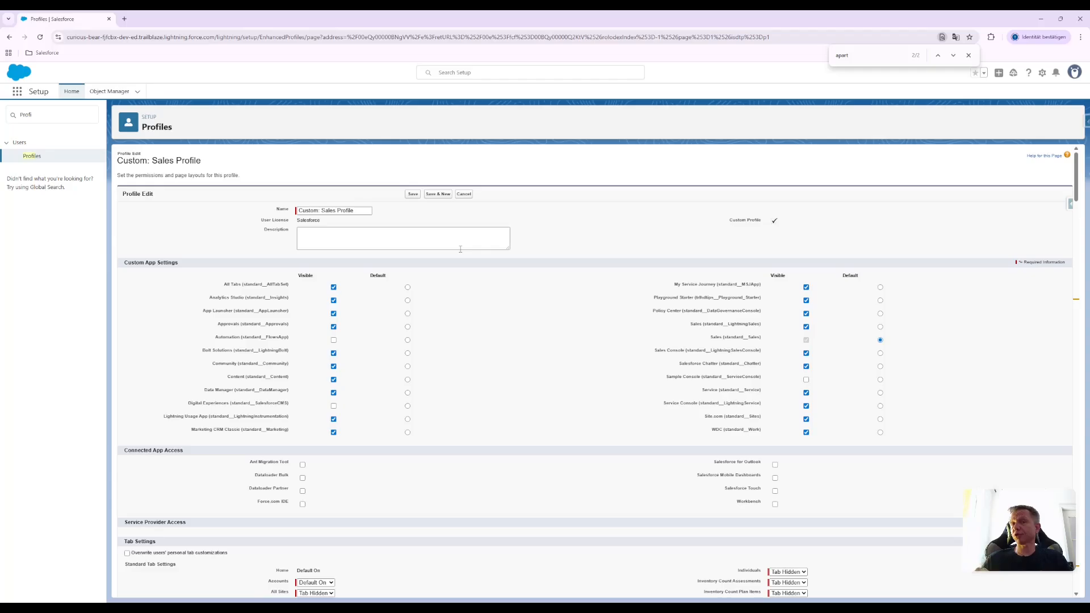
{"action": "left_click", "coordinate": [464, 195]}
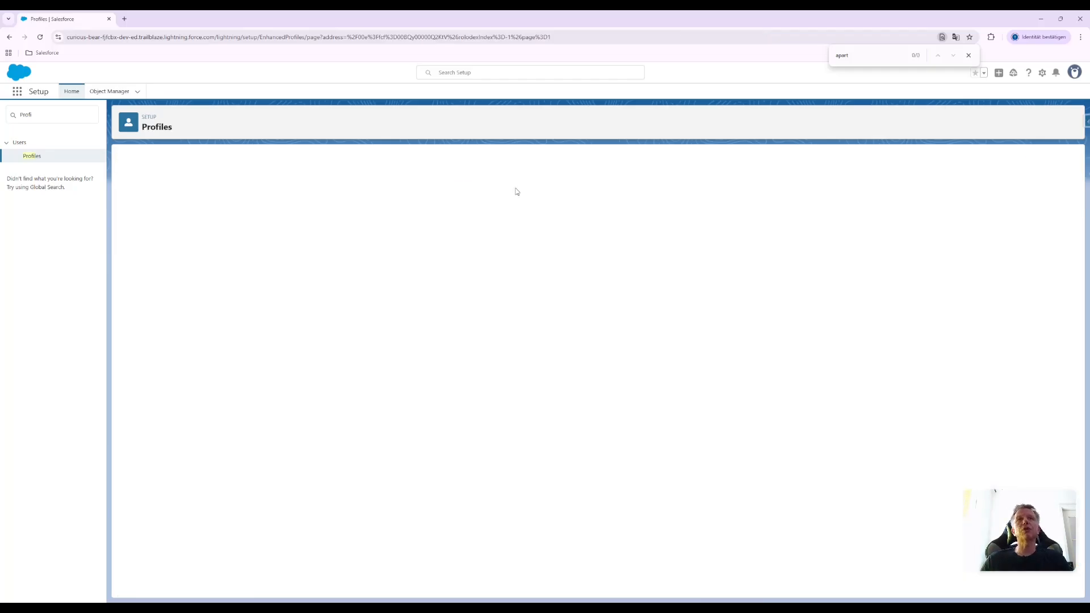
Search Setup for "Permiss" and open the Permission Sets page
{"action": "left_click", "coordinate": [44, 115]}
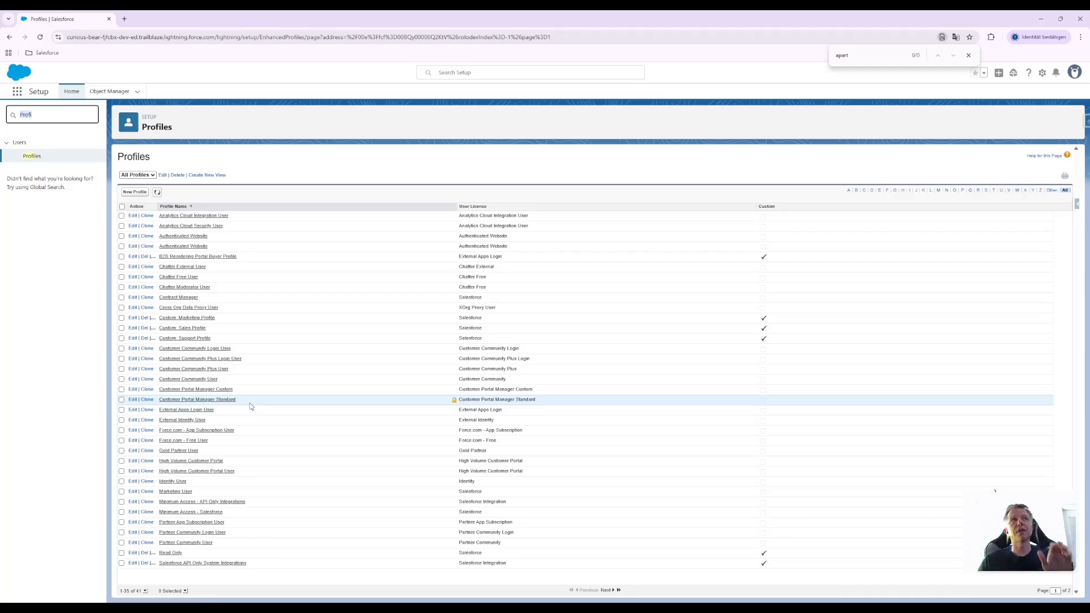
{"action": "type", "text": "Permiss"}
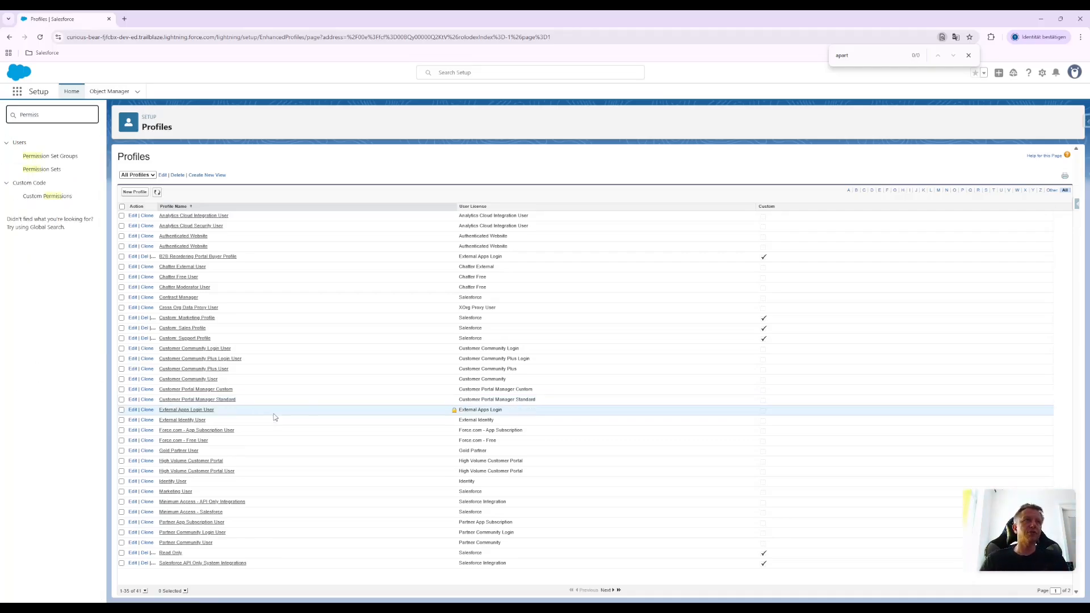
{"action": "left_click", "coordinate": [41, 169]}
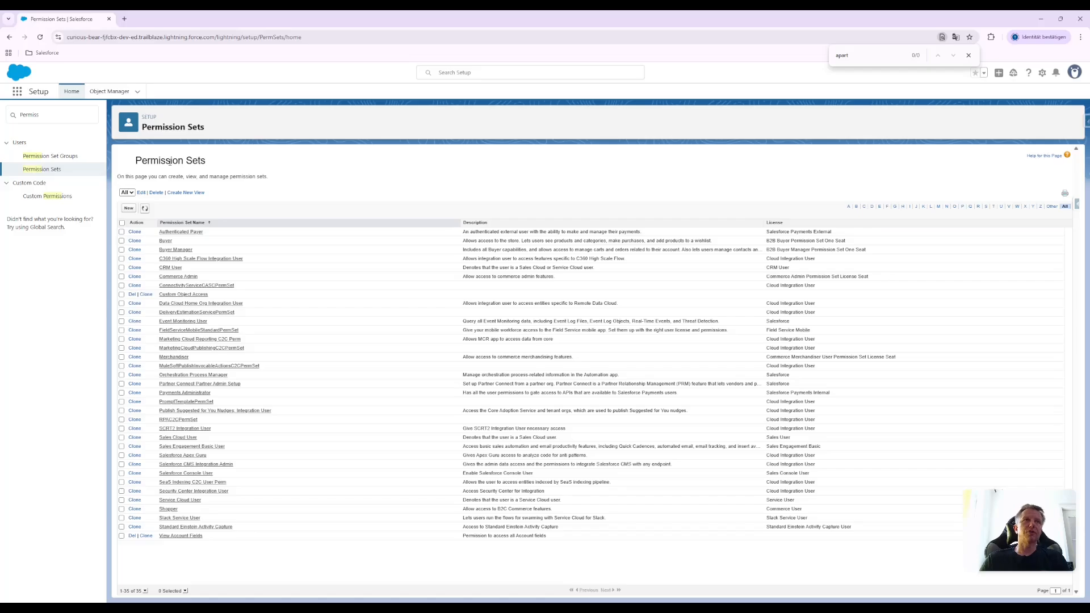
Try to create a new permission set labelled Custom Object Access with no license selected
{"action": "left_click", "coordinate": [130, 209]}
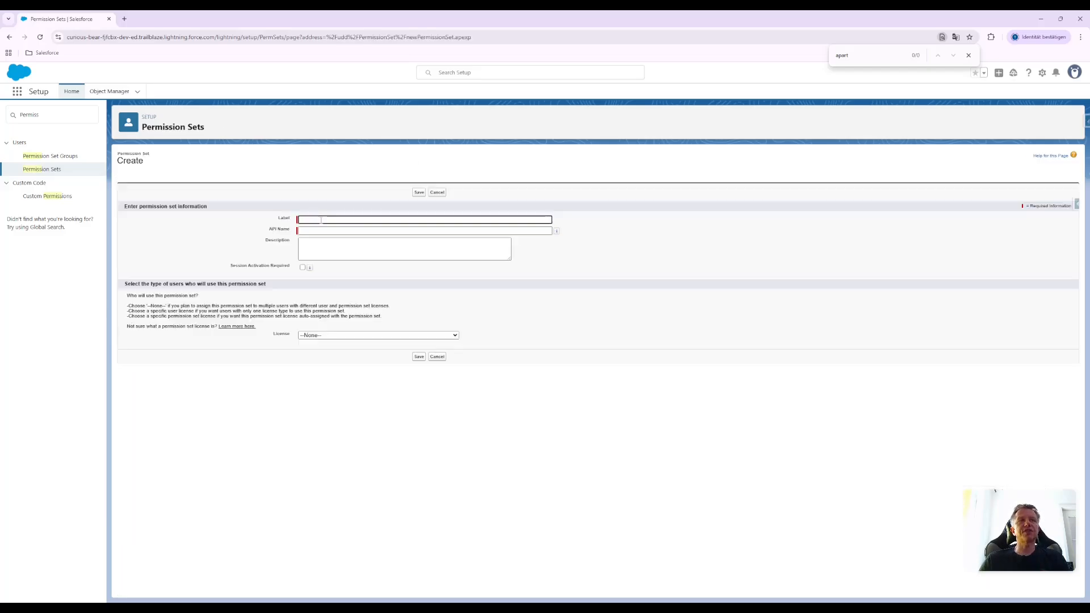
{"action": "type", "text": "Cus"}
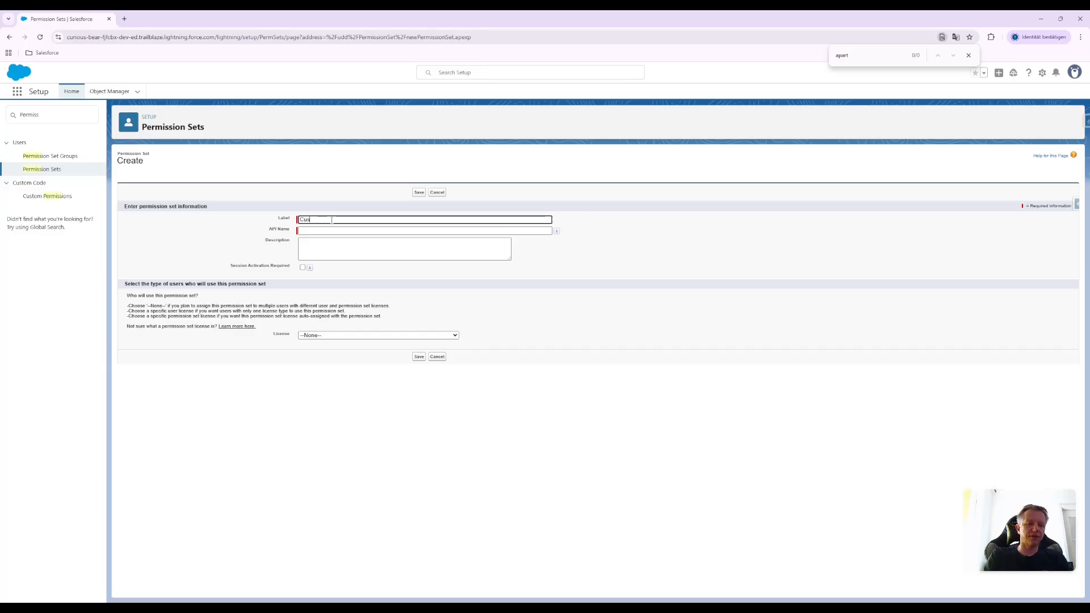
{"action": "type", "text": "tom Object Access"}
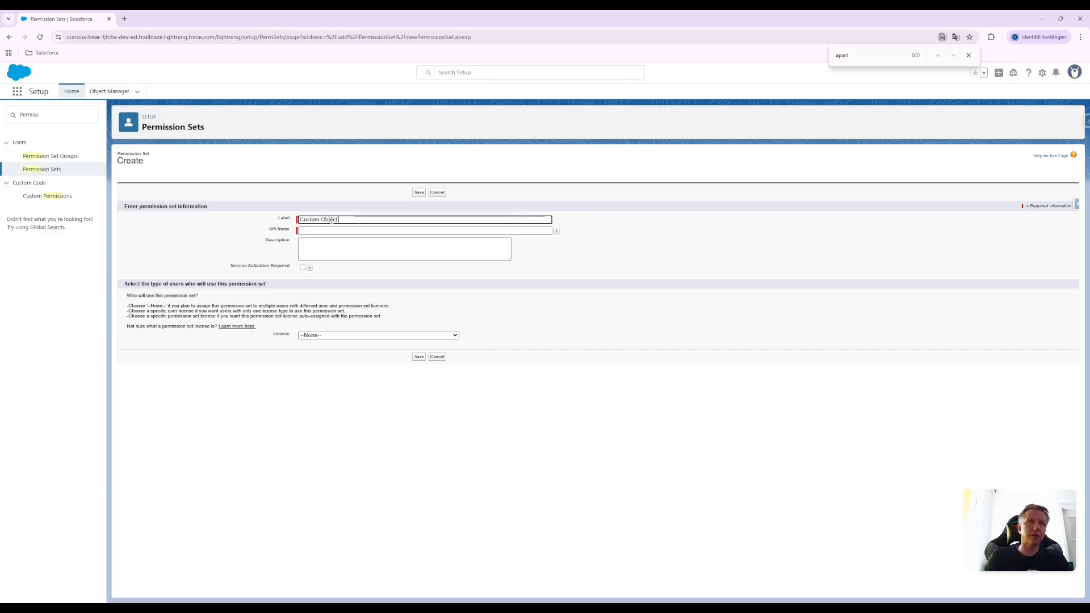
{"action": "left_click", "coordinate": [561, 252]}
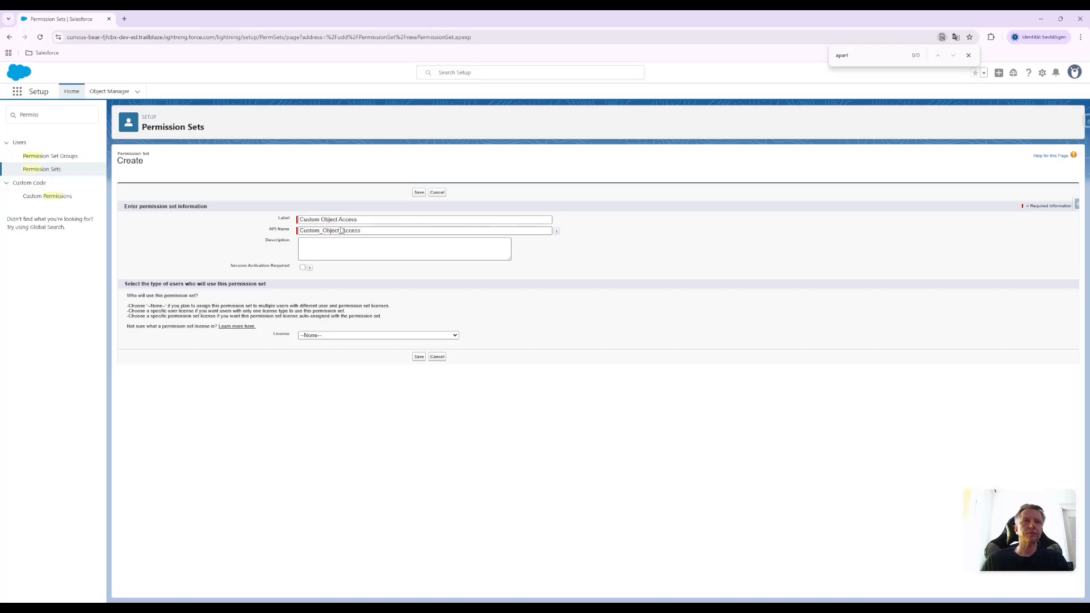
{"action": "left_click", "coordinate": [419, 356]}
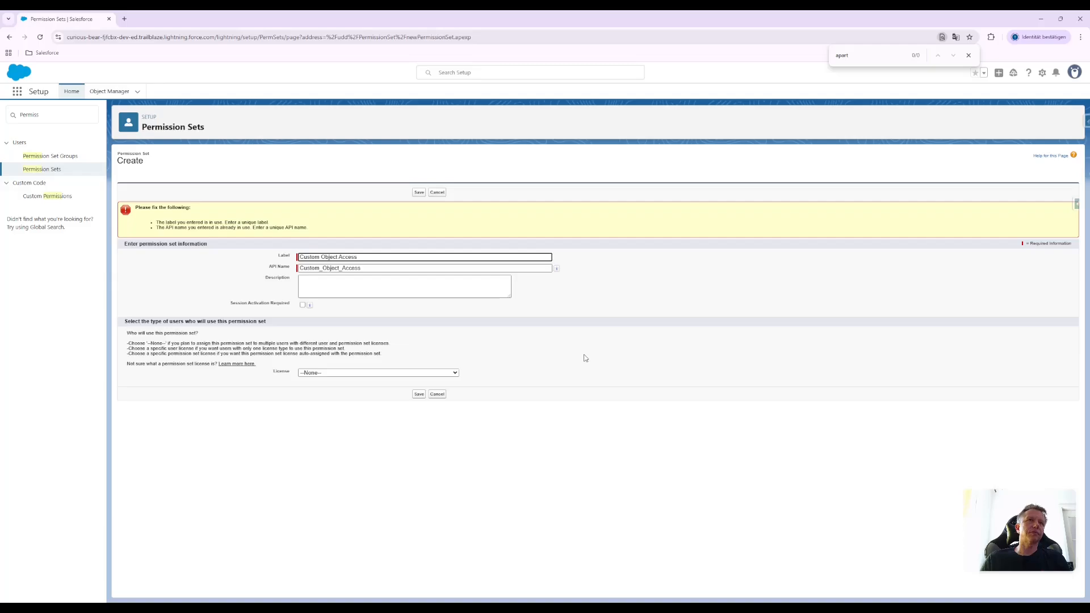
Shorten the permission set's label to Custom Object and its API name to Custom_Object, and save it
{"action": "double_click", "coordinate": [380, 255]}
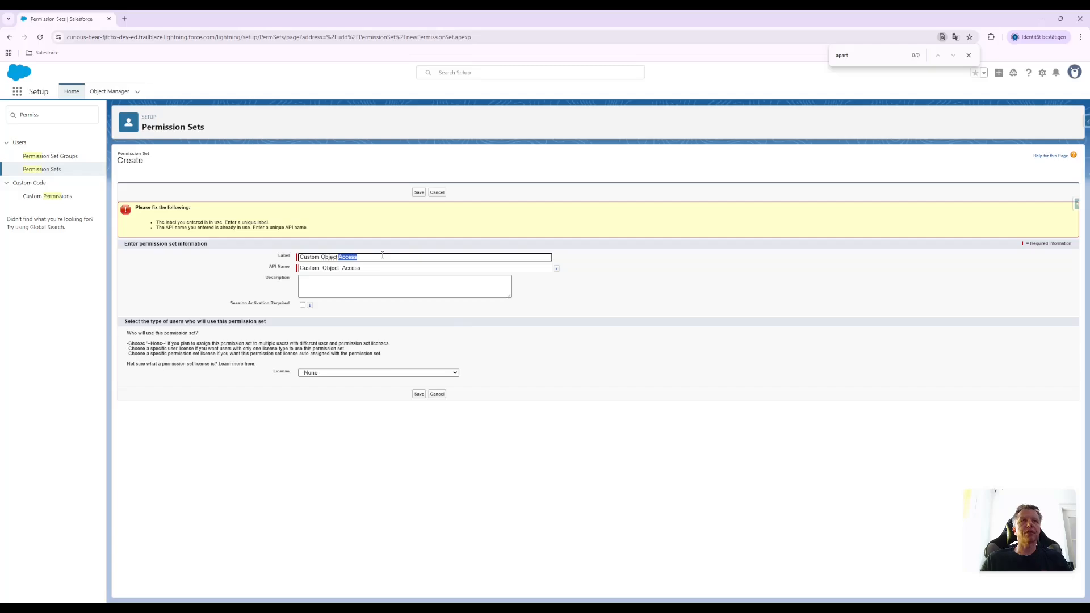
{"action": "key", "text": "BackSpace"}
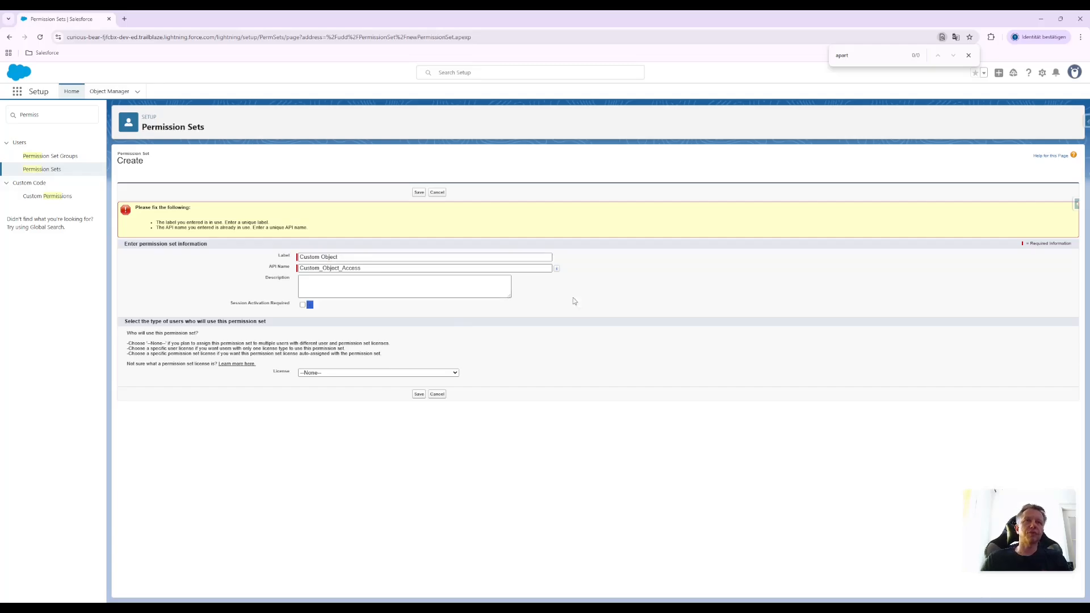
{"action": "left_click_drag", "start_coordinate": [340, 267], "coordinate": [560, 297]}
{"action": "key", "text": "BackSpace"}
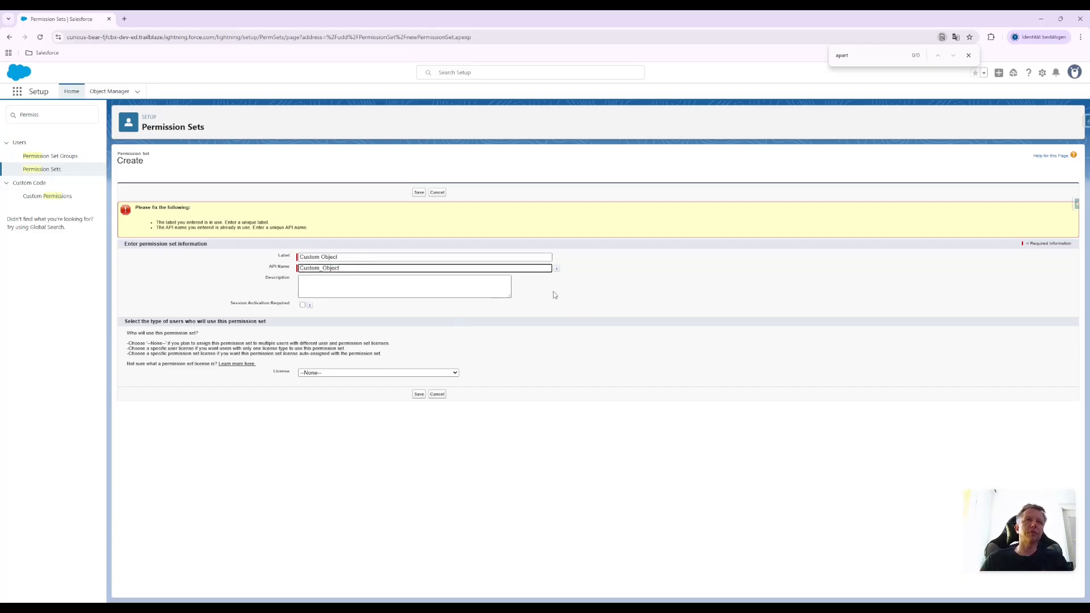
{"action": "left_click", "coordinate": [634, 277]}
{"action": "left_click", "coordinate": [419, 394]}
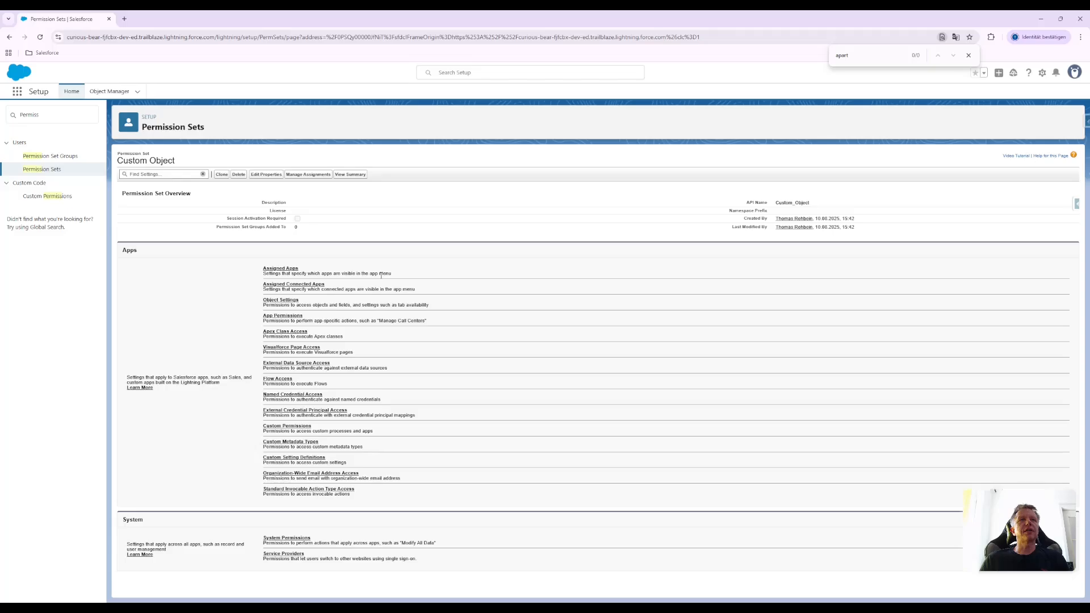
In the permission set's object settings for Apartments, make the tab available and visible and enable Read, Create and Edit object permissions
{"action": "left_click", "coordinate": [284, 301]}
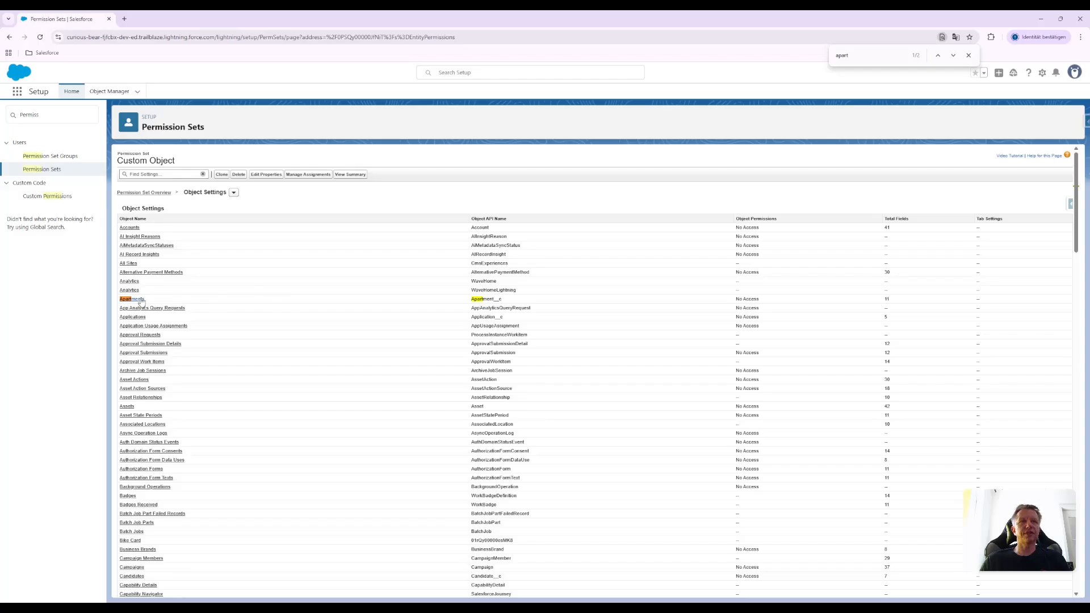
{"action": "left_click", "coordinate": [133, 299]}
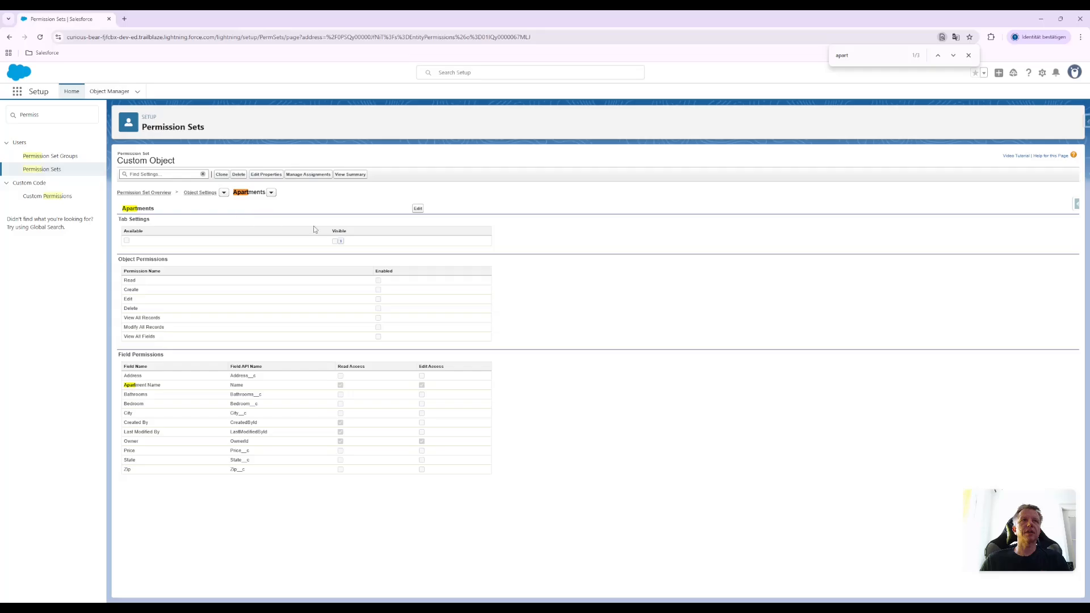
{"action": "left_click", "coordinate": [418, 209]}
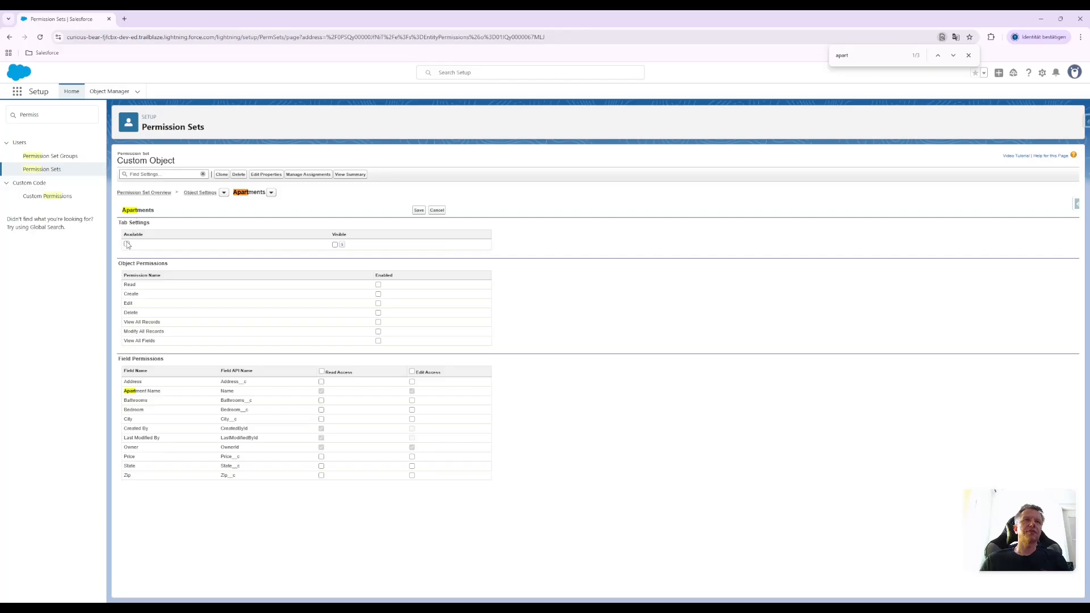
{"action": "left_click", "coordinate": [335, 245]}
{"action": "left_click", "coordinate": [378, 284]}
{"action": "left_click", "coordinate": [379, 294]}
{"action": "left_click", "coordinate": [378, 303]}
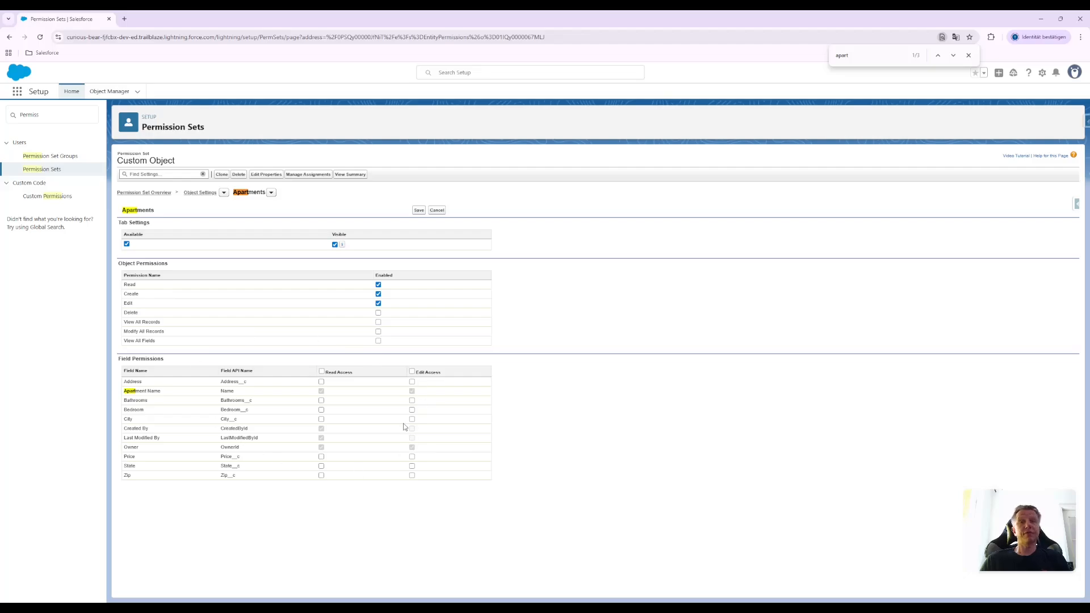
Grant read access to all Apartments fields and edit access to Bathrooms and Bedroom, and save the settings
{"action": "left_click", "coordinate": [321, 371]}
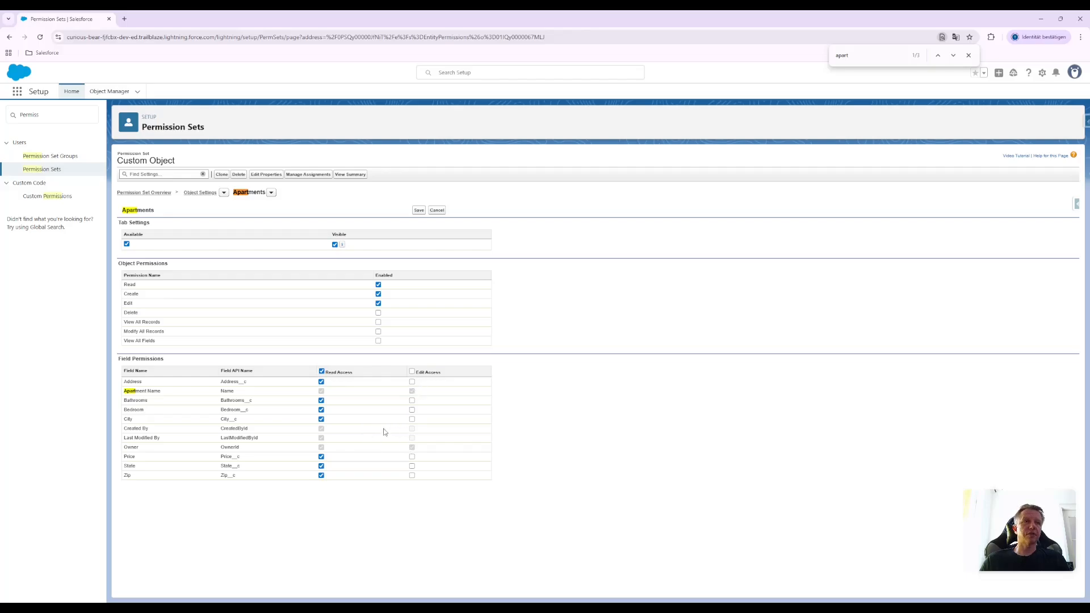
{"action": "left_click", "coordinate": [412, 400]}
{"action": "left_click", "coordinate": [412, 409]}
{"action": "left_click", "coordinate": [419, 211]}
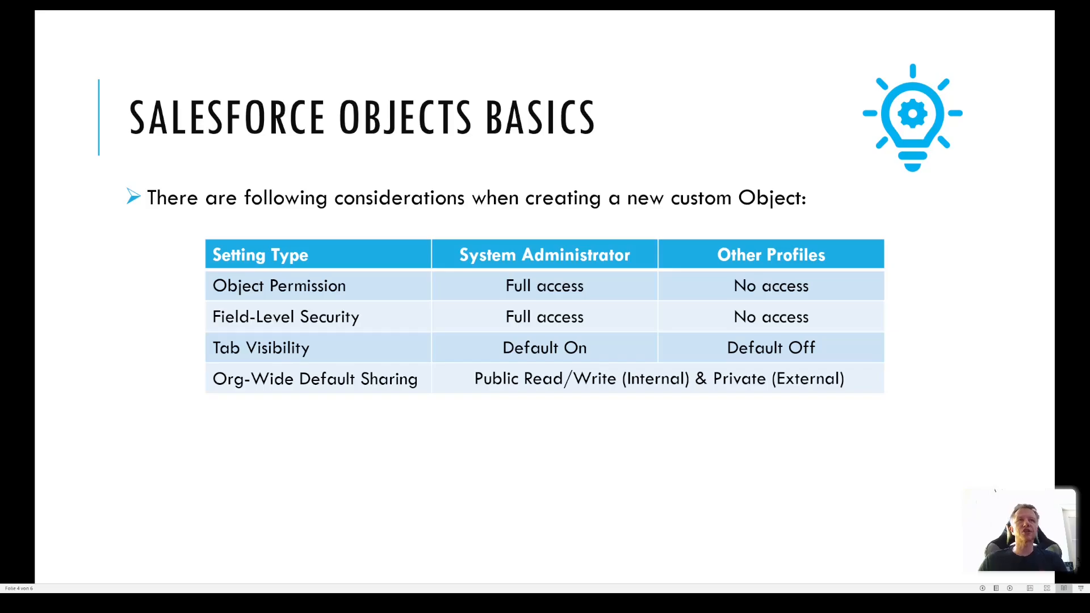
{"action": "key", "text": "Right"}
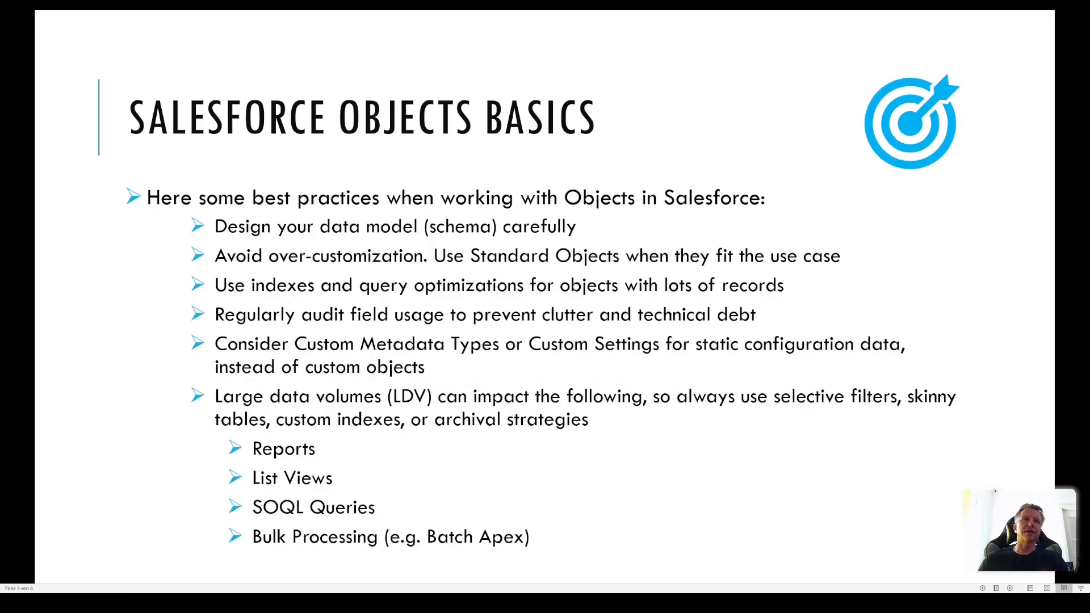